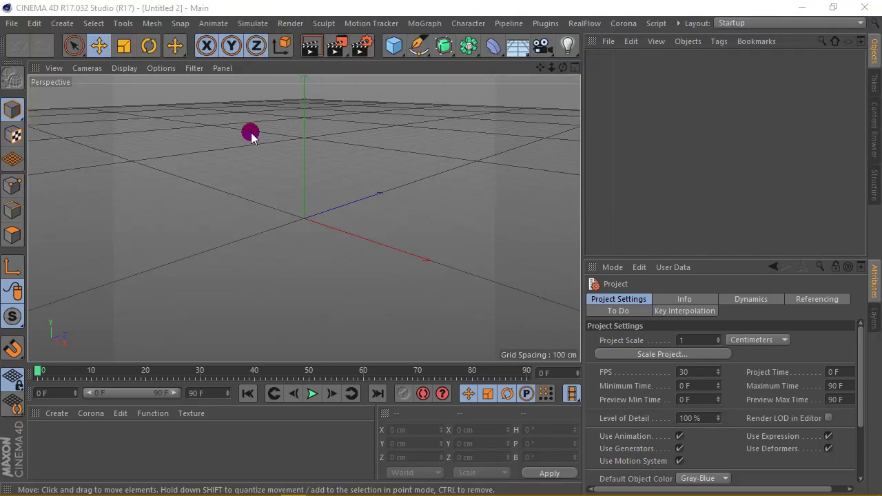
Add a Capsule primitive and display it with Gouraud Shading (Lines)
mouse_move(393, 46)
mouse_down()
mouse_move(486, 76)
mouse_move(504, 113)
mouse_up()
click(697, 369)
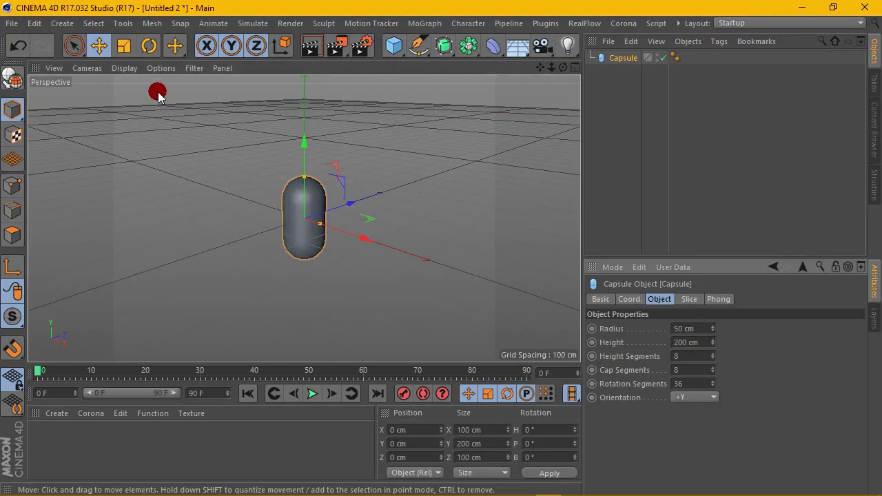
alt+drag(157, 89, 368, 164)
drag(563, 68, 305, 217)
click(128, 68)
click(155, 100)
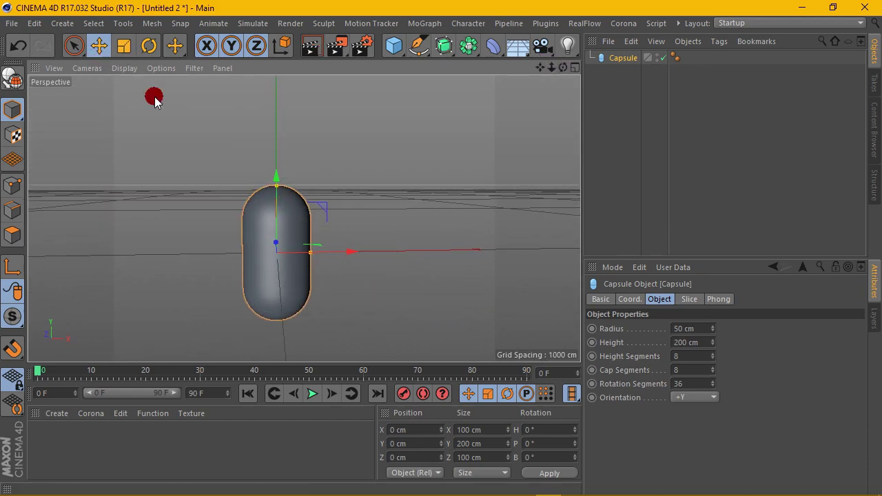
Set the capsule to 145 cm height, 4 height segments and 7 cap segments
scroll(256, 275, up, 3)
click(695, 342)
text(145)
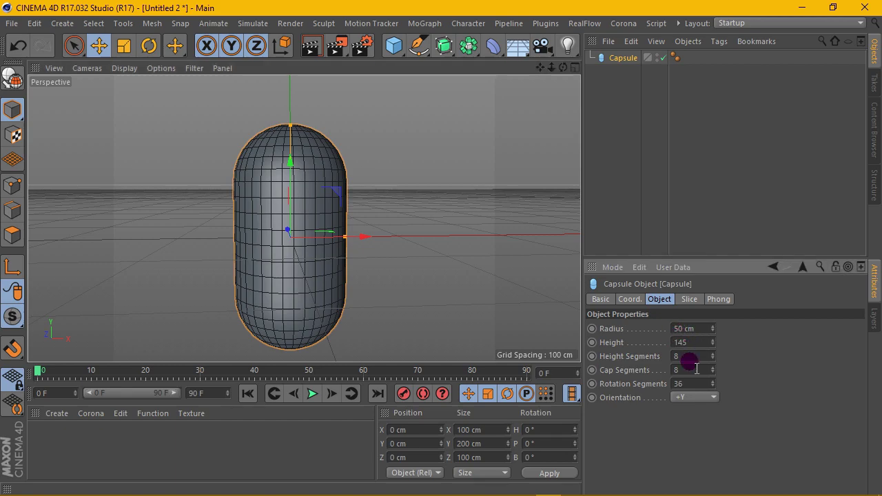
key(Tab)
text(7)
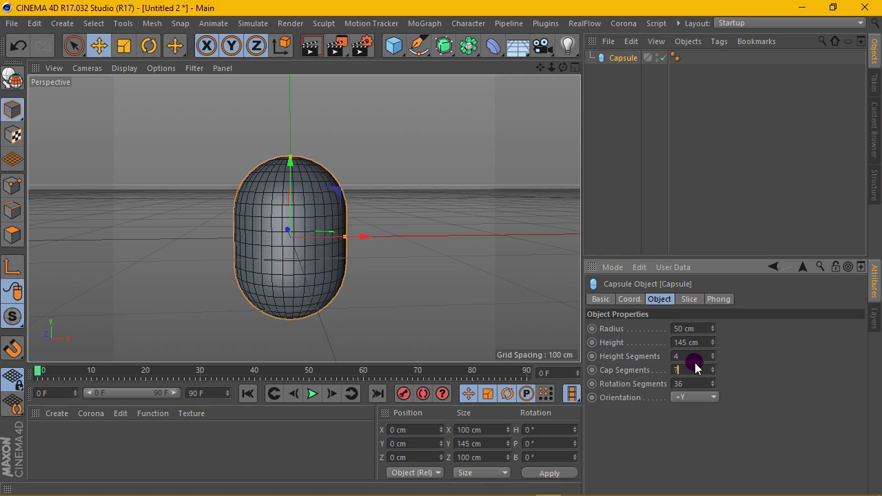
key(Return)
scroll(304, 264, up, 2)
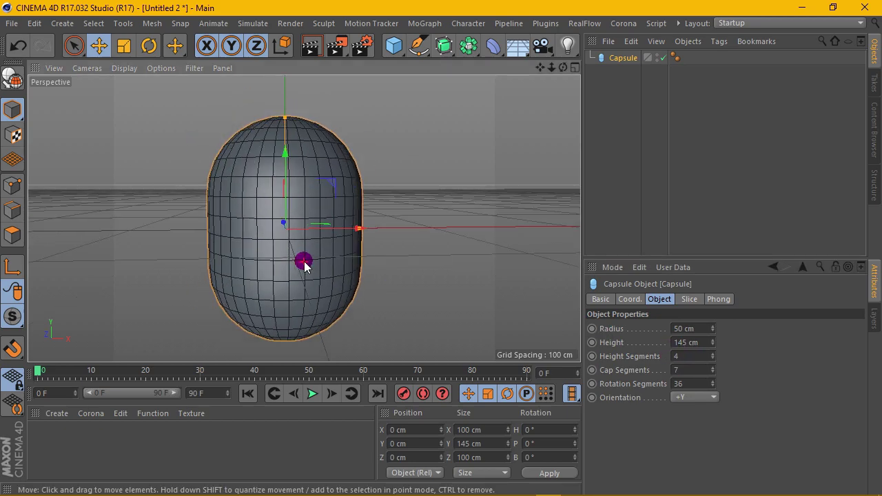
click(688, 41)
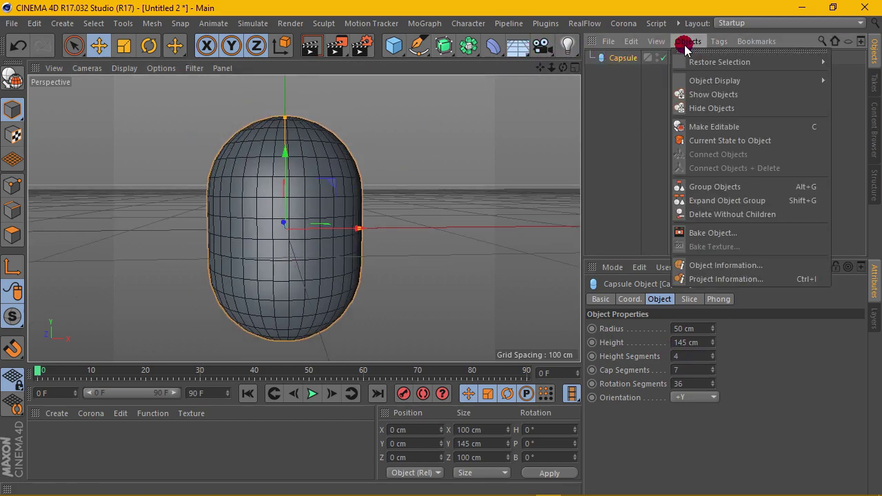
Make the capsule editable and switch to Polygon mode
click(721, 128)
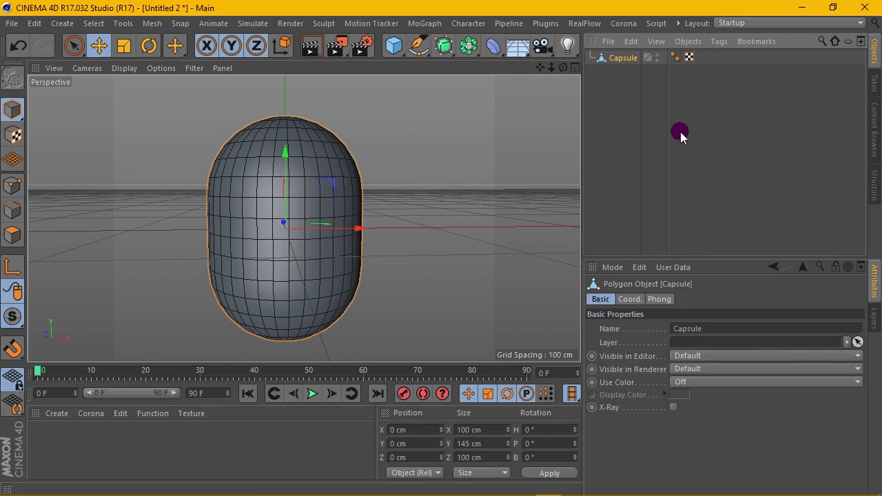
click(24, 235)
scroll(250, 240, up, 1)
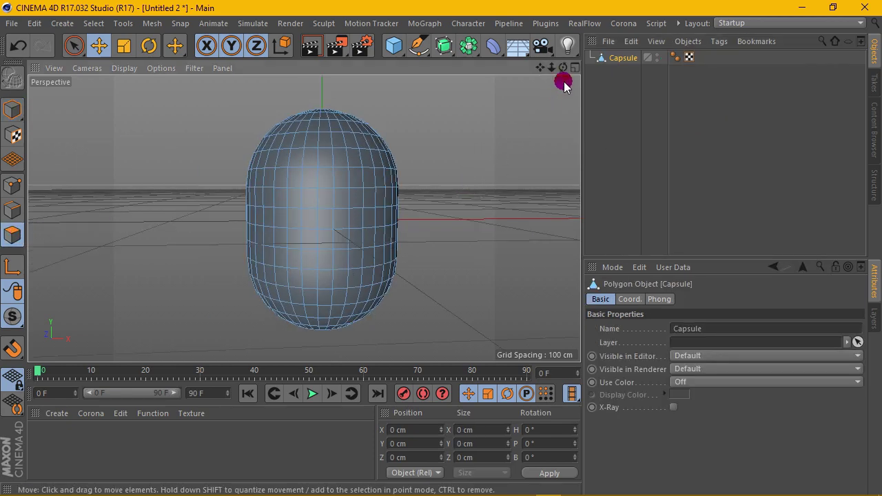
drag(563, 67, 520, 59)
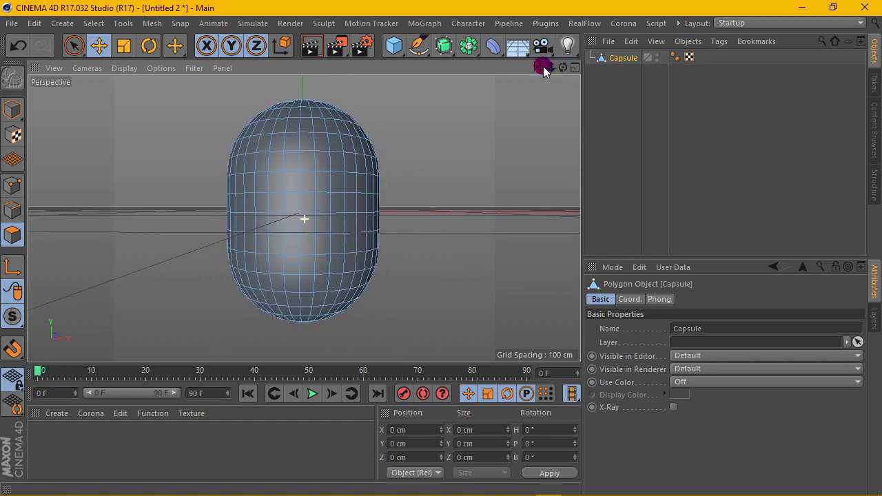
scroll(306, 295, up, 1)
click(94, 23)
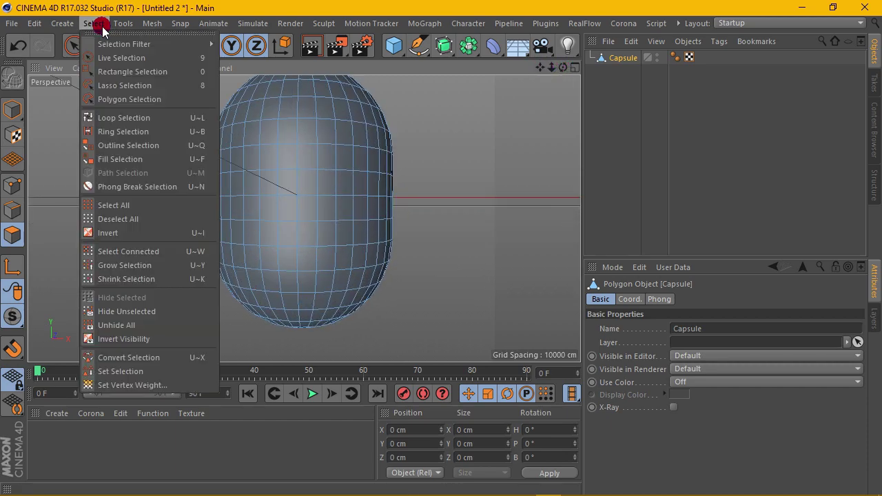
Paint-select a block of polygons on the capsule's lower front with Live Selection
click(94, 22)
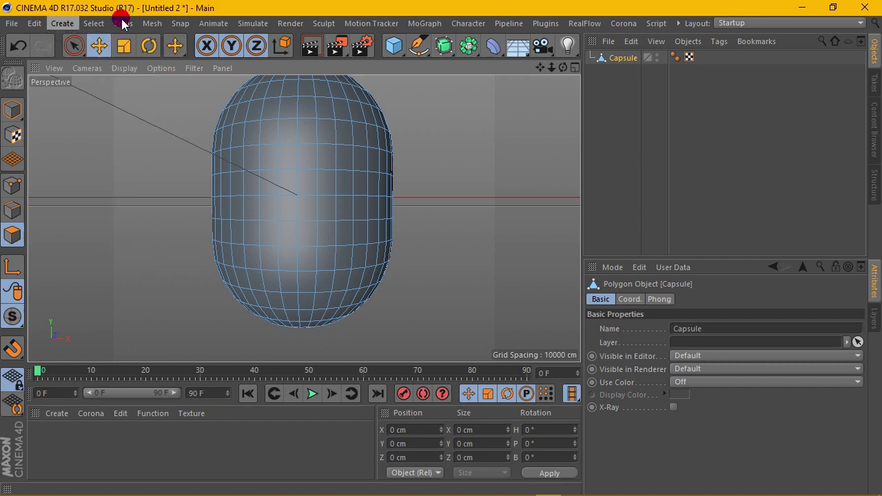
click(74, 45)
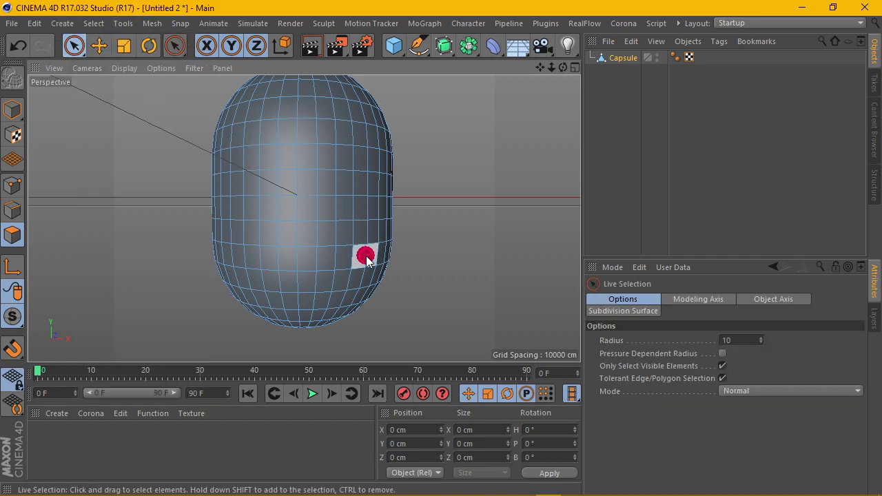
drag(563, 67, 563, 66)
click(288, 261)
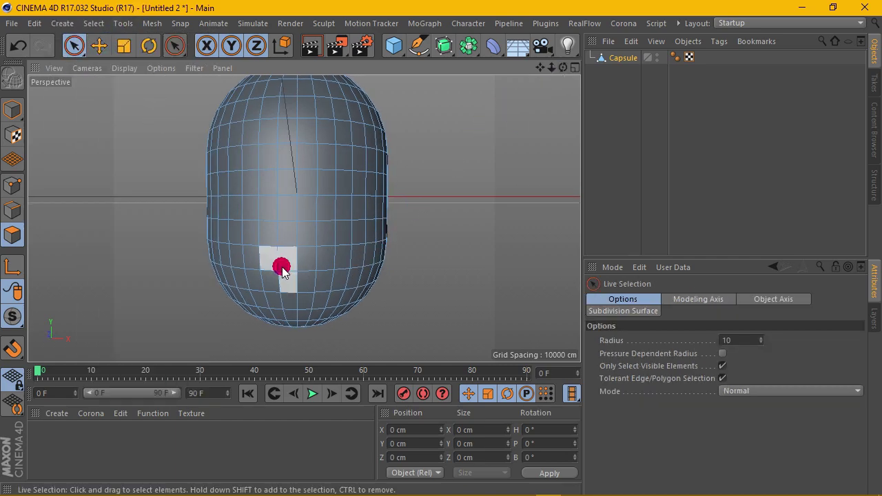
mouse_move(301, 262)
mouse_down()
mouse_move(295, 278)
mouse_move(280, 266)
mouse_move(317, 267)
mouse_move(260, 274)
mouse_move(339, 255)
mouse_move(342, 274)
mouse_up()
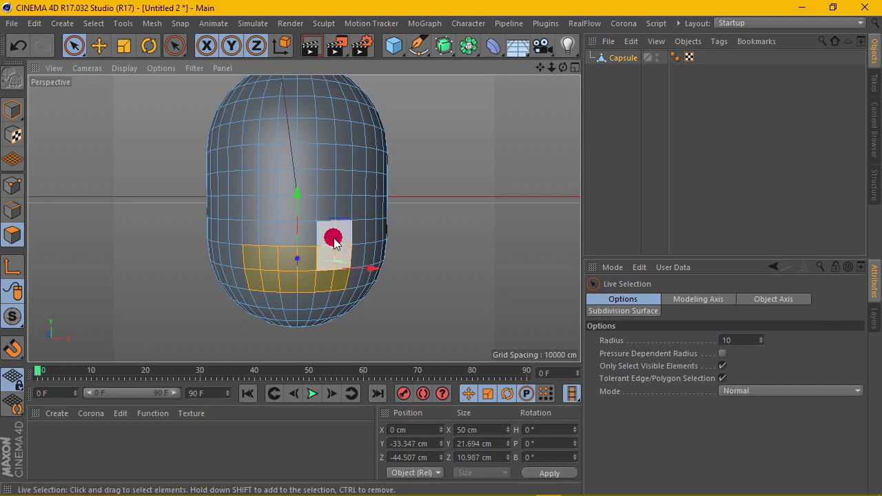
click(163, 26)
mouse_move(167, 77)
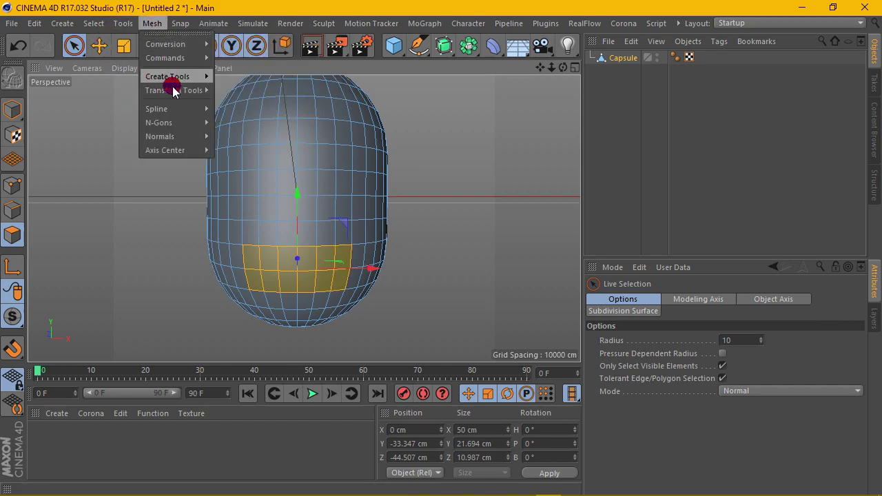
Extrude Inner the selected polygons with an 8 cm offset and inspect the resulting strip
click(268, 239)
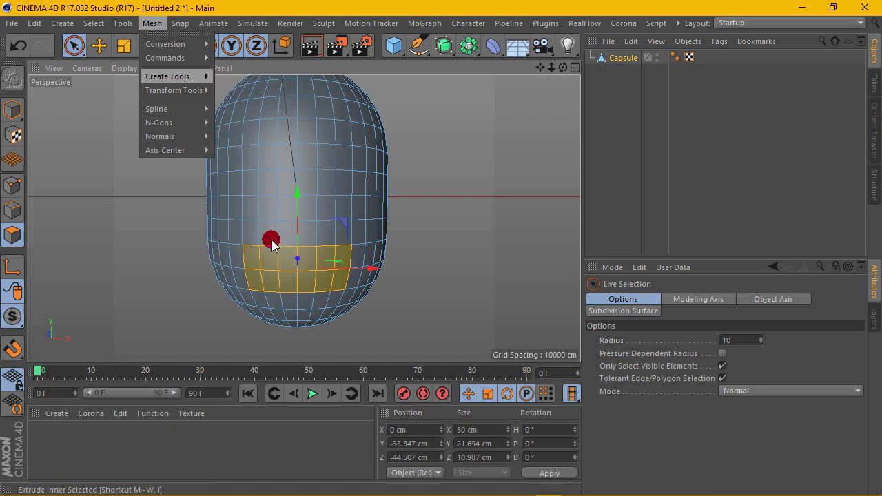
click(619, 411)
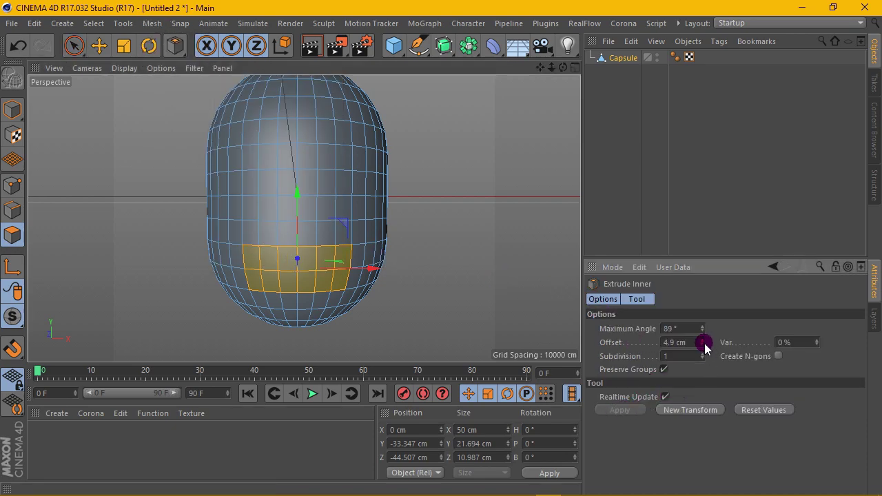
drag(703, 342, 703, 347)
text(3)
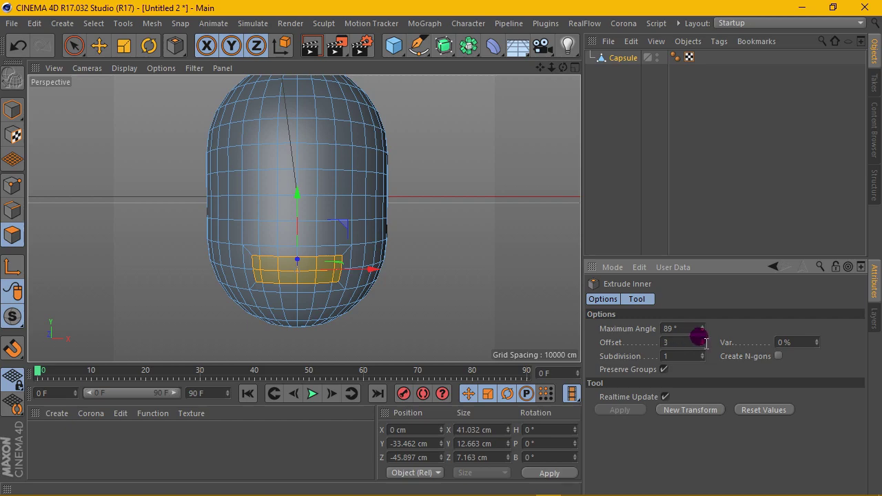
key(Return)
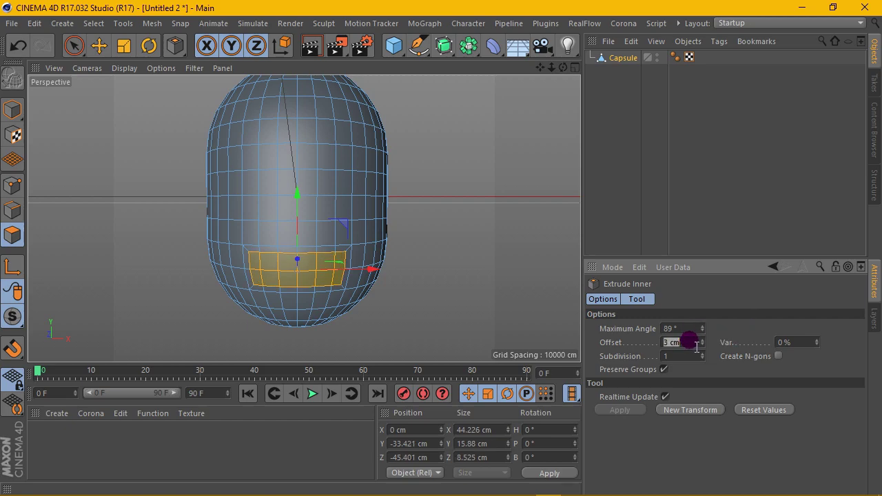
click(724, 331)
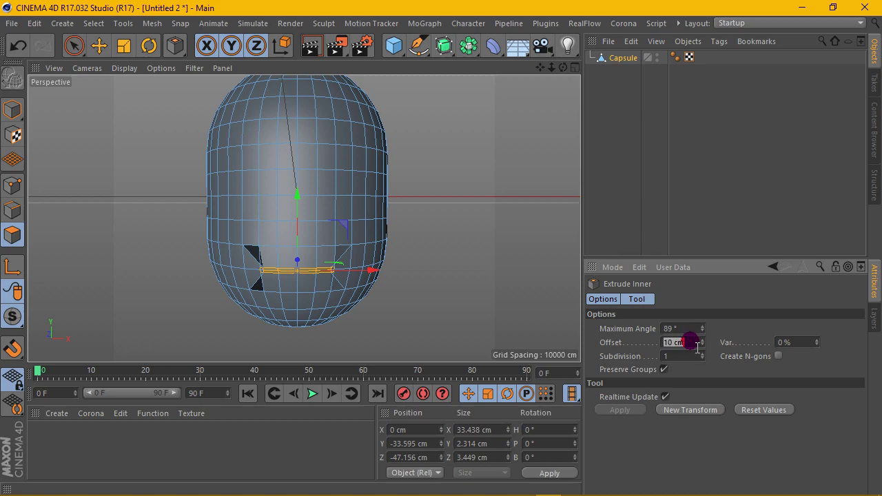
text(8)
key(Return)
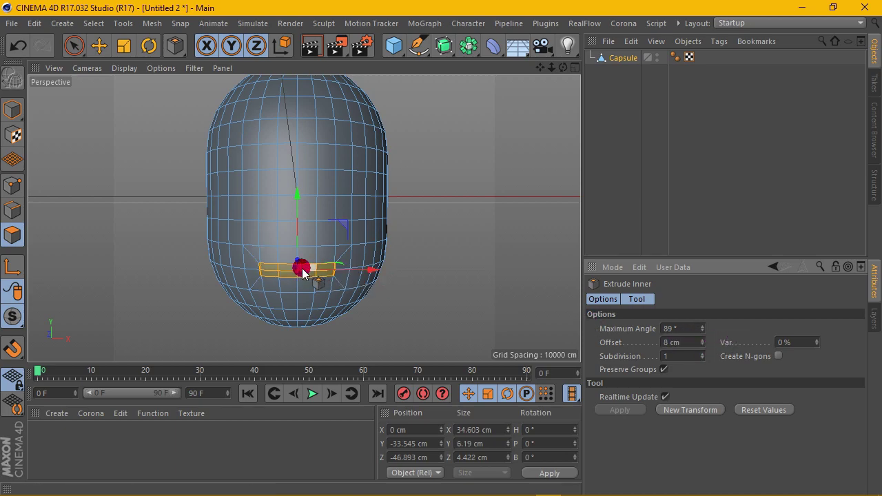
scroll(301, 269, up, 5)
drag(563, 67, 482, 76)
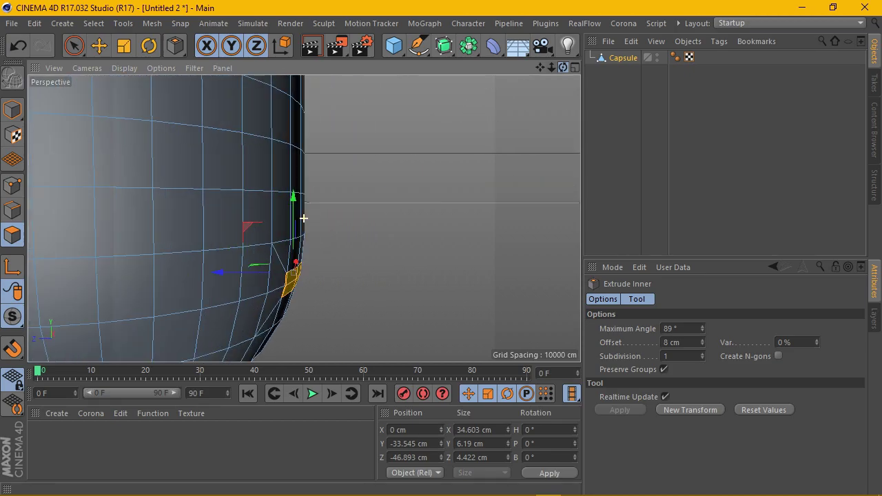
alt+drag(303, 218, 304, 218)
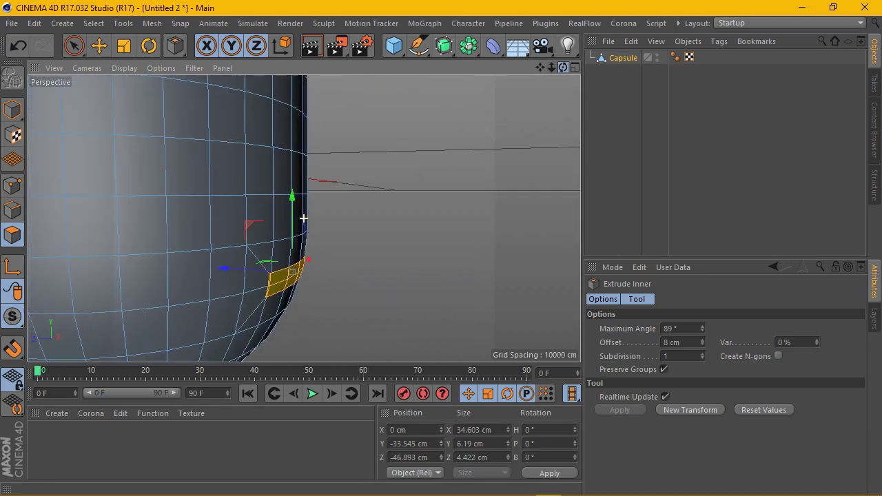
drag(303, 217, 358, 250)
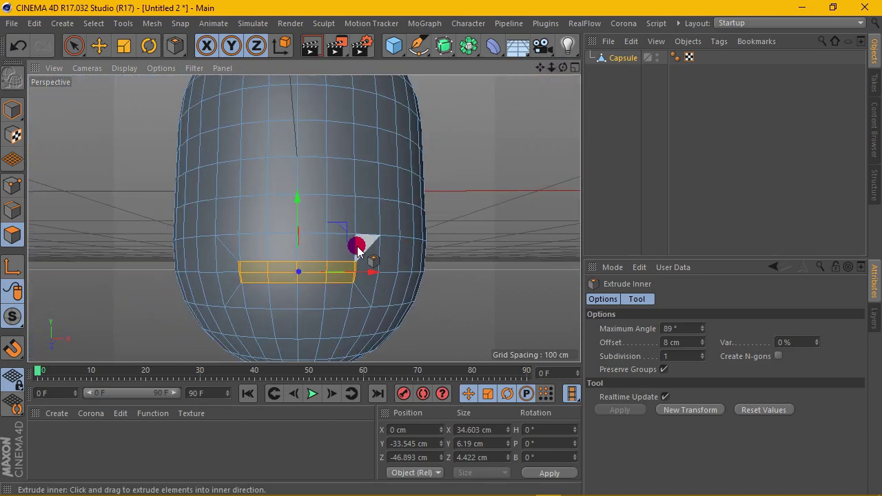
click(128, 25)
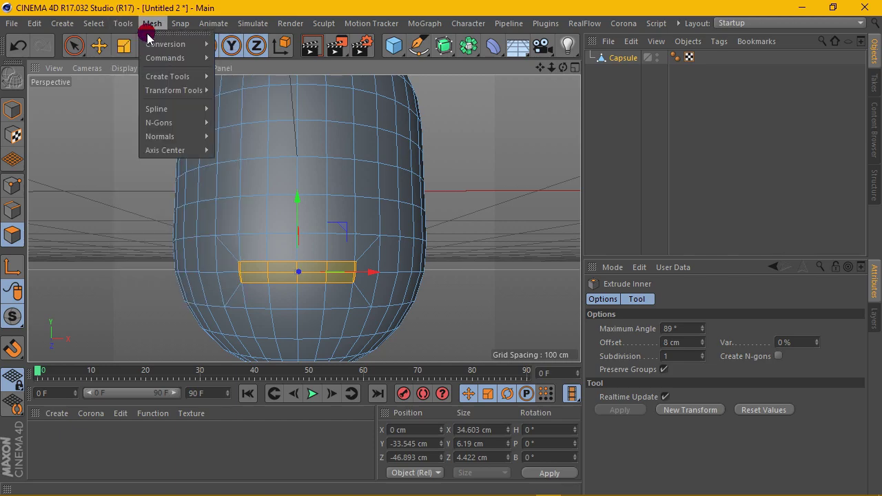
mouse_move(167, 76)
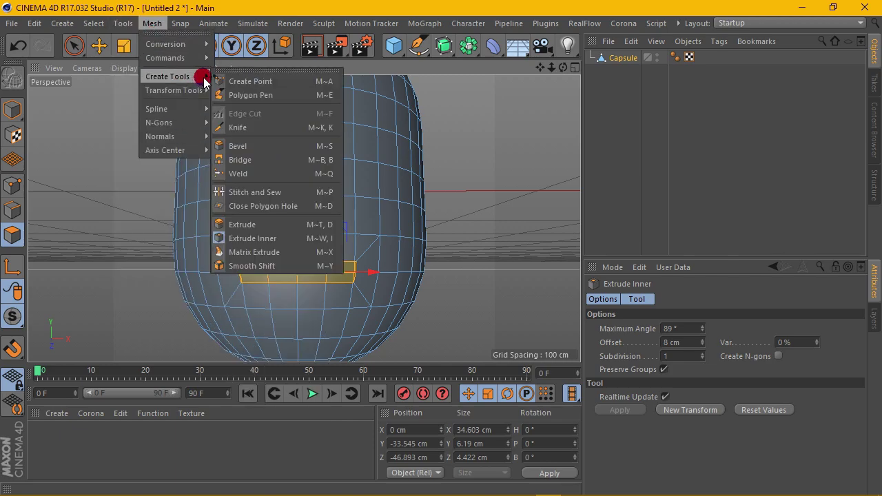
Extrude the mouth polygons inward by -15 cm, then push them slightly deeper
click(257, 229)
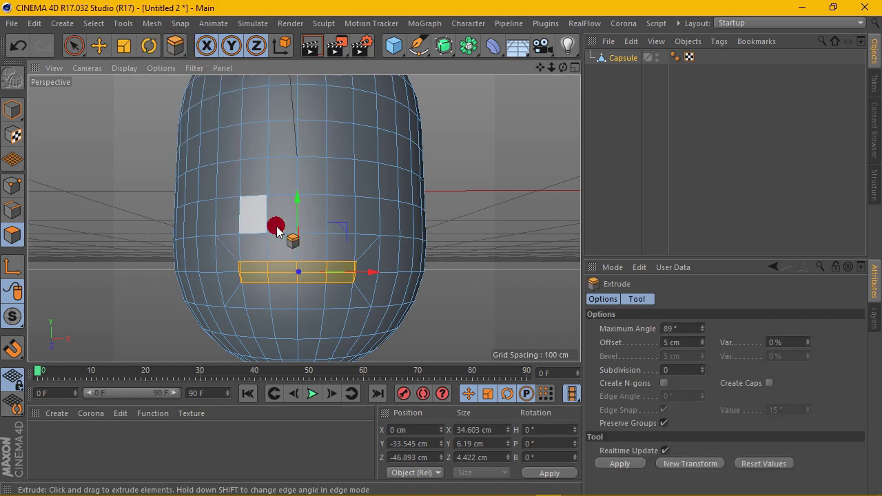
click(674, 344)
text(-15)
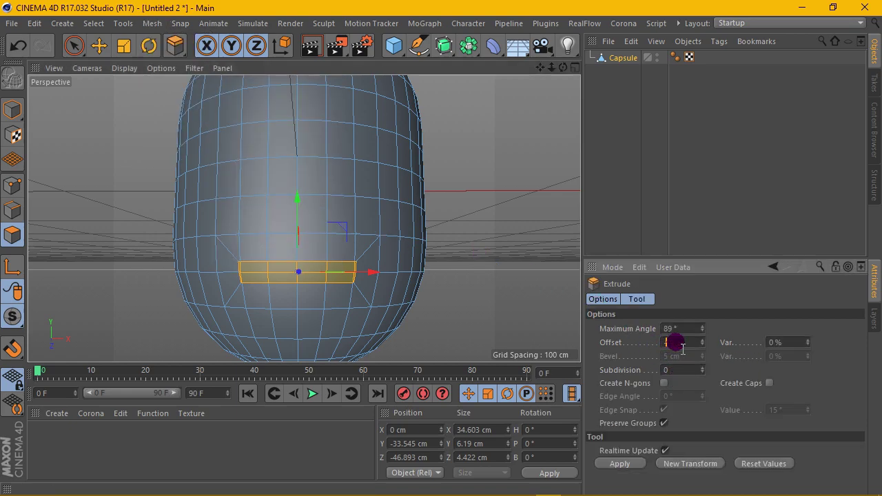
click(620, 463)
drag(552, 67, 490, 161)
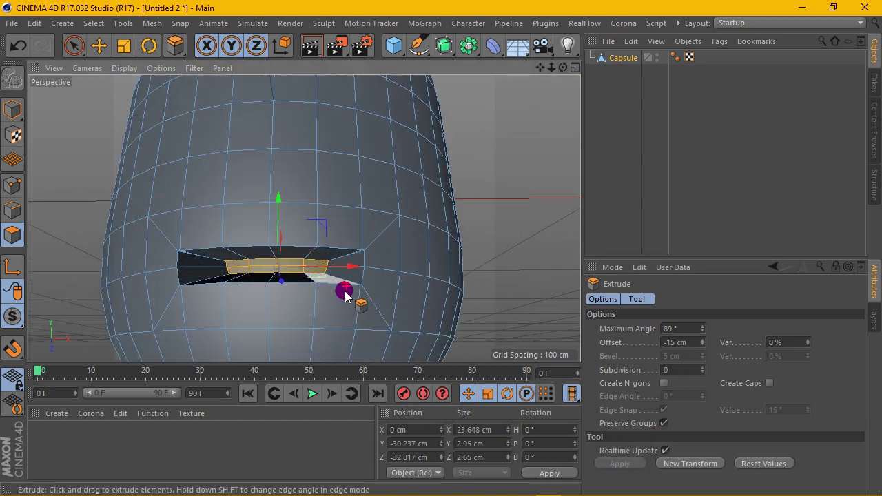
scroll(346, 295, up, 2)
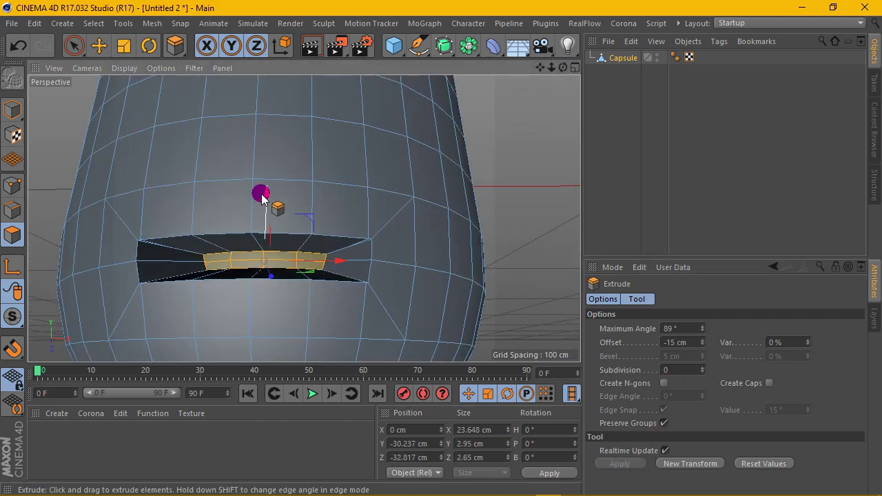
drag(262, 192, 265, 195)
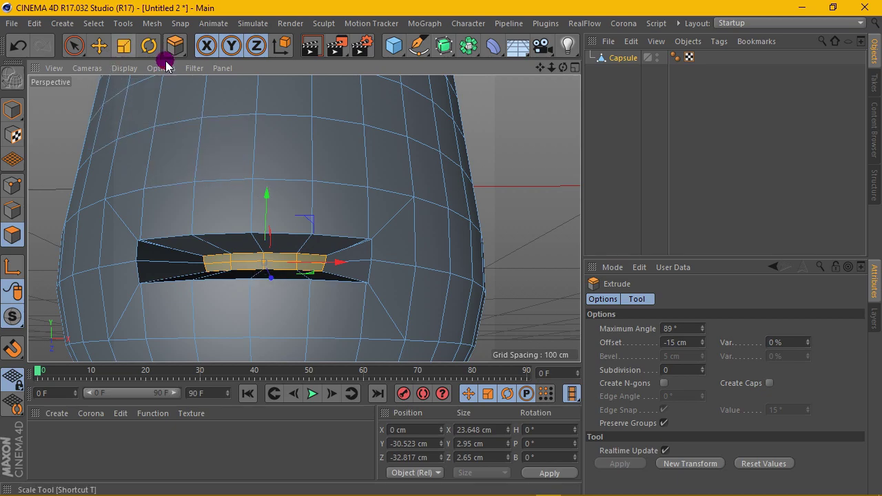
drag(551, 68, 303, 218)
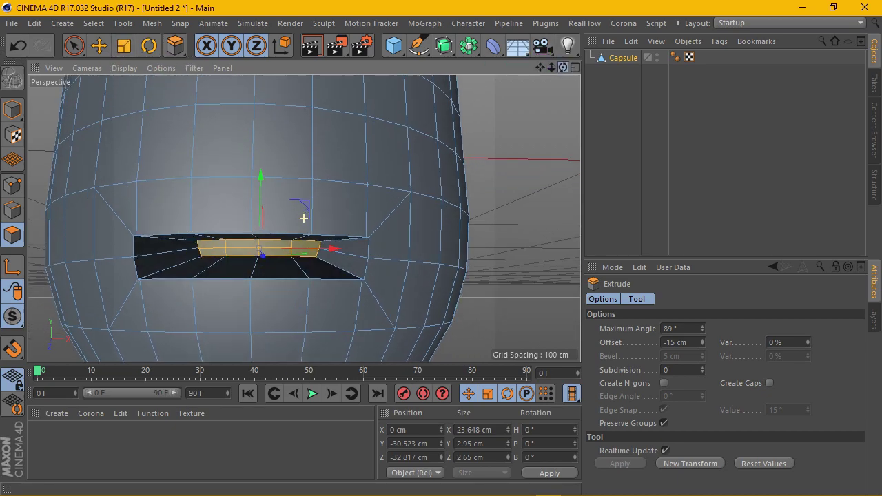
Scale the mouth face to about 118% and lower it slightly, undoing the extra move
click(124, 46)
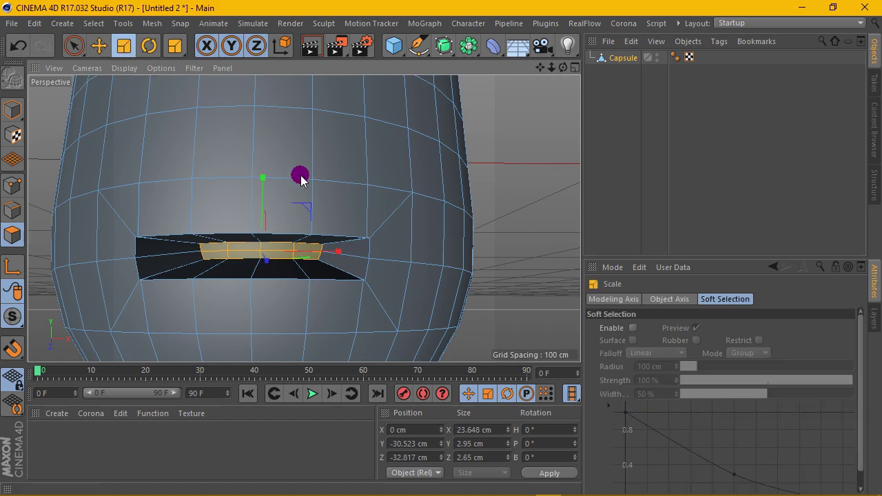
drag(518, 209, 551, 209)
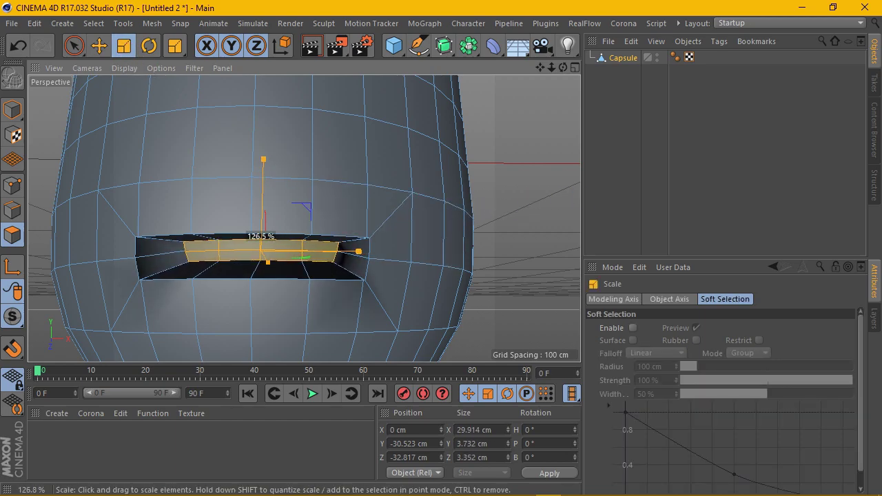
click(99, 46)
drag(263, 183, 264, 191)
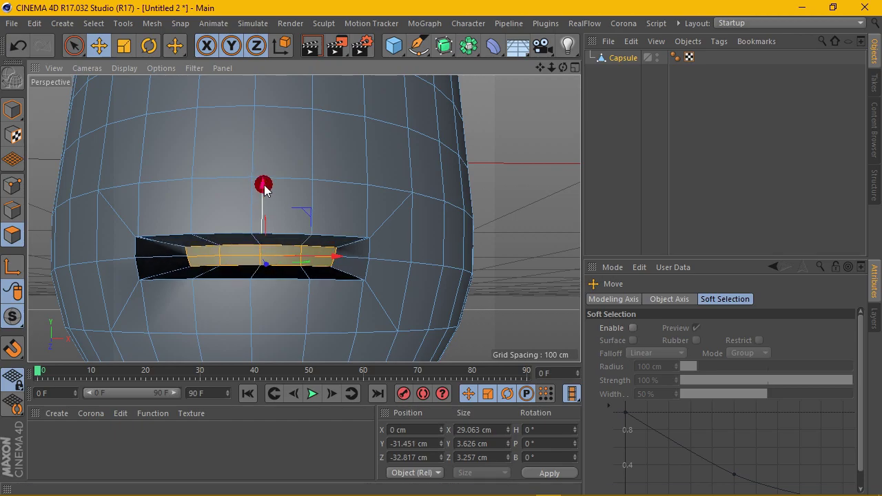
mouse_move(564, 67)
mouse_down()
mouse_move(303, 217)
mouse_move(491, 110)
mouse_up()
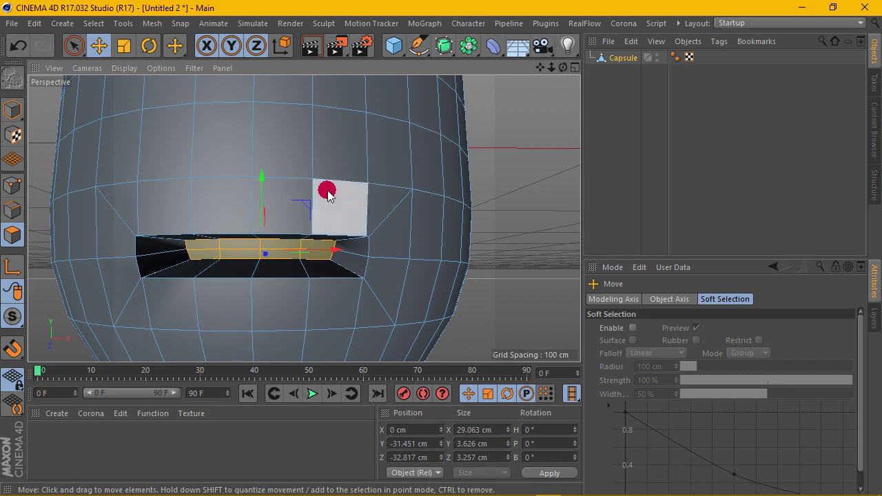
drag(540, 67, 303, 218)
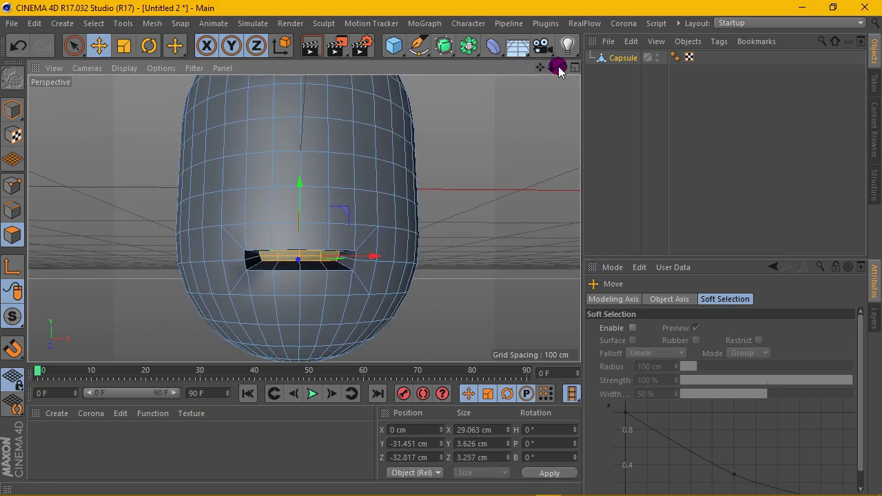
drag(563, 67, 304, 218)
mouse_move(301, 179)
mouse_down()
mouse_move(303, 189)
mouse_move(308, 179)
mouse_up()
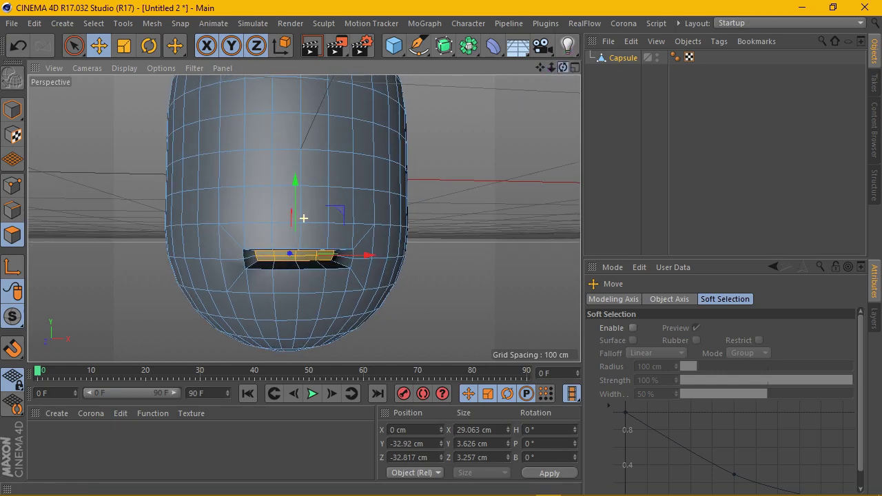
drag(563, 67, 304, 218)
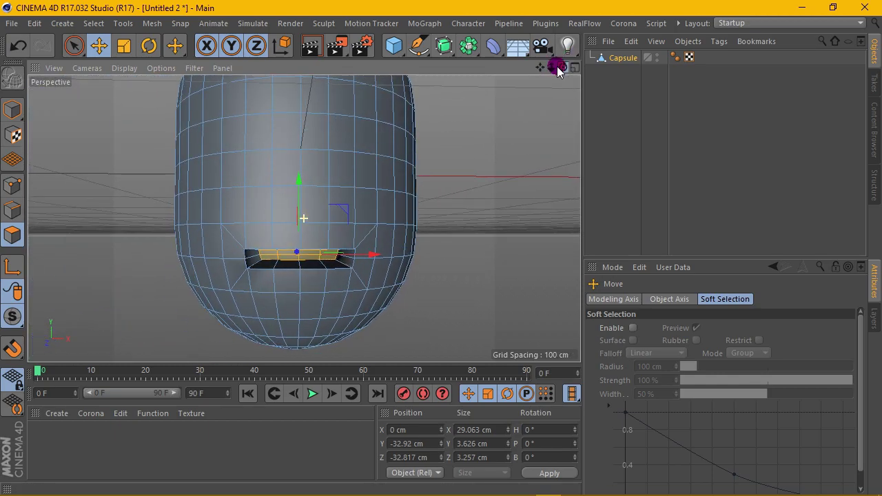
mouse_move(563, 66)
mouse_down()
mouse_move(304, 218)
mouse_move(304, 241)
mouse_up()
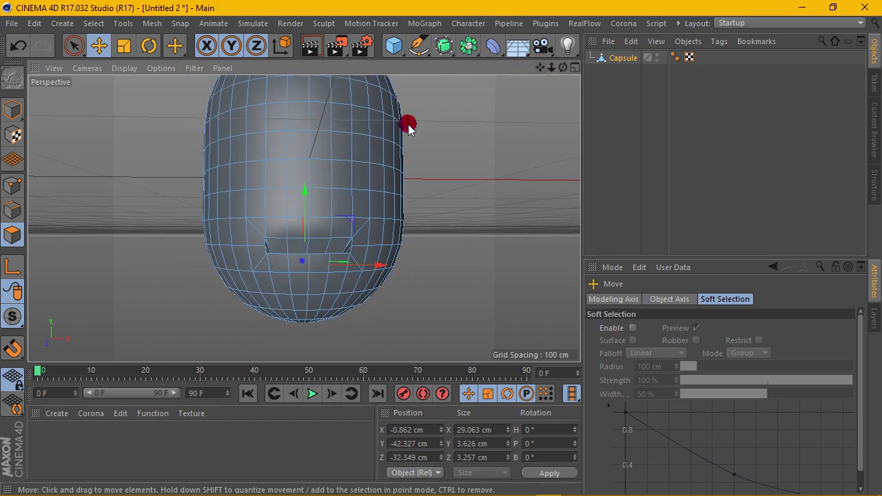
click(34, 23)
click(54, 44)
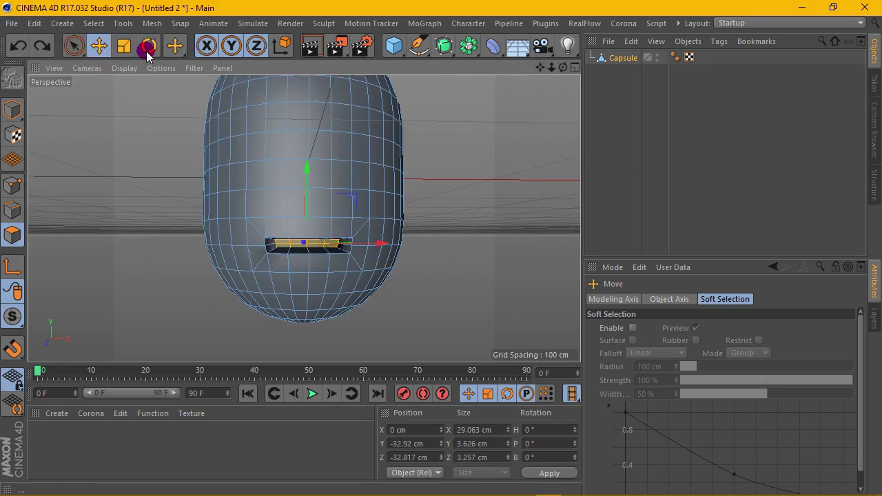
Deselect the faces, switch to Model mode and add a Subdivision Surface
scroll(533, 71, up, 2)
click(528, 76)
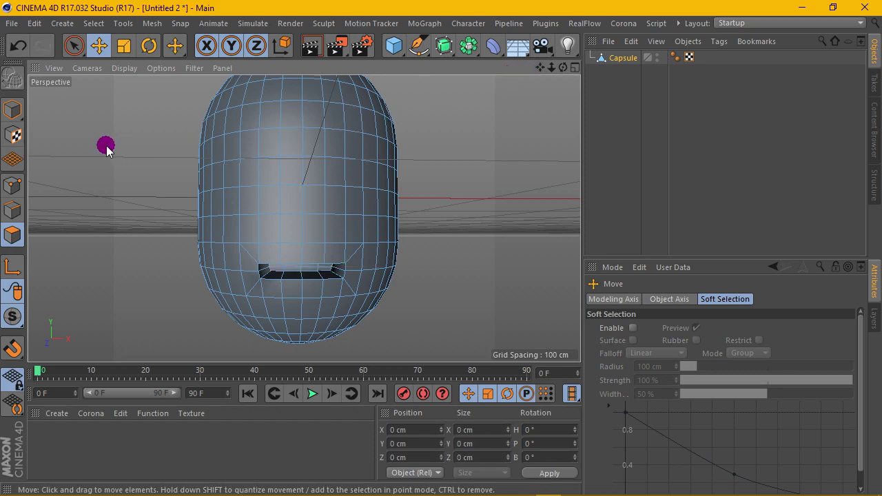
click(12, 109)
drag(543, 69, 281, 227)
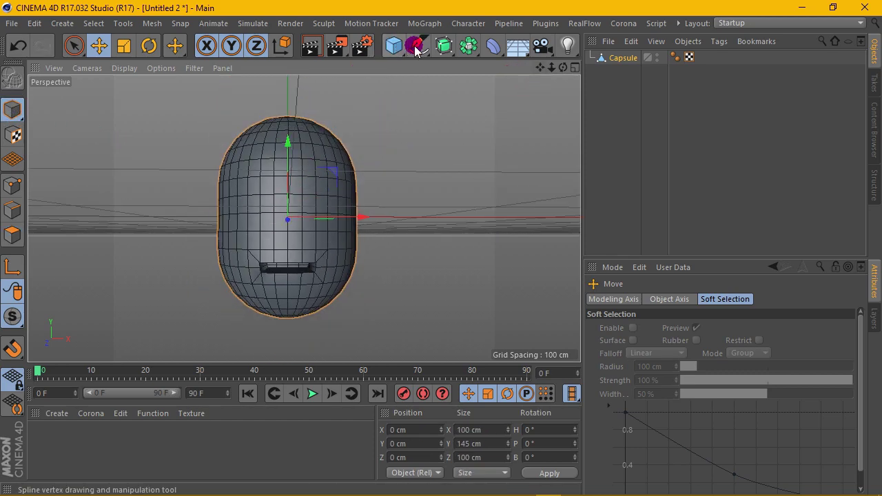
drag(444, 45, 480, 69)
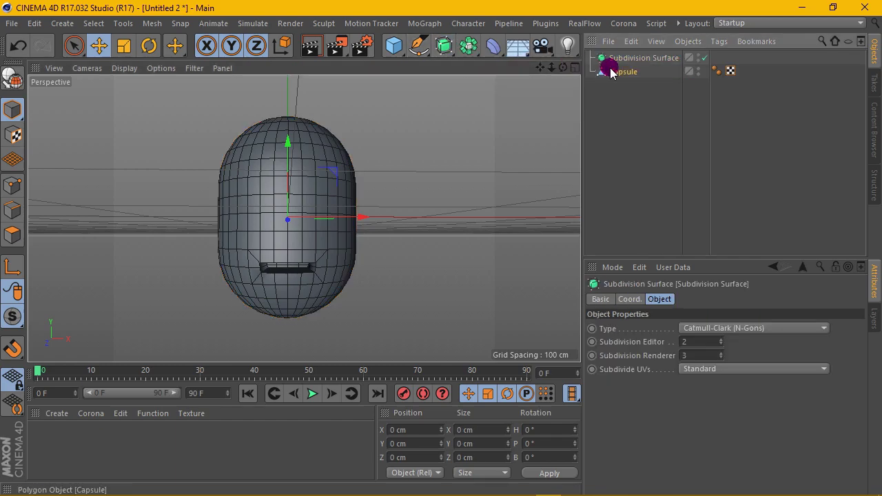
Nest the Capsule under the Subdivision Surface and render a preview
mouse_move(610, 71)
mouse_down()
mouse_move(610, 57)
mouse_move(537, 76)
mouse_move(545, 69)
mouse_up()
click(309, 48)
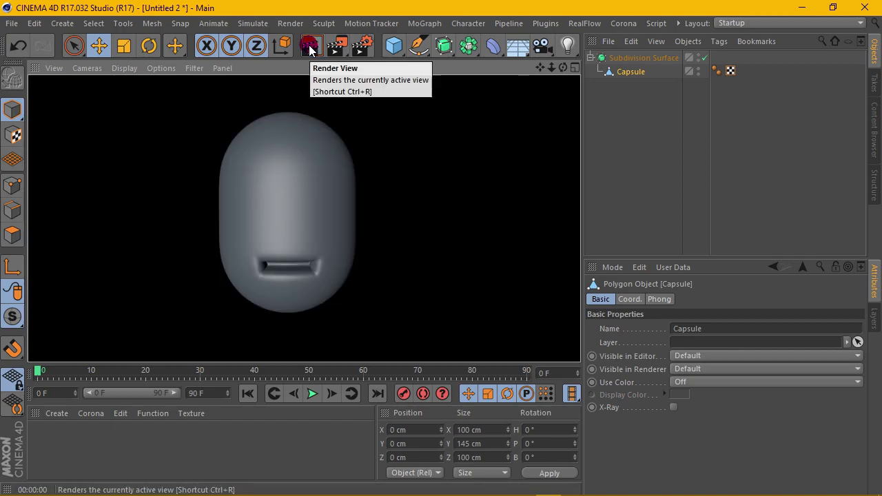
mouse_move(328, 238)
alt+right_down()
mouse_move(260, 273)
mouse_move(254, 257)
alt+right_up()
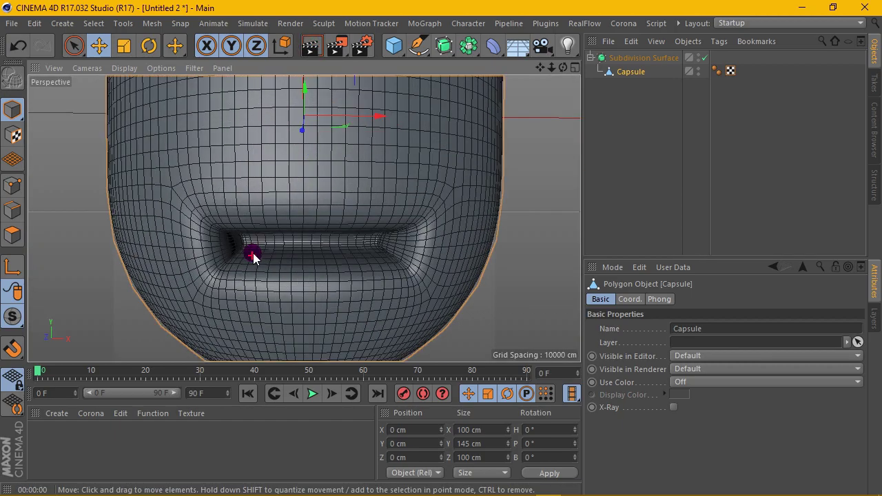
Loop-select the mouth's bottom rim edges in Edge mode and lower them about 3.2 cm
click(621, 72)
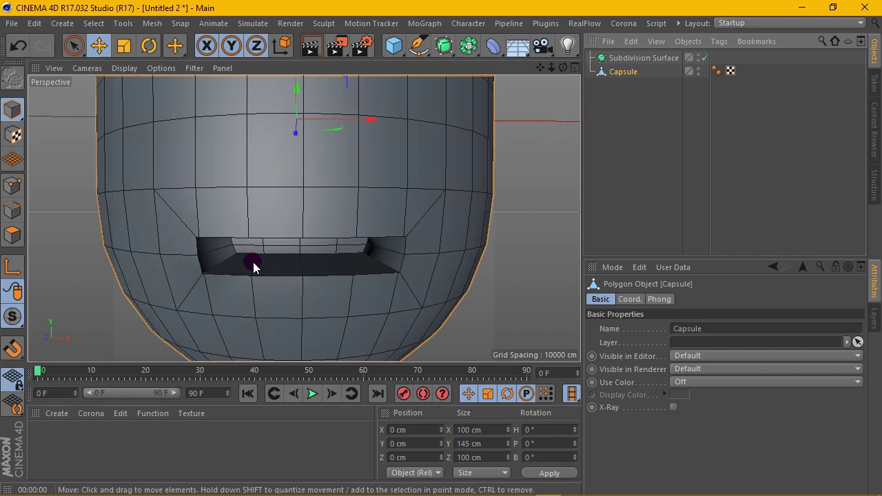
click(13, 210)
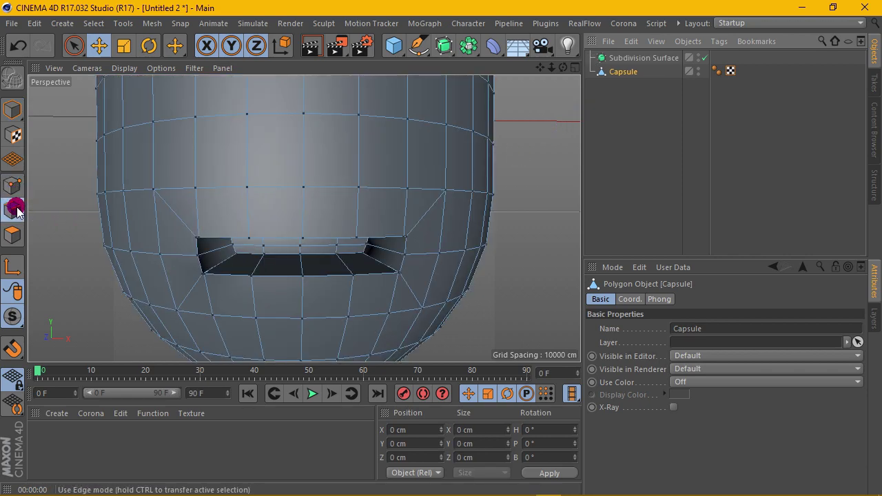
click(234, 276)
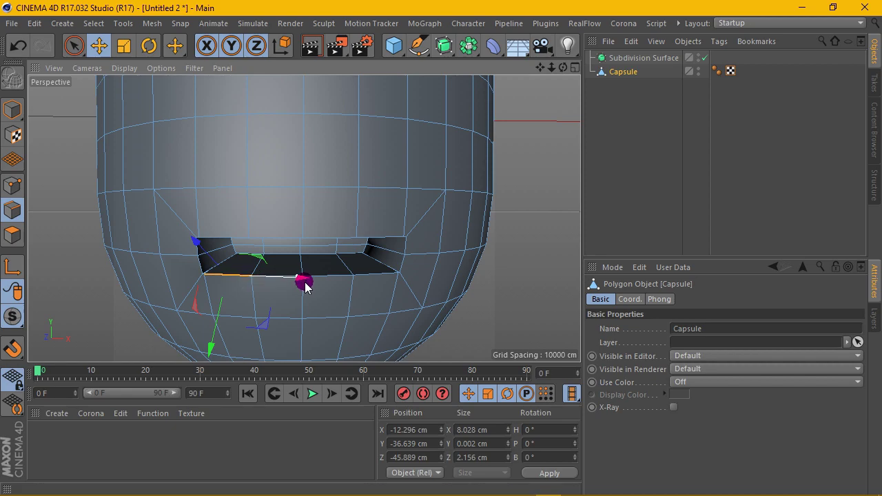
scroll(325, 295, up, 2)
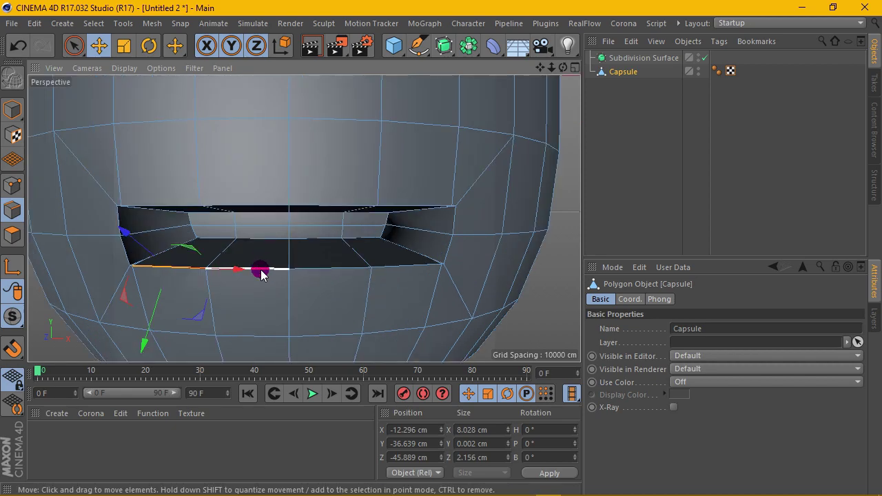
shift+drag(261, 274, 393, 266)
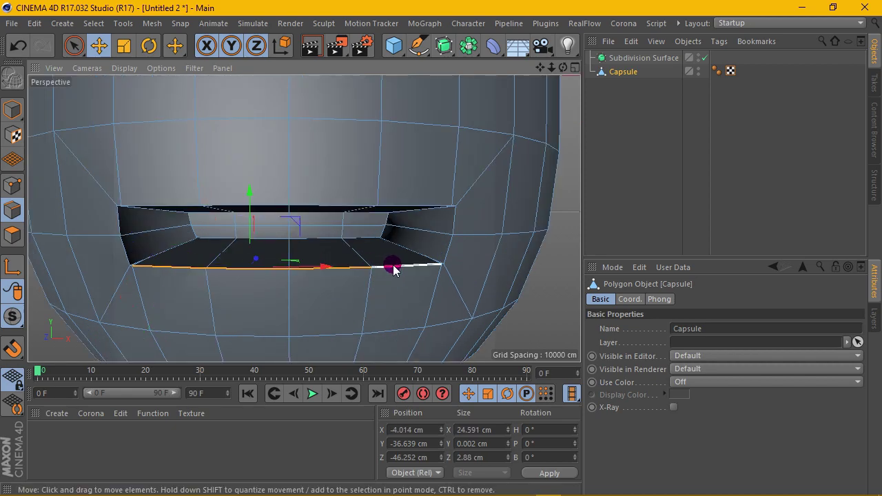
drag(289, 206, 286, 220)
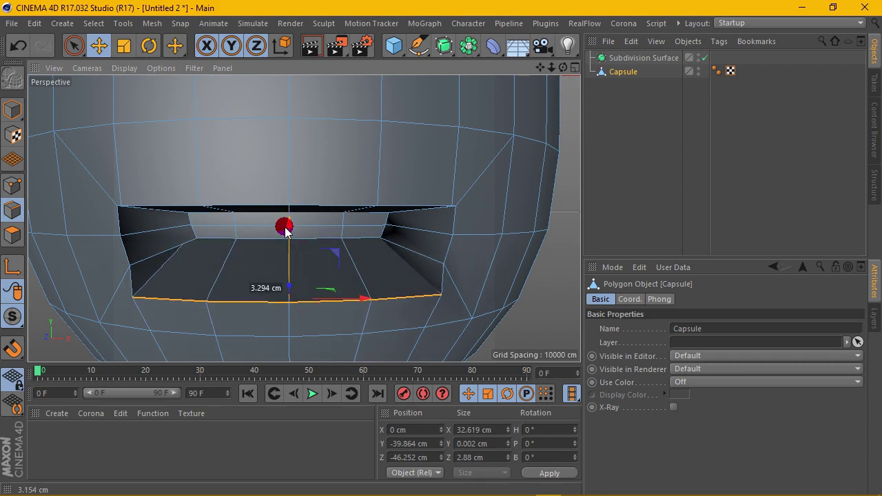
click(125, 50)
Shrink the bottom rim loop to about 69% and pull the mouth-corner points inward to 86%
mouse_move(567, 274)
mouse_down()
mouse_move(528, 291)
mouse_move(388, 316)
mouse_move(351, 299)
mouse_up()
scroll(341, 292, down, 3)
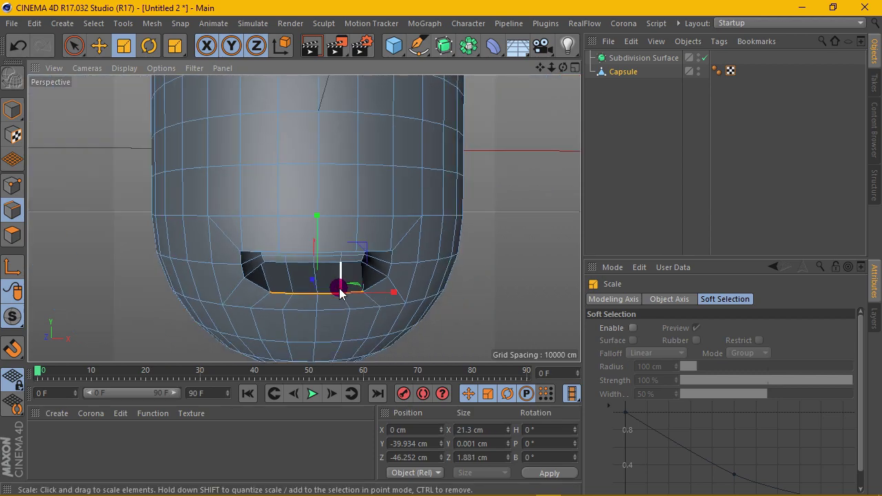
scroll(294, 299, up, 3)
click(21, 197)
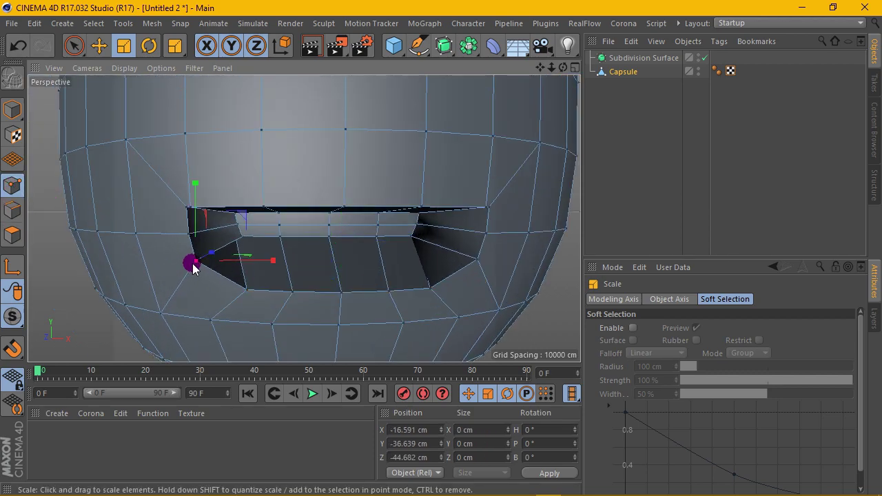
shift+click(477, 259)
key(ctrl+shift+z)
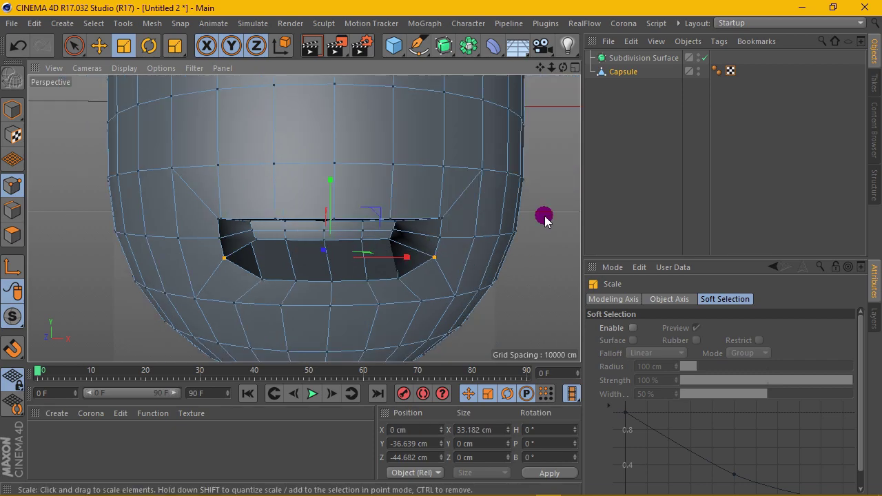
drag(556, 65, 542, 65)
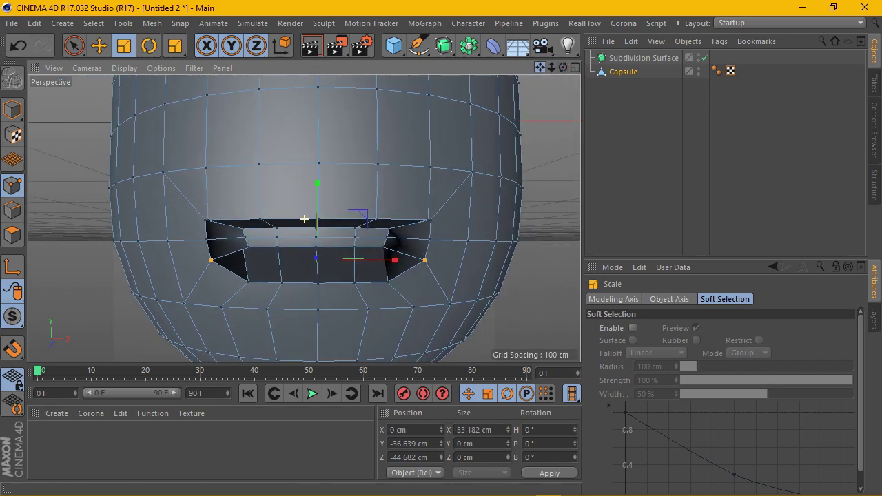
drag(552, 201, 471, 215)
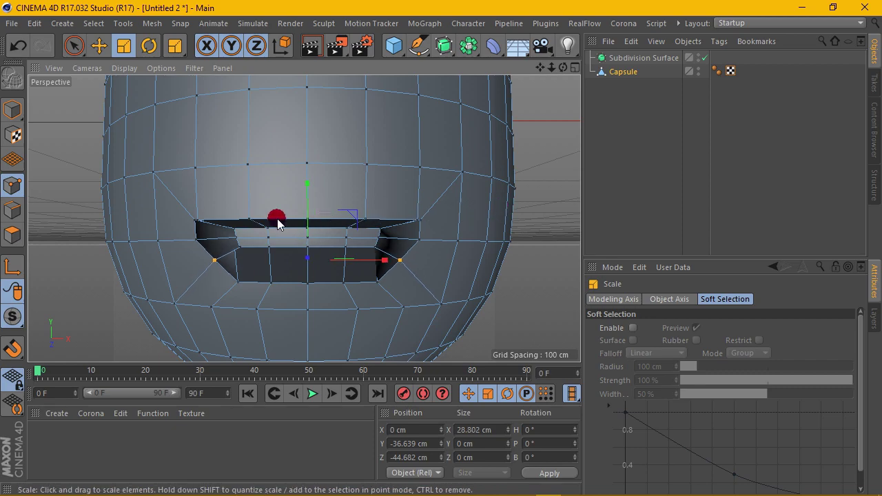
Reselect both mouth-corner points and narrow the mouth opening slightly further
scroll(236, 231, up, 3)
click(160, 252)
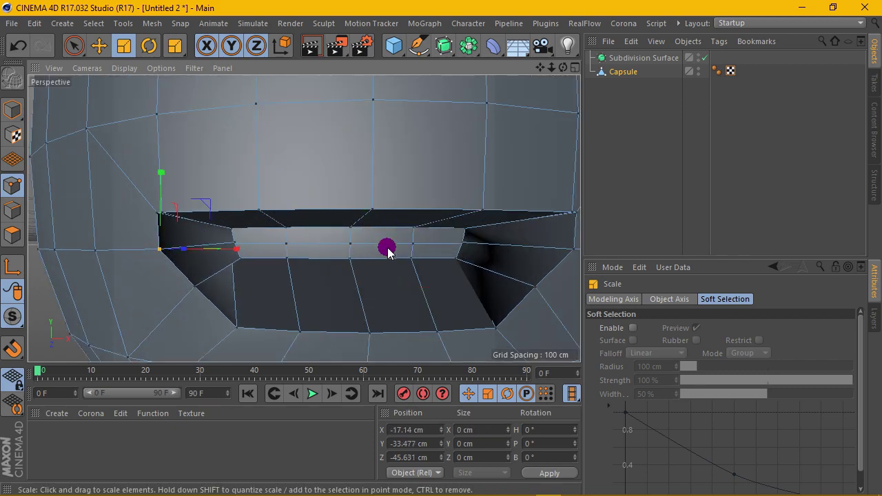
shift+click(569, 251)
scroll(336, 253, down, 3)
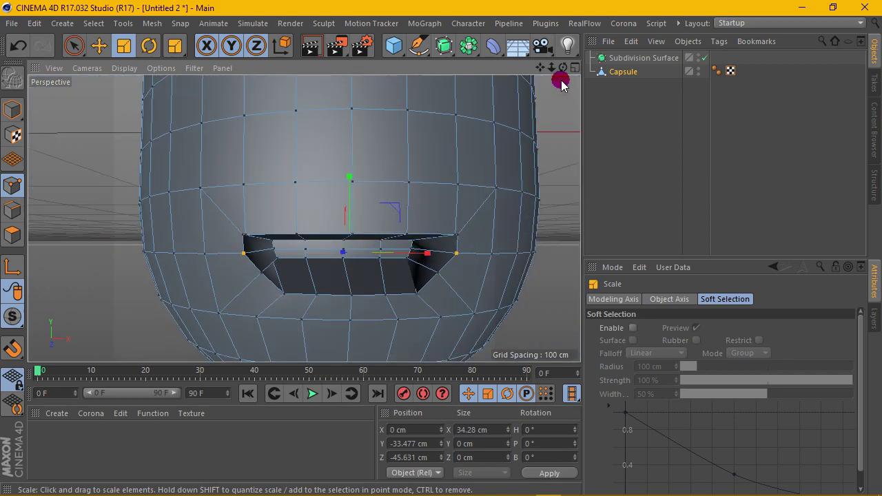
mouse_move(561, 80)
mouse_down()
mouse_move(547, 65)
mouse_move(523, 66)
mouse_move(567, 65)
mouse_up()
drag(555, 211, 518, 215)
scroll(275, 255, down, 3)
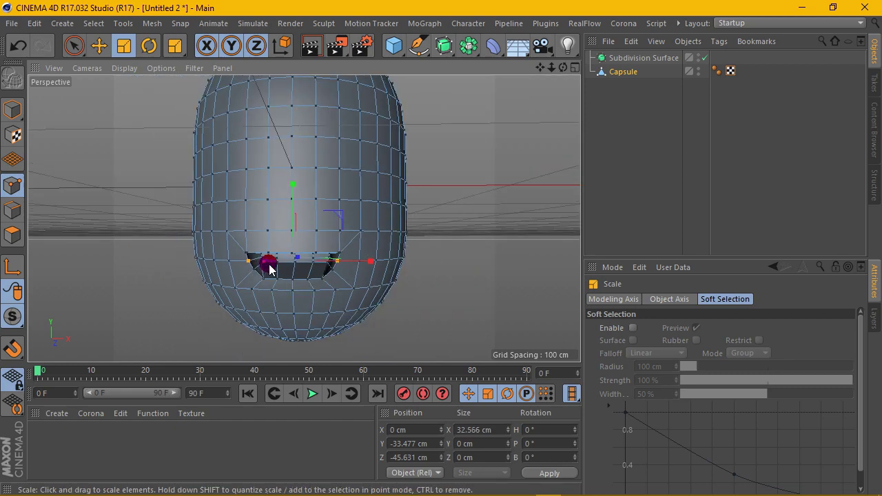
Nest the Capsule under the Subdivision Surface and render a preview of the head
drag(633, 72, 635, 59)
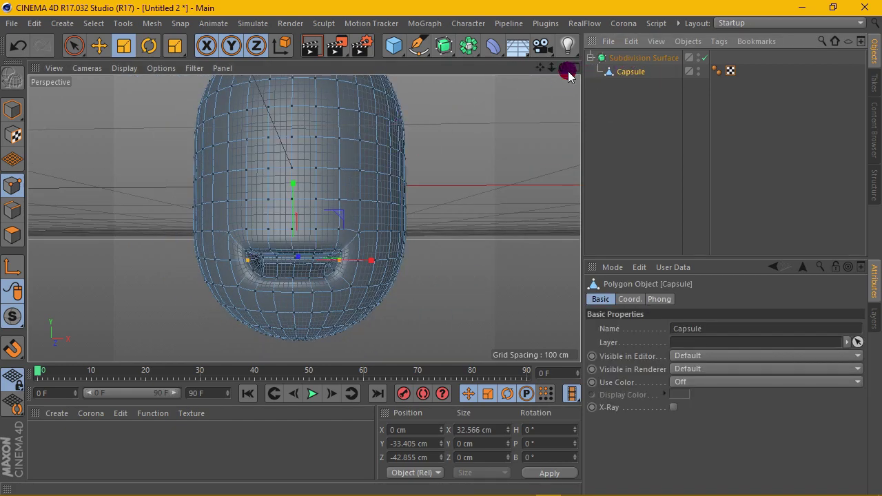
mouse_move(564, 67)
mouse_down()
mouse_move(564, 75)
mouse_move(542, 71)
mouse_up()
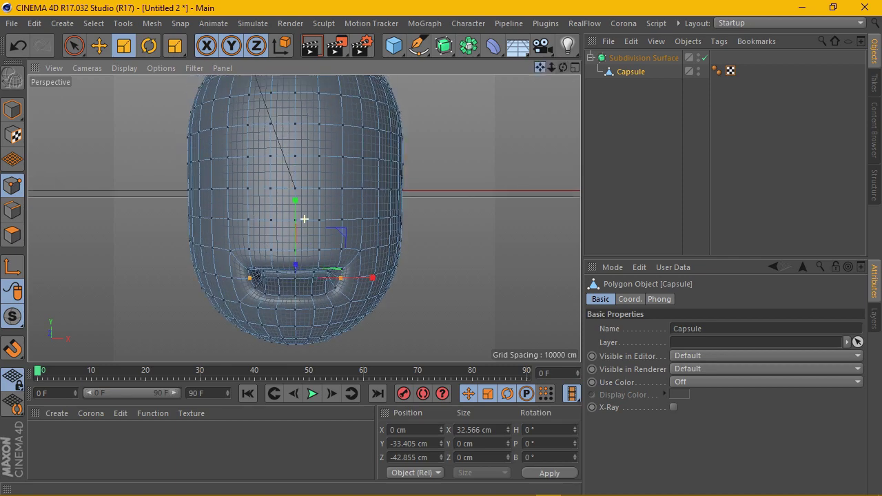
alt+drag(331, 173, 312, 78)
click(310, 47)
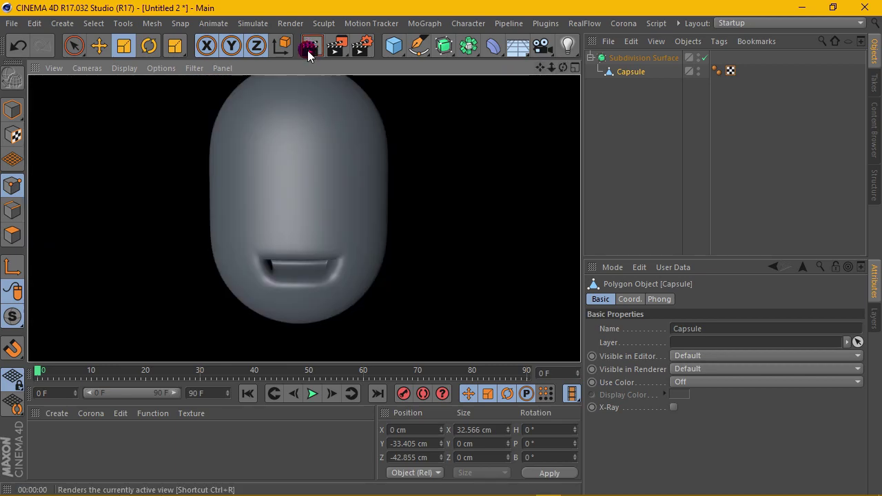
Select the Capsule in Polygon mode and pick the lower mouth rim polygons
click(445, 191)
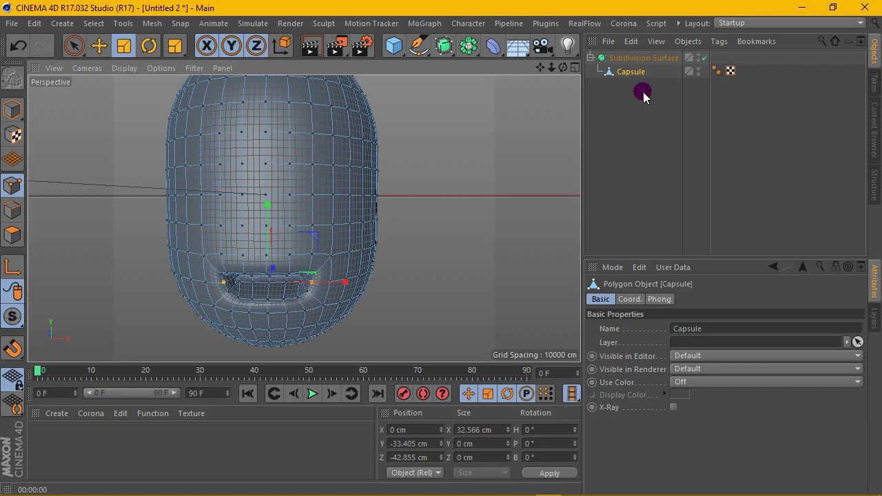
click(226, 300)
scroll(284, 286, up, 5)
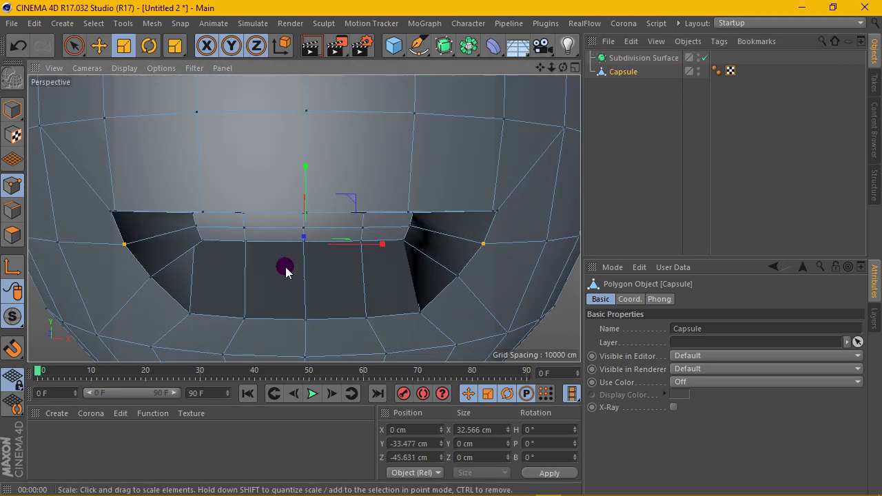
click(13, 234)
click(141, 227)
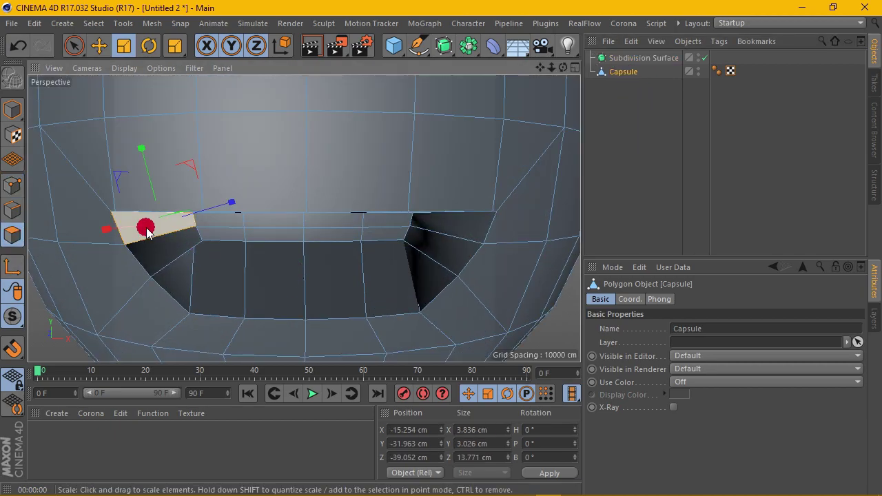
shift+click(169, 246)
shift+click(197, 274)
shift+click(276, 279)
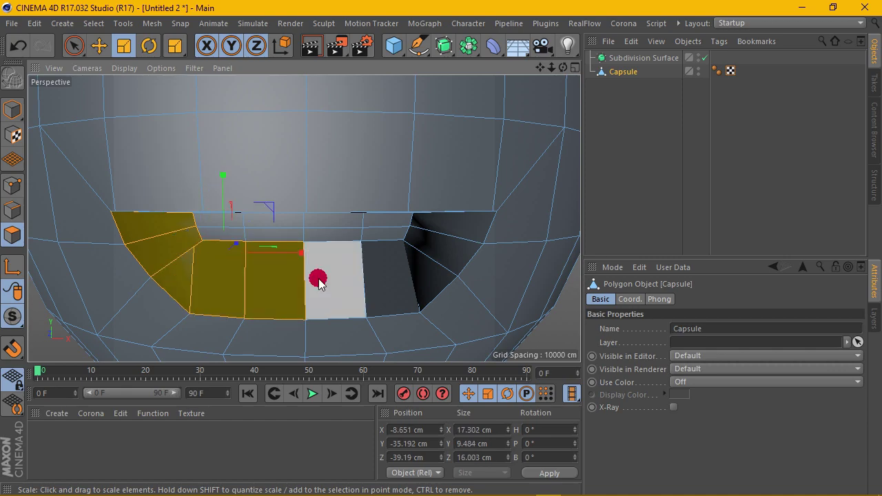
shift+click(319, 282)
shift+click(400, 270)
shift+click(424, 267)
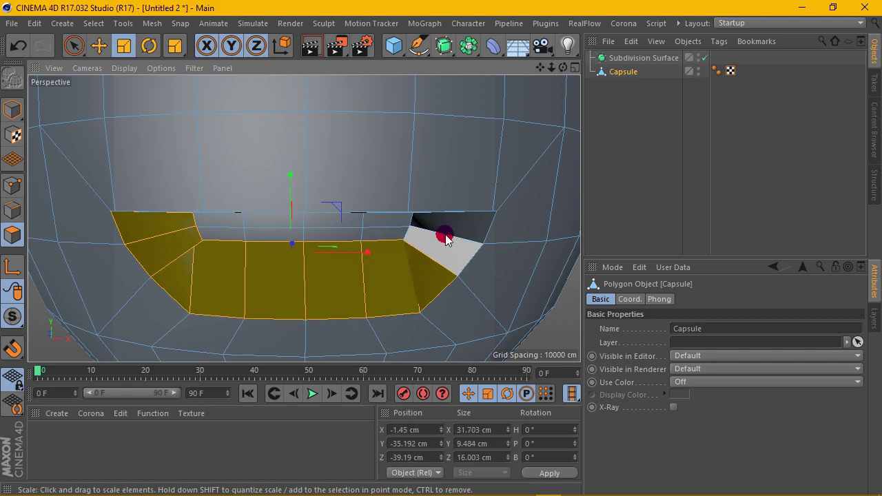
Add the upper and remaining rim polygons around the mouth opening to the selection
shift+click(446, 238)
shift+click(395, 234)
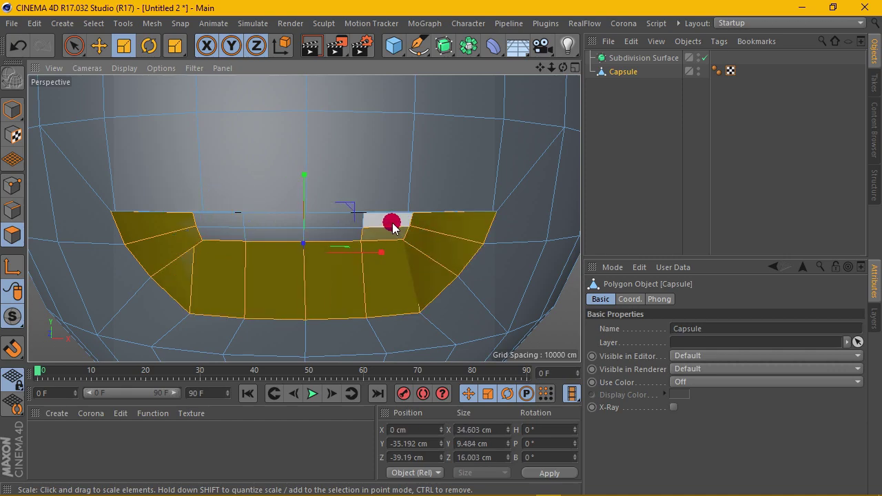
shift+click(335, 228)
shift+click(272, 228)
shift+click(230, 230)
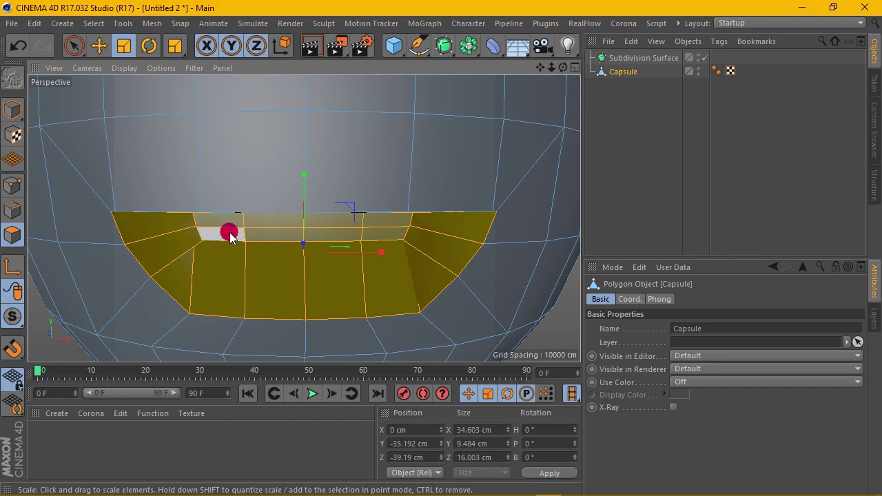
scroll(224, 234, down, 3)
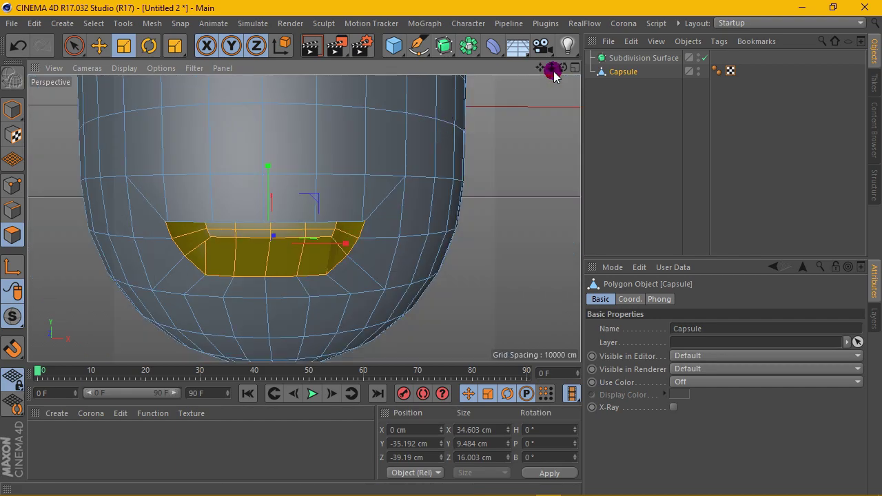
drag(563, 68, 552, 117)
shift+click(211, 227)
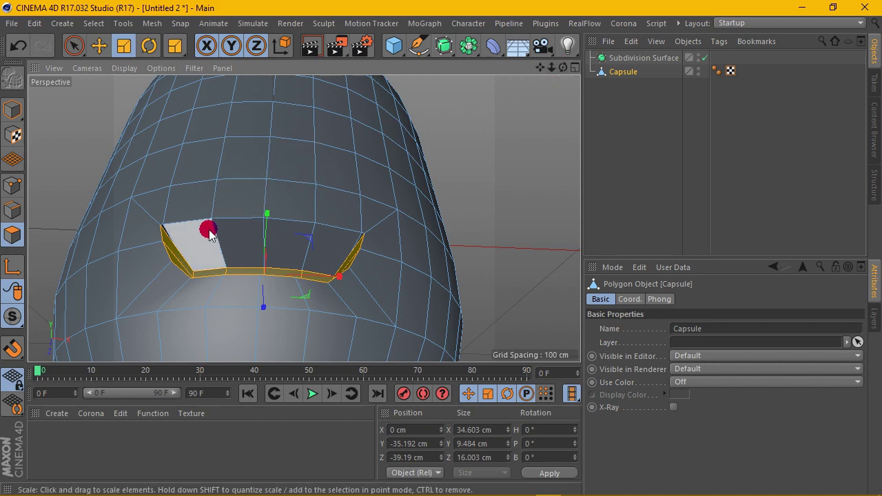
shift+click(238, 235)
click(57, 414)
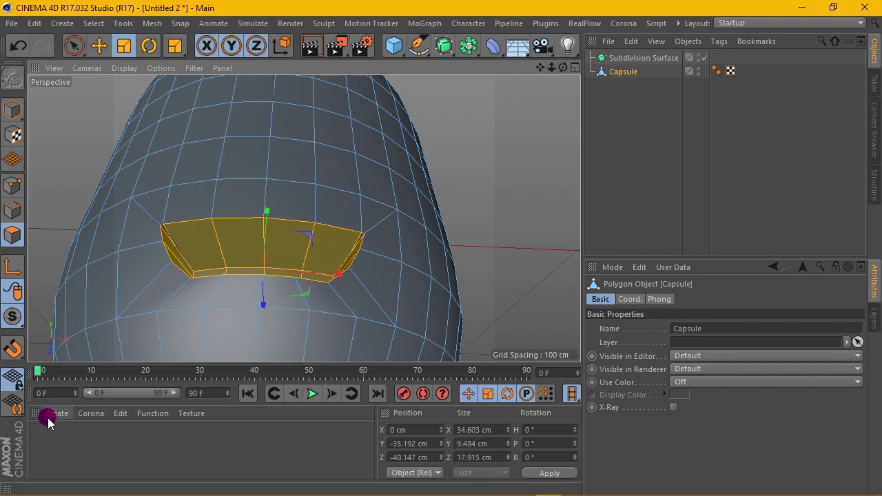
Create a new material Mat and set its colour to black (V 0%)
click(90, 282)
click(48, 437)
double_click(52, 441)
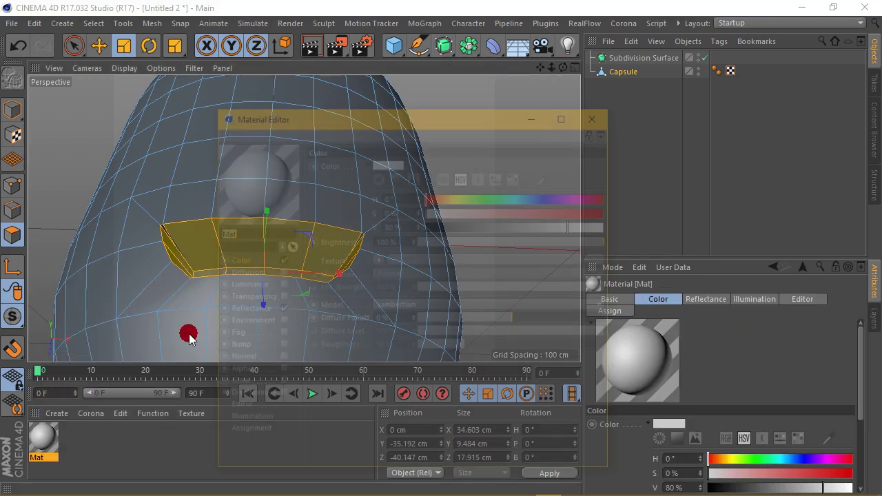
drag(448, 227, 408, 224)
click(604, 116)
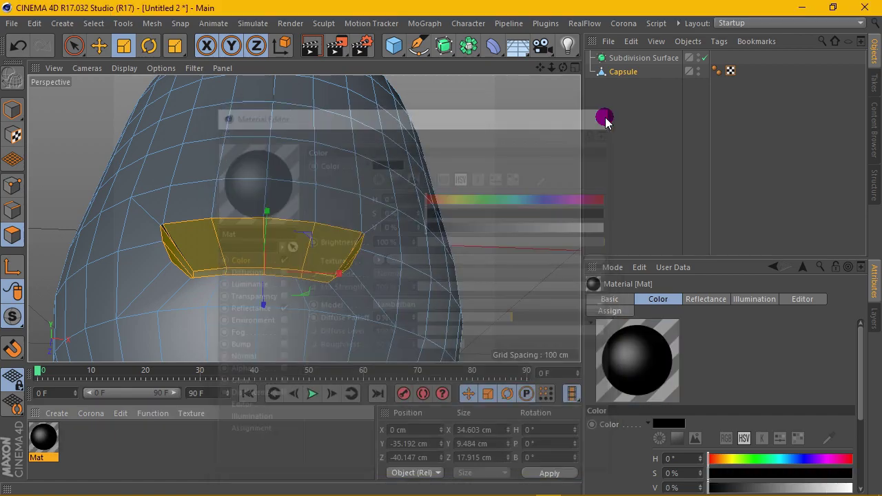
Apply Mat to the selected mouth polygons and render a preview of the head
click(146, 413)
click(157, 175)
scroll(346, 206, down, 2)
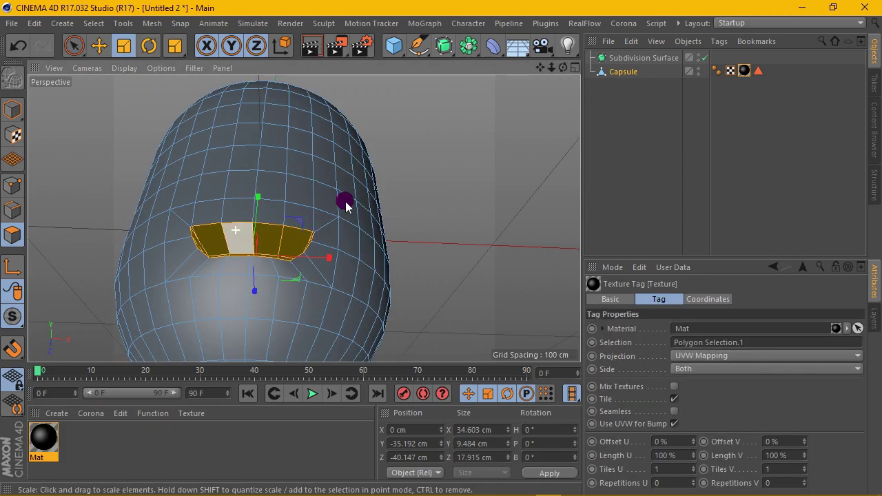
drag(562, 67, 214, 232)
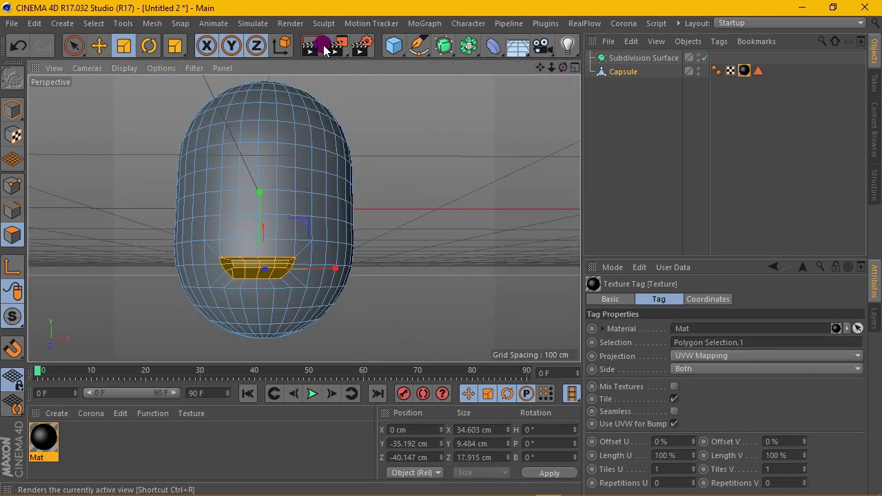
click(316, 46)
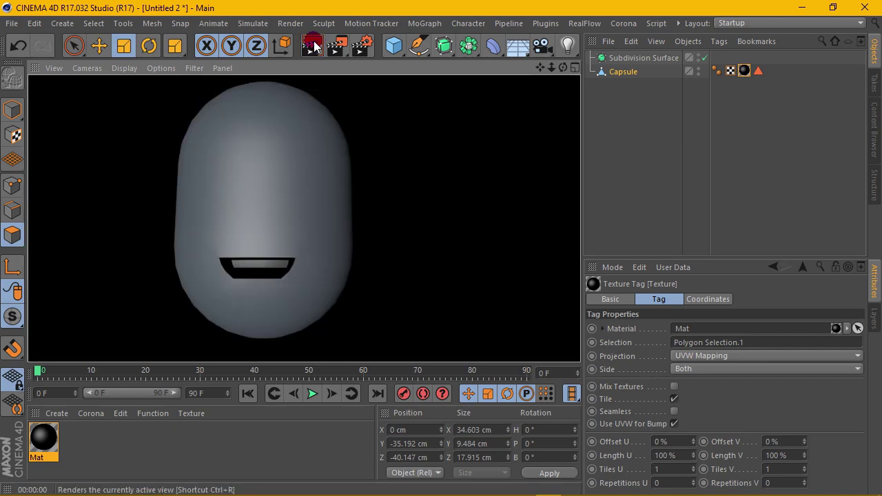
click(544, 69)
Create Mat.1 as a pale skin tone: hue 18°, saturation about 26%, value 100%
double_click(75, 437)
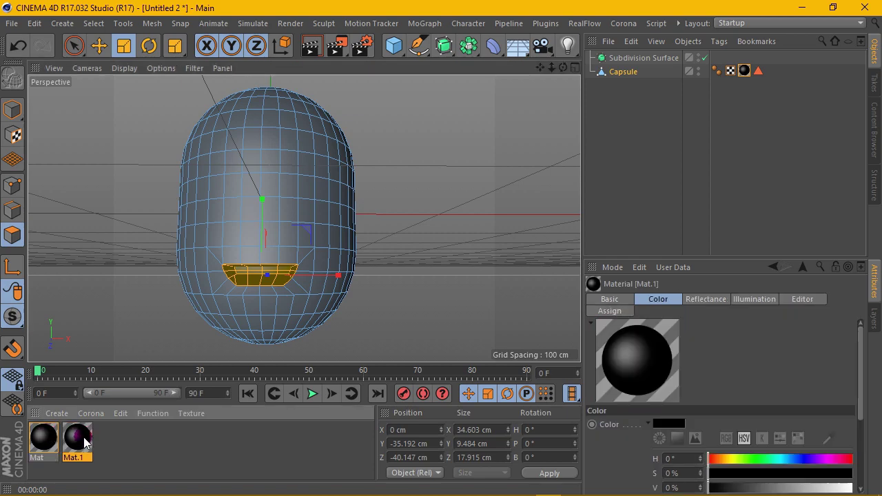
double_click(77, 441)
click(437, 178)
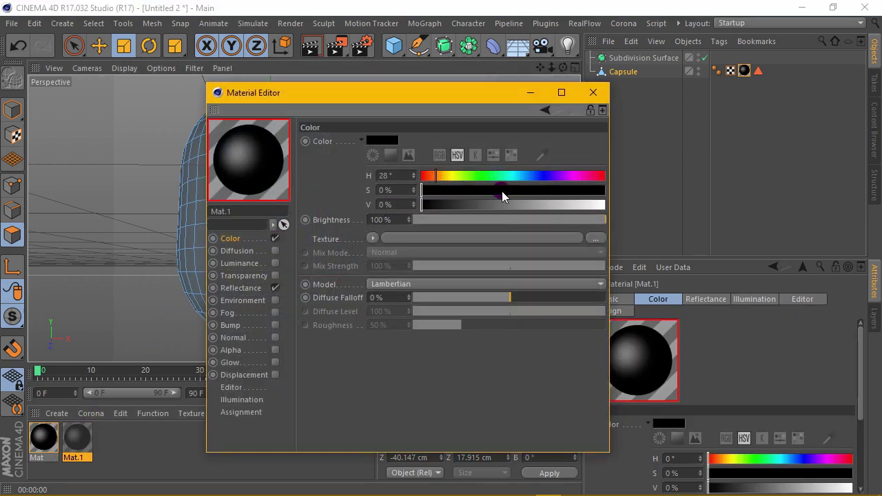
drag(502, 205, 610, 197)
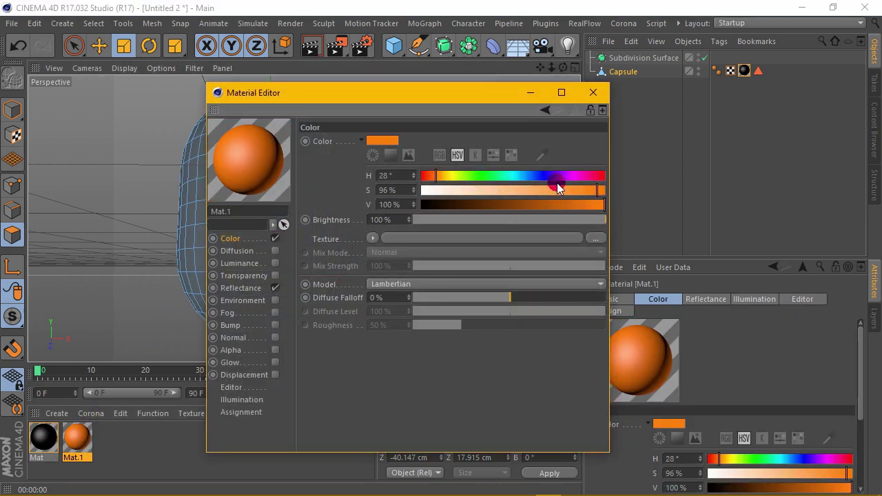
mouse_move(463, 175)
mouse_down()
mouse_move(430, 178)
mouse_move(473, 191)
mouse_up()
click(470, 191)
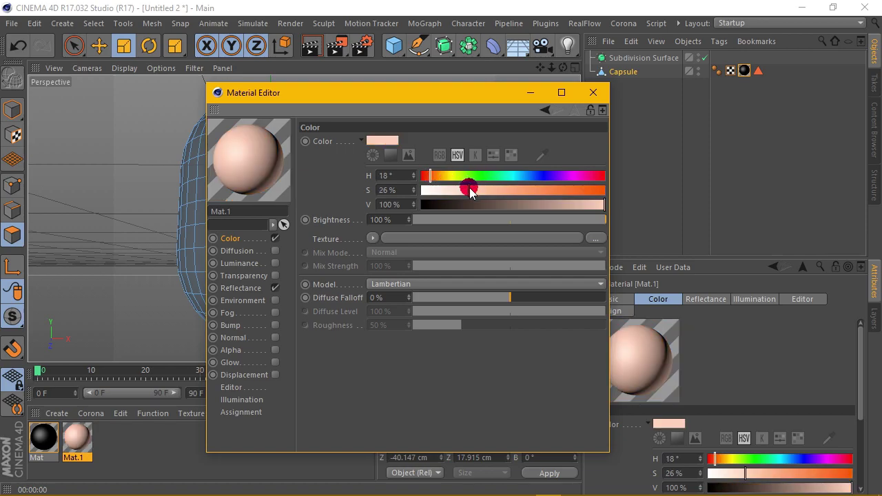
click(591, 93)
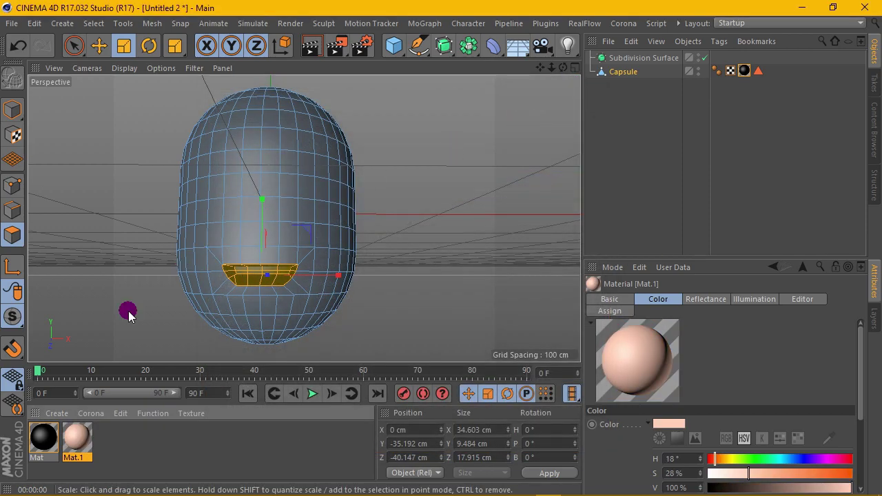
Invert the selection, apply Mat.1 to everything but the mouth, and render a preview
click(93, 23)
click(121, 232)
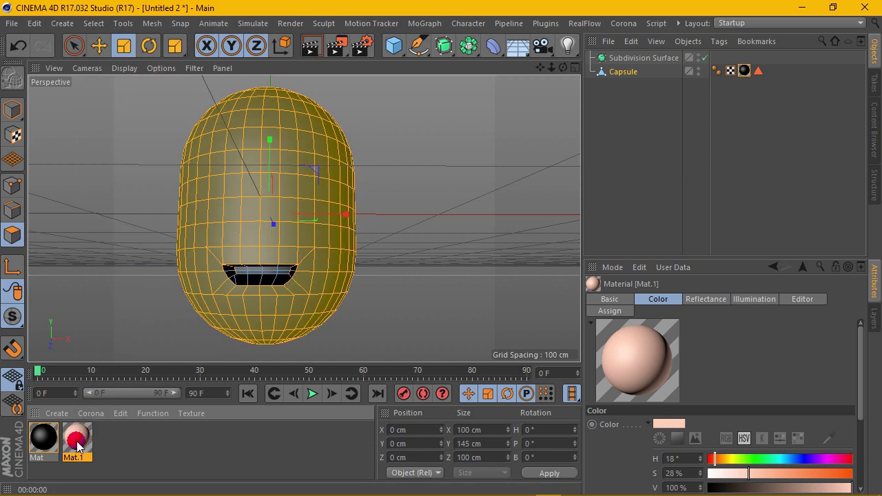
click(153, 413)
click(197, 175)
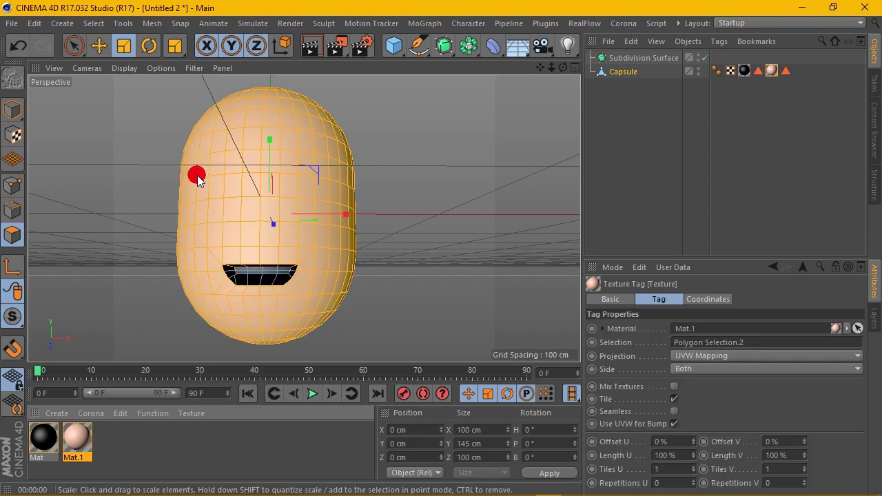
click(16, 109)
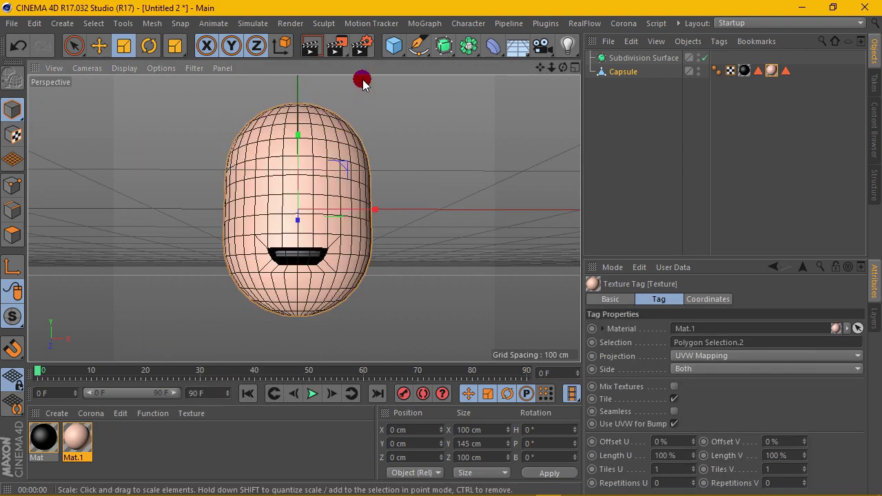
click(311, 45)
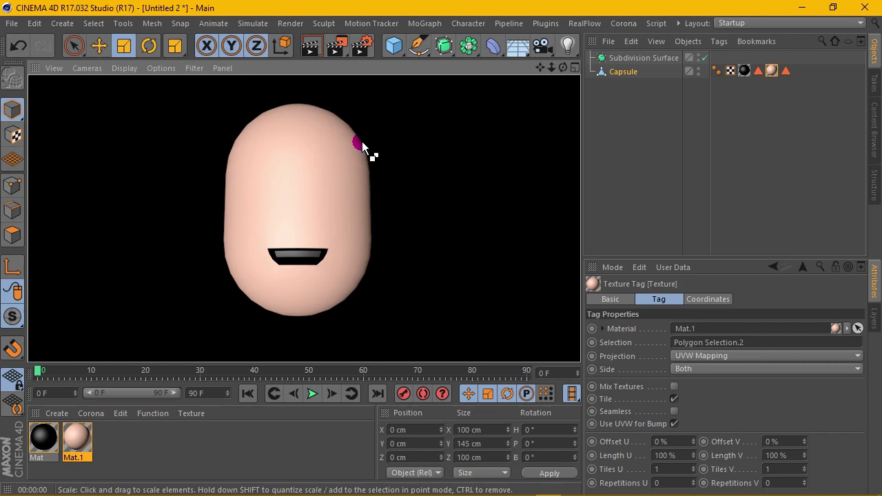
Clear the render, frame the head at eye level, and switch to the Sculpting layout
click(563, 67)
drag(552, 67, 545, 68)
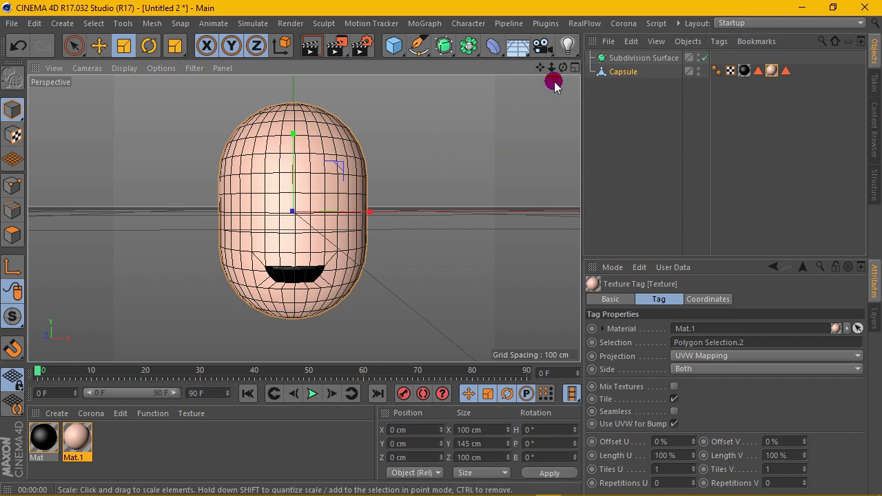
drag(553, 81, 304, 218)
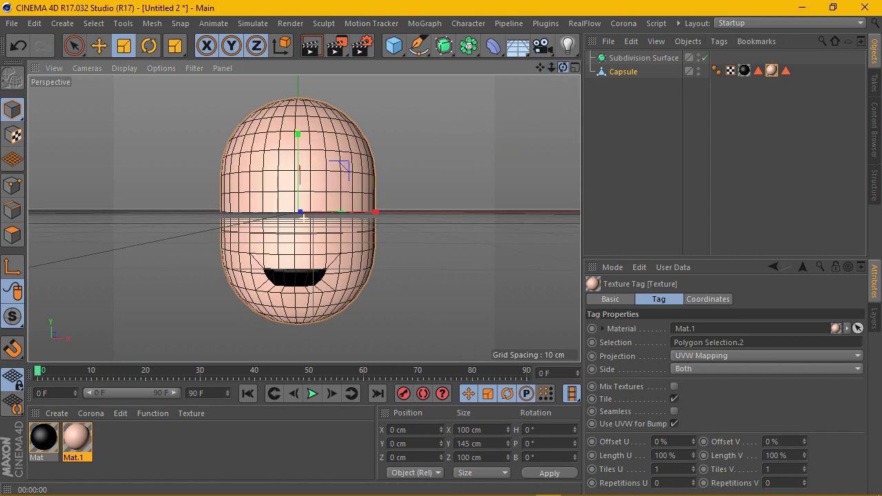
click(797, 24)
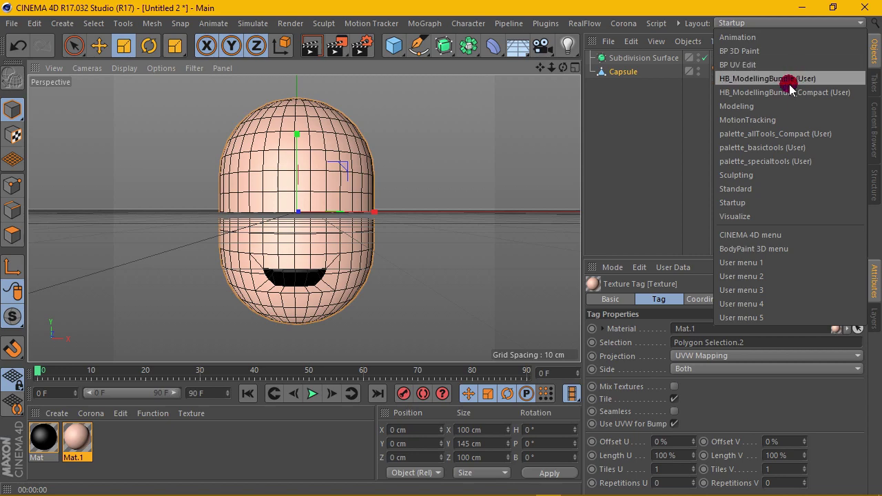
click(784, 177)
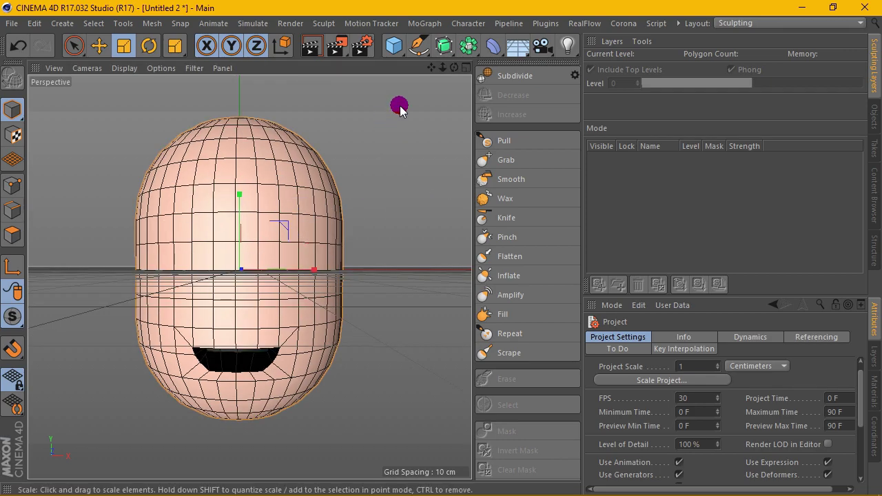
Subdivide the capsule head to sculpt level 1 (2648 polygons)
drag(431, 68, 441, 68)
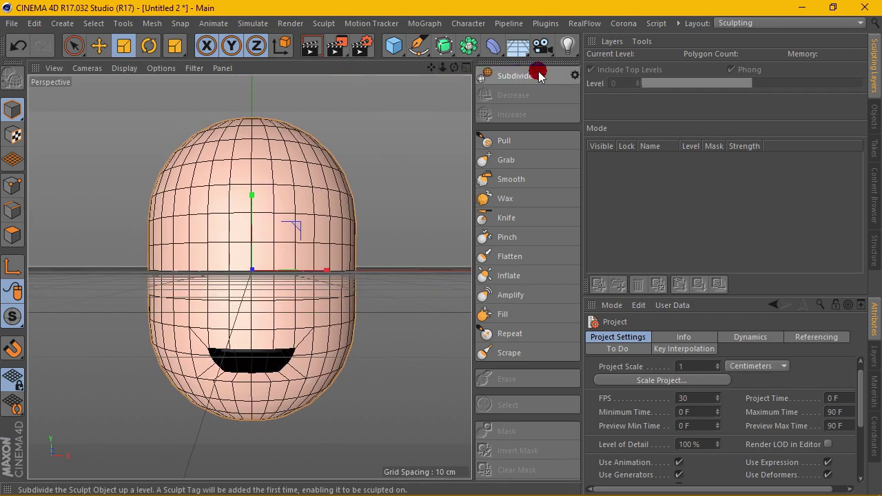
click(539, 75)
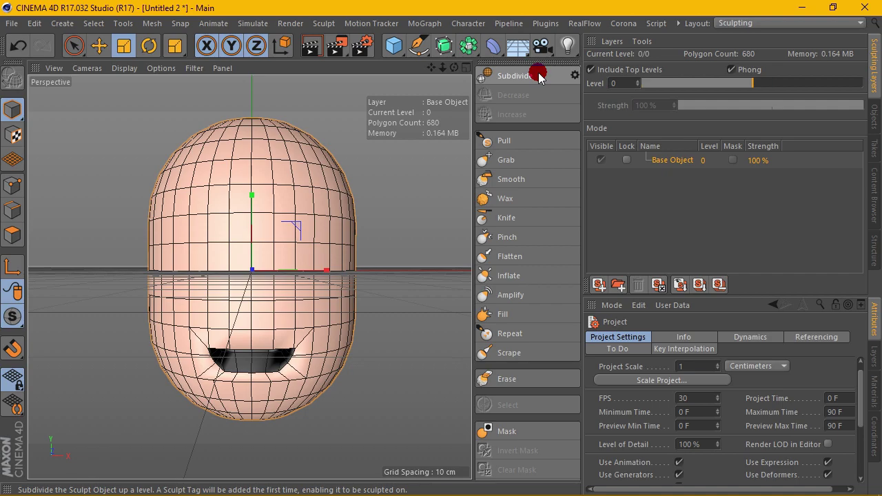
click(539, 75)
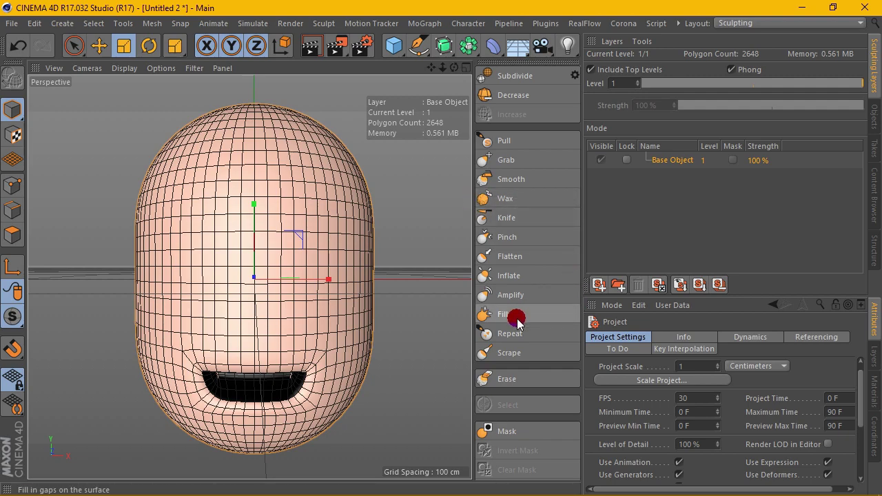
Choose the Inflate brush with 100% pressure, X (YZ) symmetry and size 73
click(531, 276)
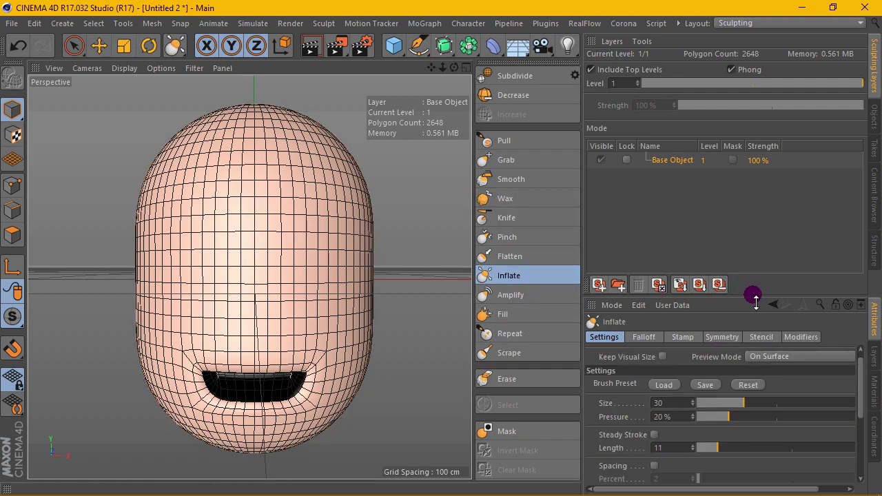
drag(756, 302, 756, 236)
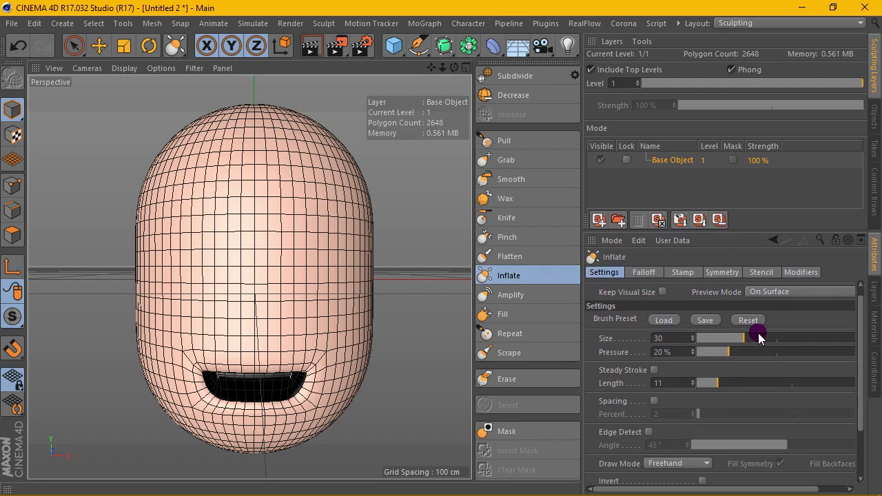
drag(765, 345, 868, 348)
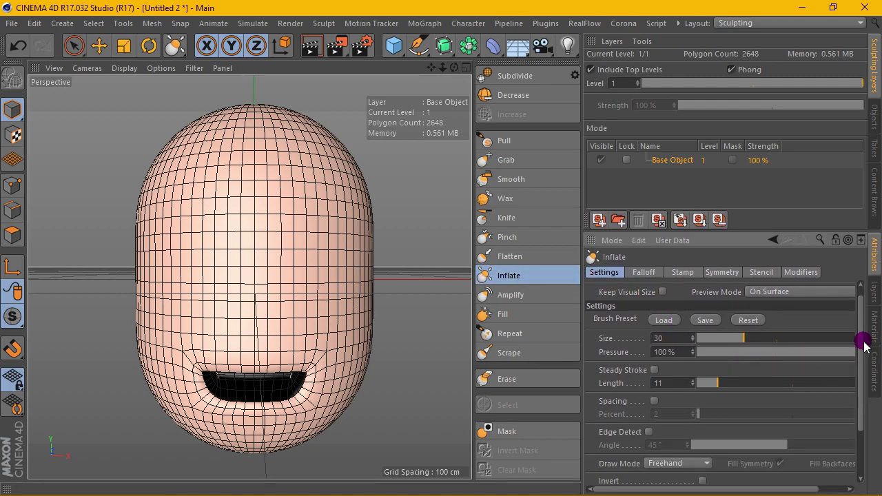
scroll(866, 331, down, 2)
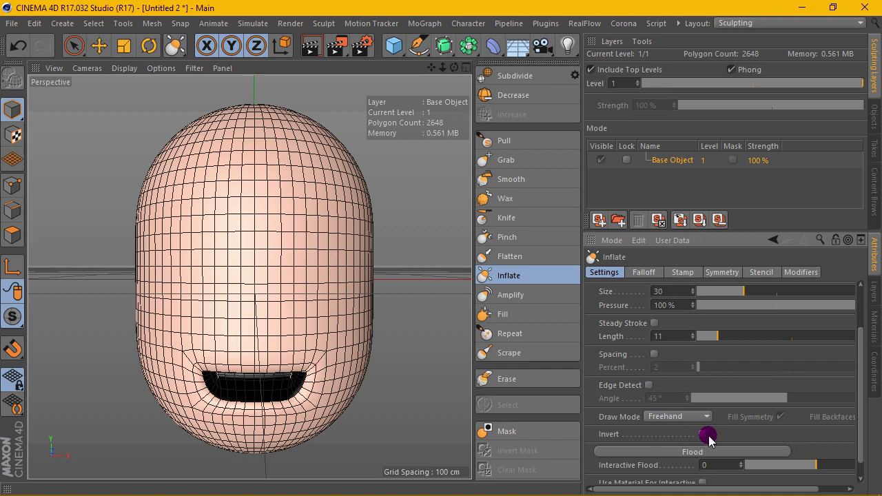
click(700, 275)
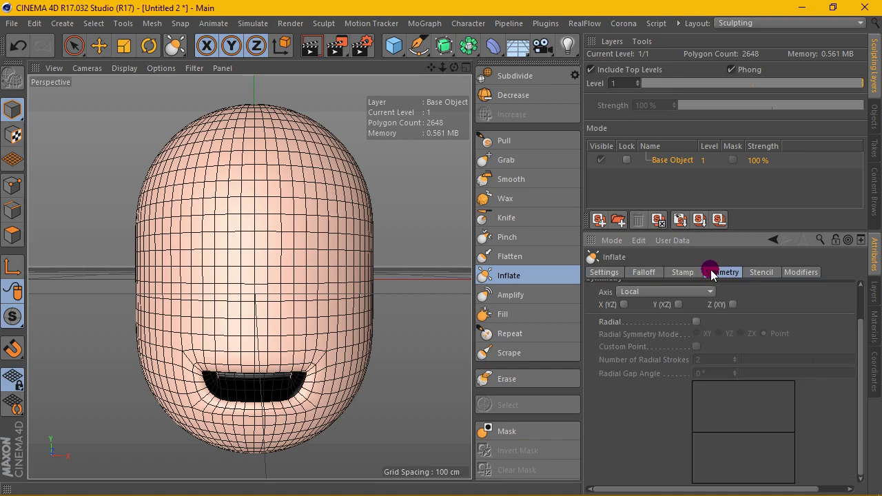
click(625, 304)
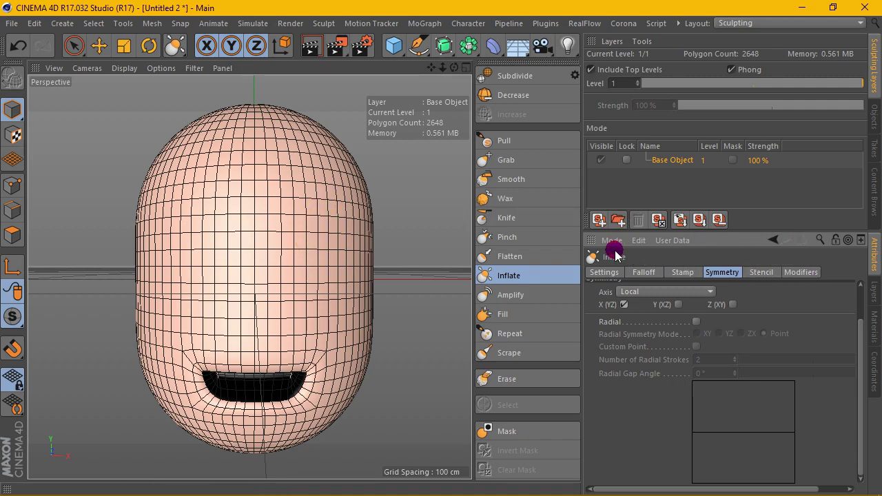
click(610, 272)
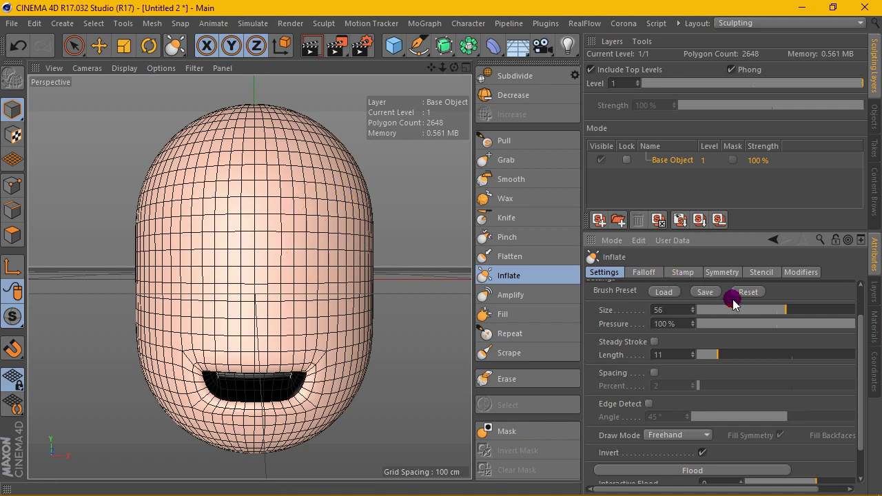
drag(733, 306, 812, 308)
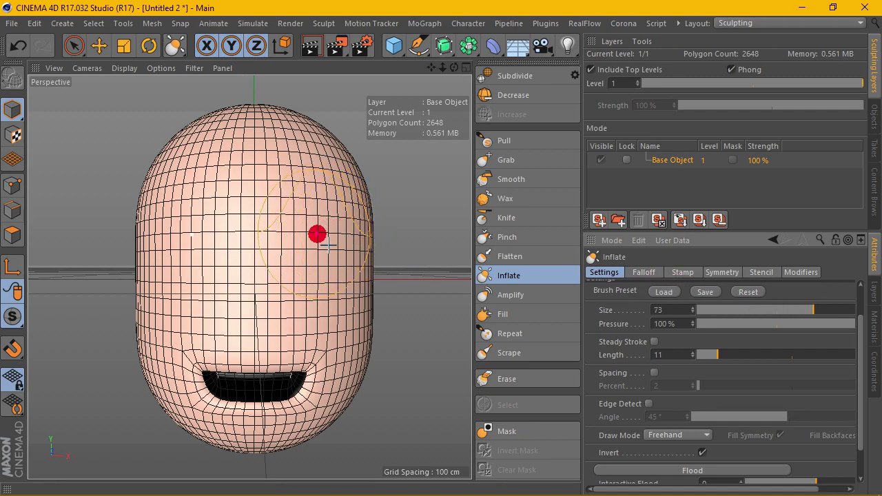
Set the Inflate brush size to 60
drag(455, 68, 455, 76)
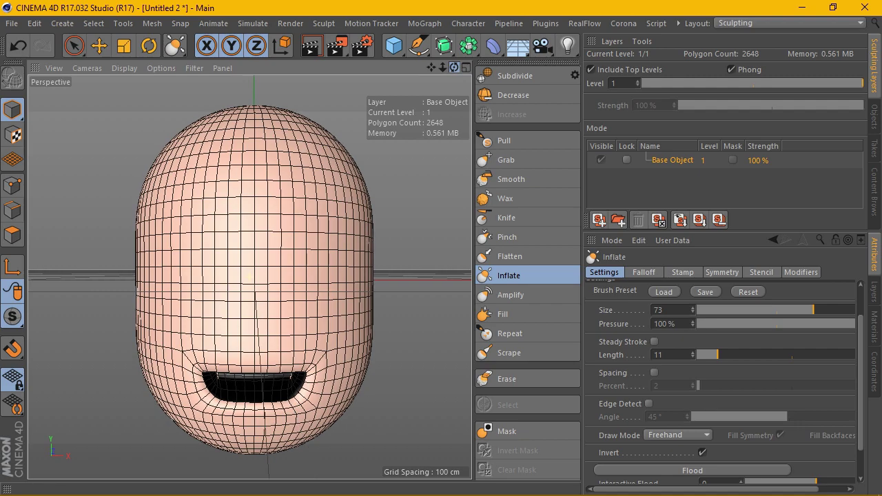
drag(330, 177, 324, 221)
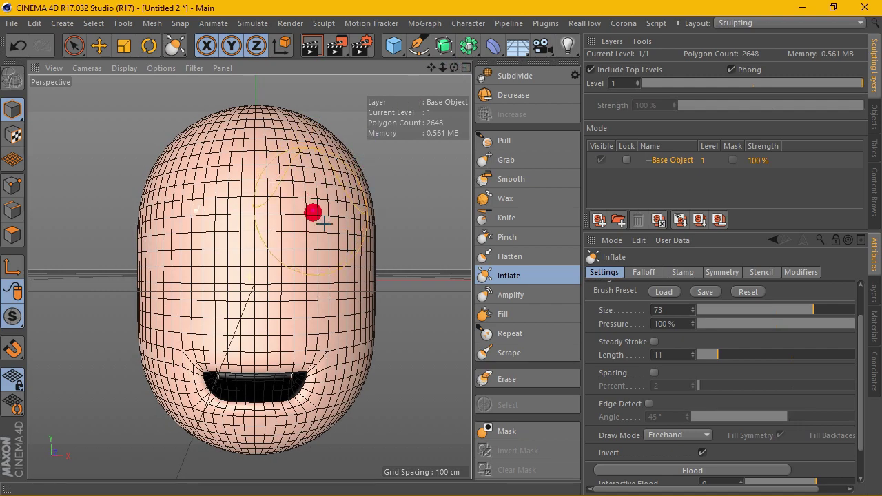
click(681, 311)
text(60)
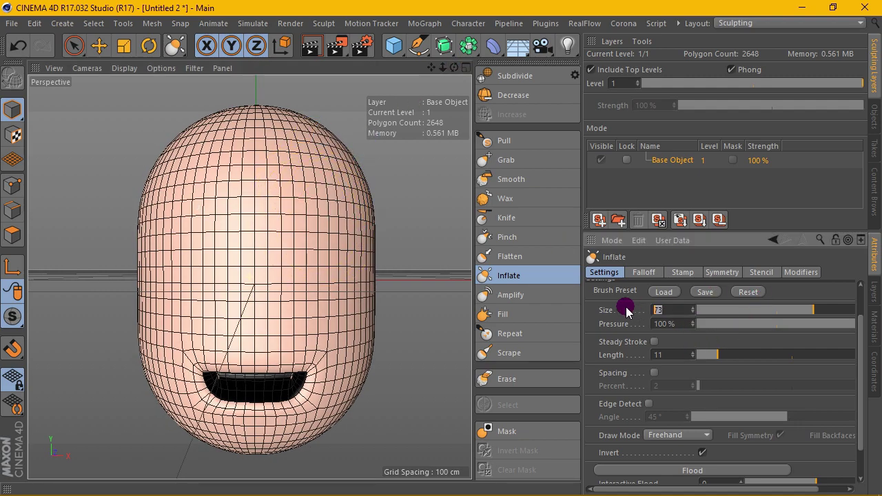
click(785, 255)
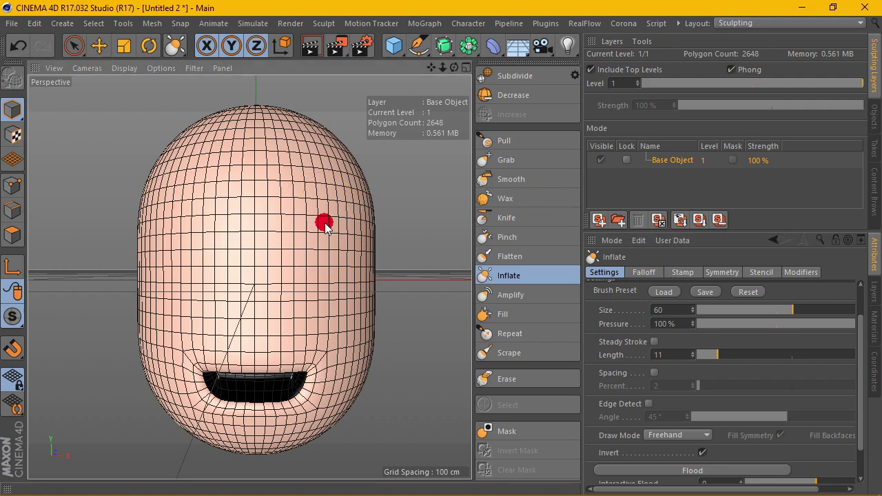
Press two mirrored eye sockets into the upper face, orbiting to check their depth
mouse_move(334, 237)
mouse_down()
mouse_move(321, 239)
mouse_move(345, 255)
mouse_move(336, 228)
mouse_move(318, 238)
mouse_move(338, 255)
mouse_move(353, 239)
mouse_move(330, 235)
mouse_move(319, 246)
mouse_move(337, 251)
mouse_move(331, 225)
mouse_move(316, 237)
mouse_move(332, 240)
mouse_up()
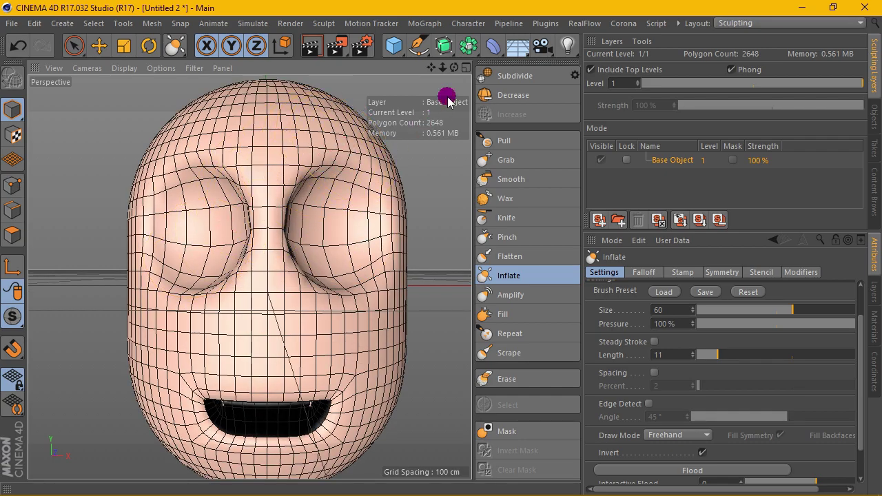
mouse_move(454, 68)
mouse_down()
mouse_move(250, 277)
mouse_move(453, 66)
mouse_move(366, 197)
mouse_move(364, 228)
mouse_up()
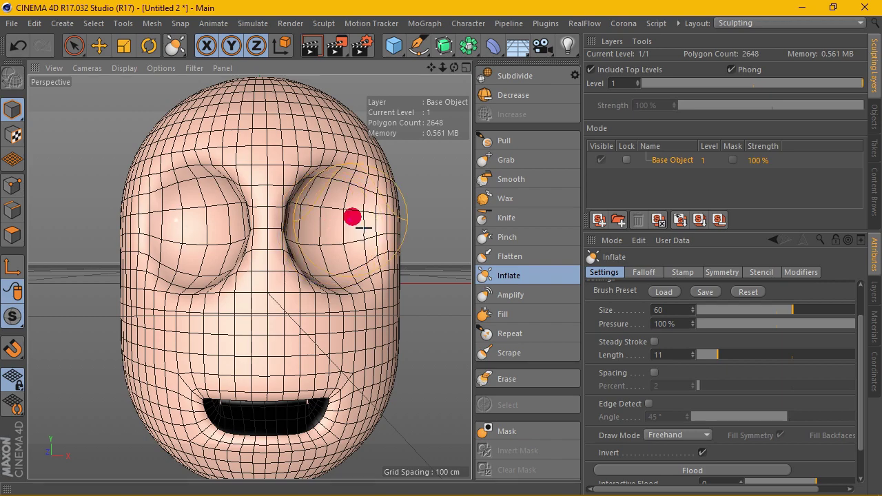
mouse_move(452, 75)
mouse_down()
mouse_move(385, 199)
mouse_move(337, 233)
mouse_up()
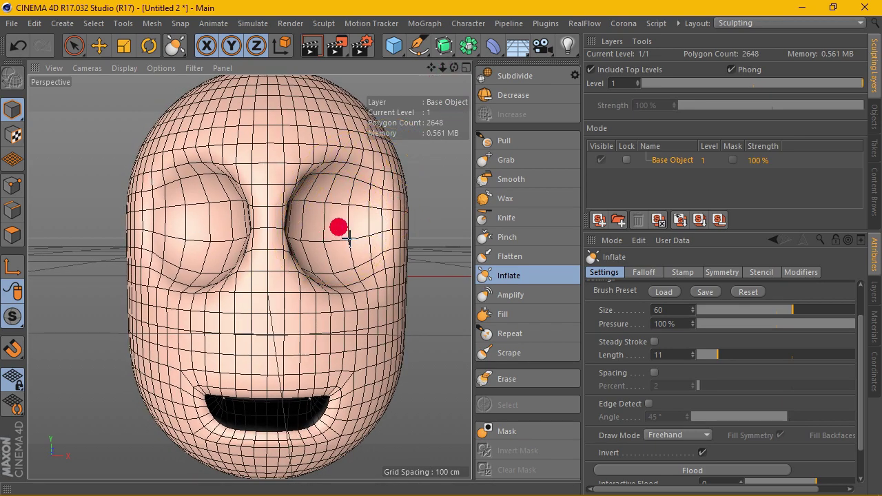
drag(357, 237, 352, 235)
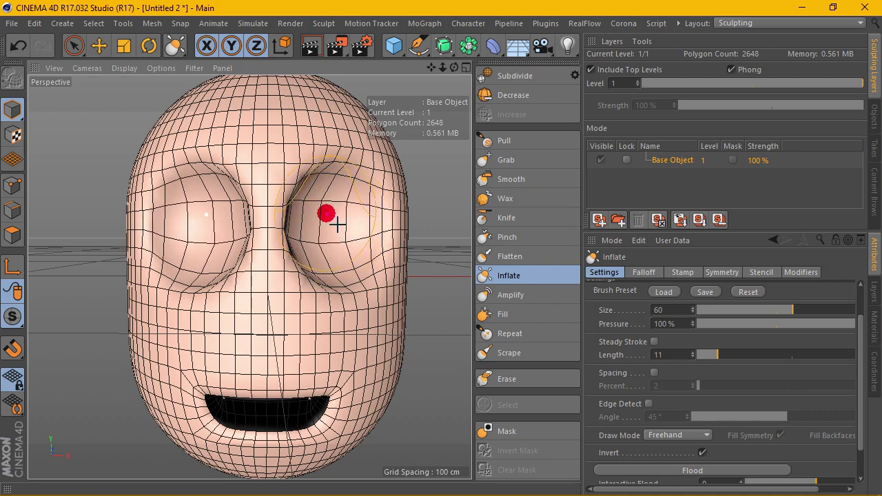
scroll(338, 225, down, 3)
drag(449, 73, 381, 111)
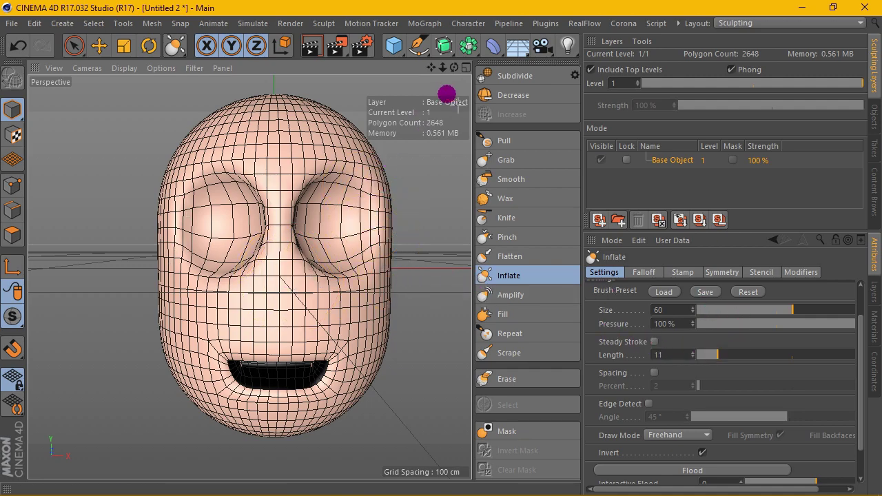
alt+drag(303, 241, 249, 276)
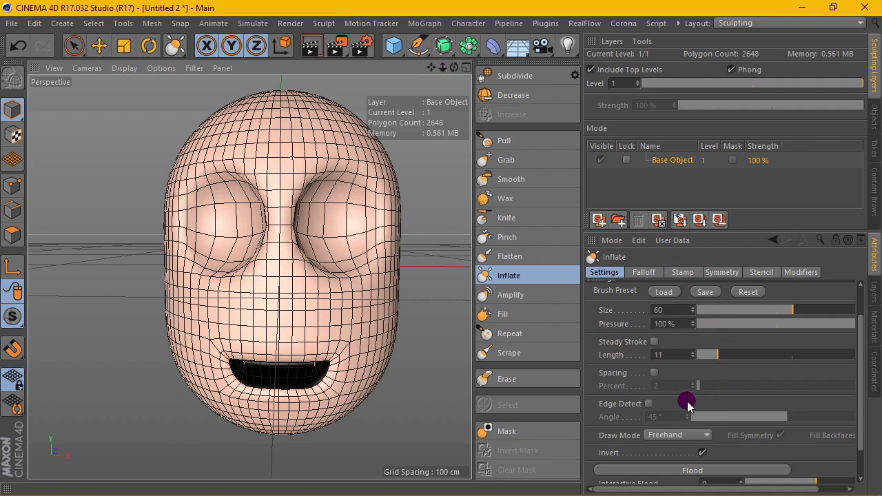
drag(864, 348, 861, 388)
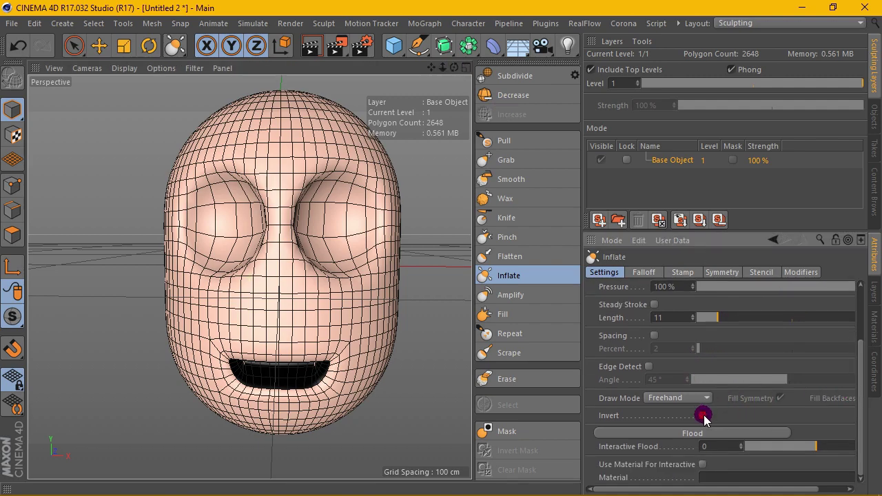
Shrink the Inflate brush to size 26
drag(857, 354, 857, 298)
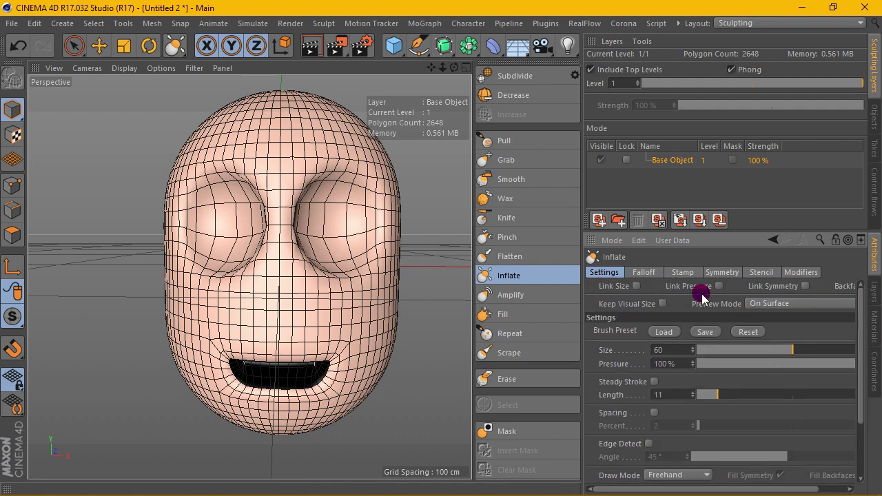
click(681, 274)
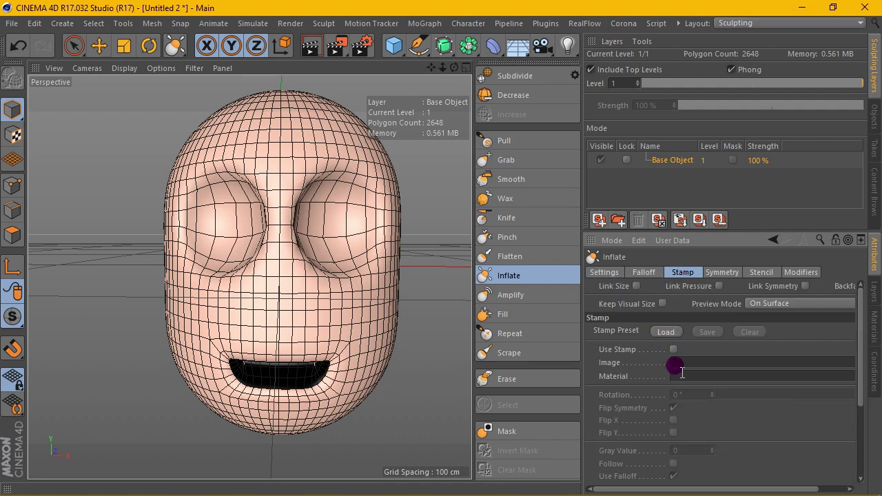
click(723, 273)
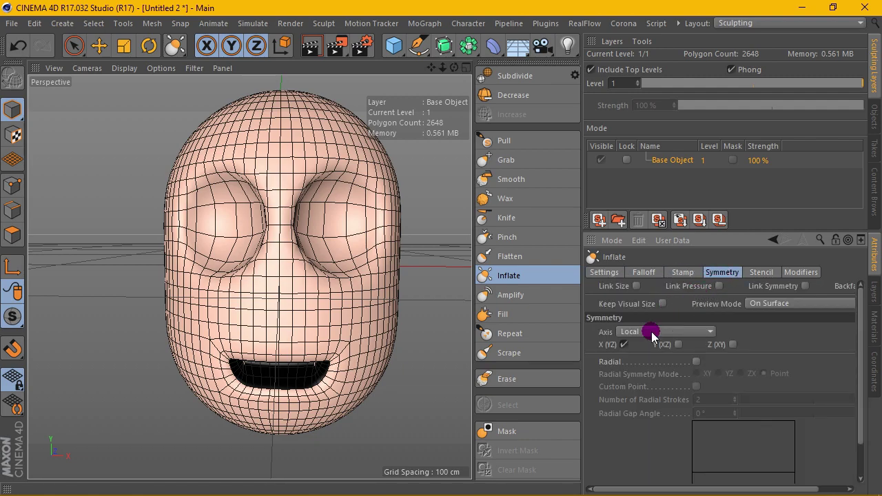
click(651, 273)
click(606, 273)
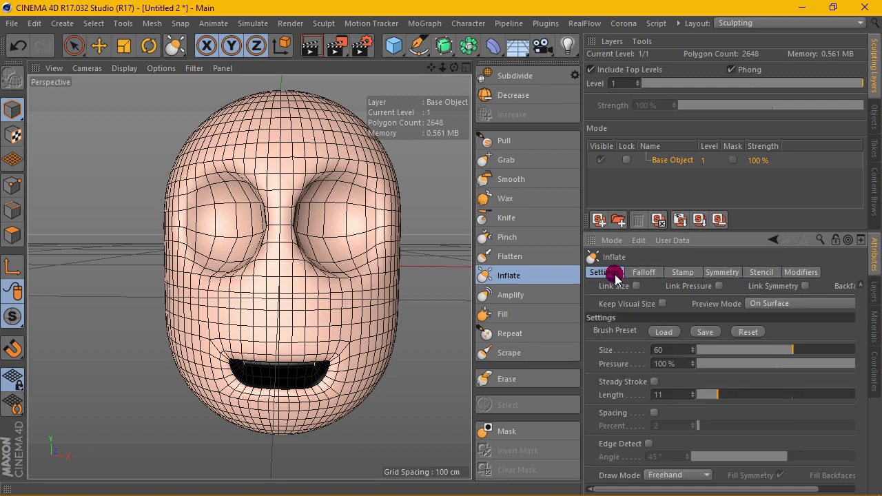
drag(720, 351, 738, 350)
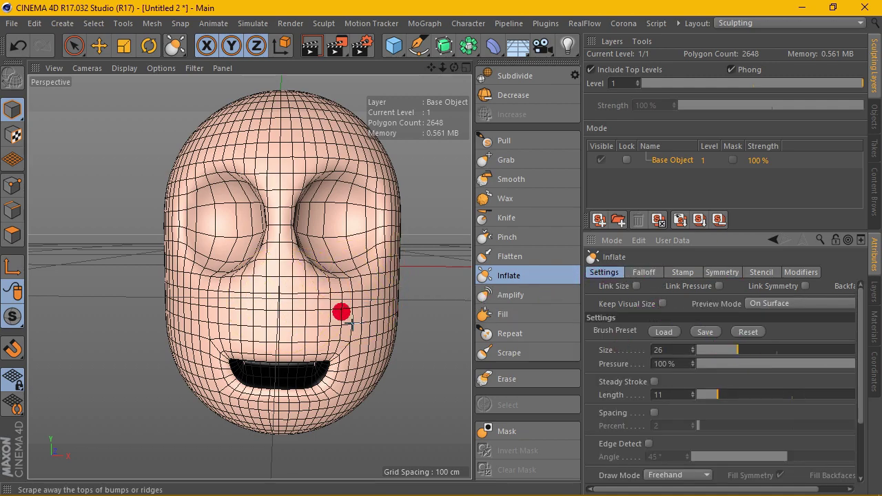
scroll(279, 300, up, 2)
scroll(280, 300, up, 2)
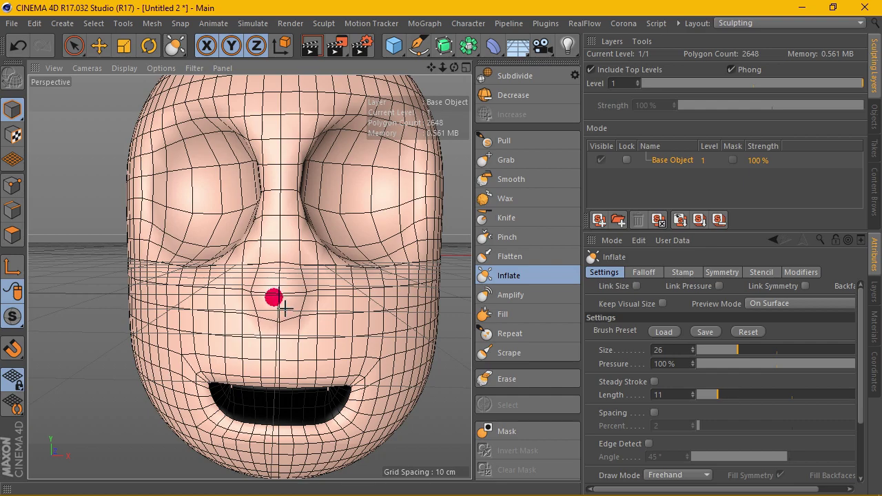
Set the brush pressure to 150% and raise a nose bump between the sockets
mouse_move(454, 68)
mouse_down()
mouse_move(249, 277)
mouse_move(448, 83)
mouse_up()
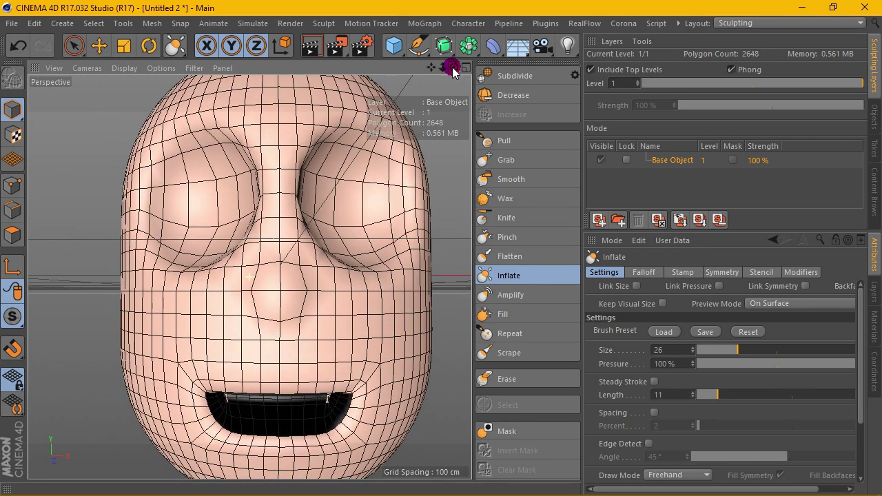
double_click(672, 366)
text(150)
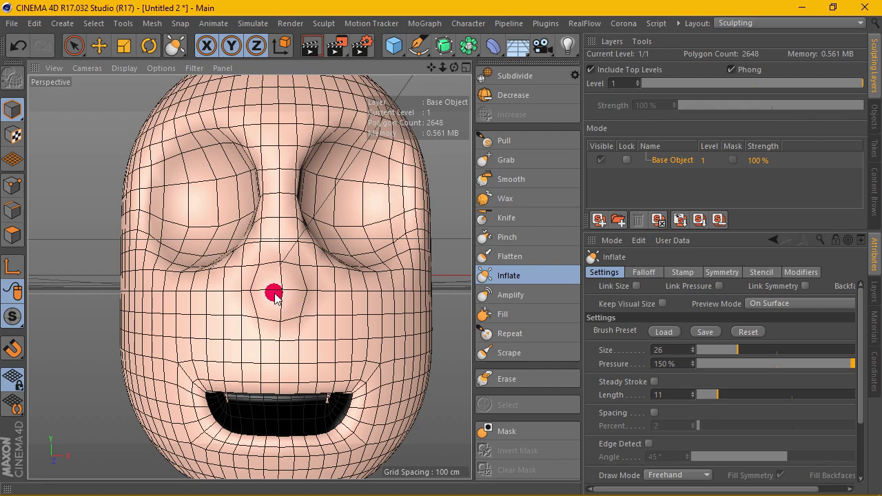
drag(454, 66, 458, 89)
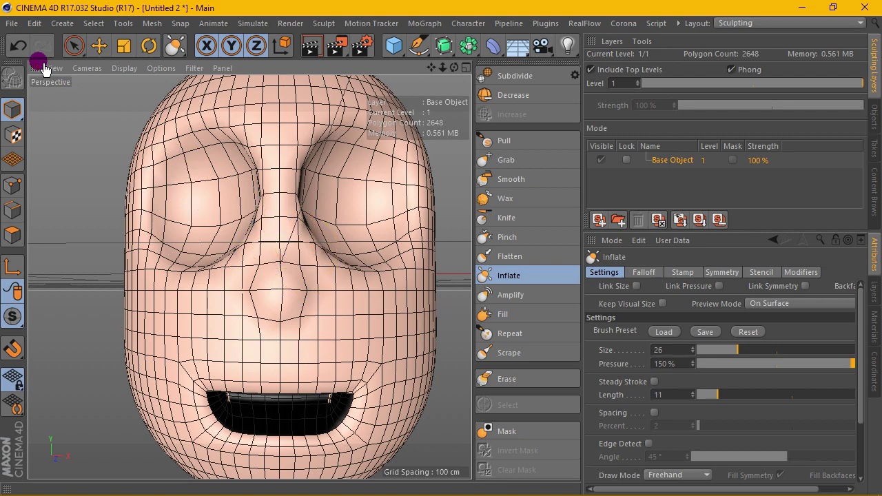
Undo and redo the last nose stroke to compare, keeping it
click(35, 23)
click(43, 46)
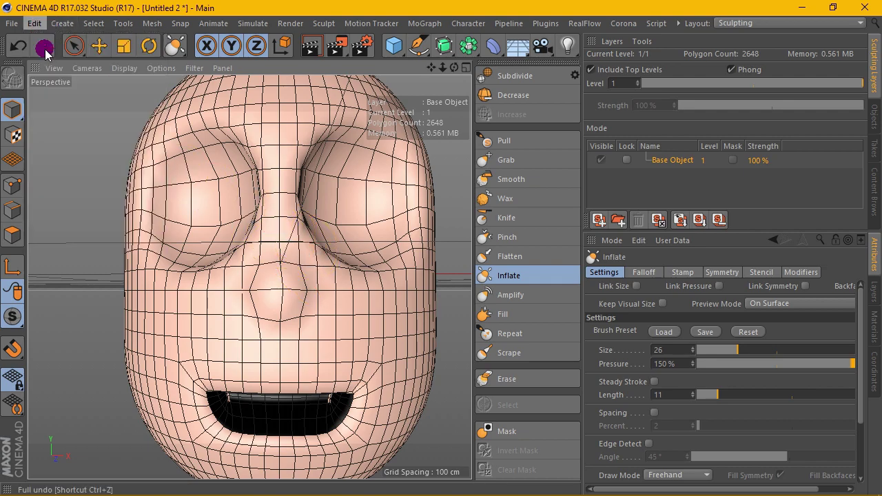
click(36, 24)
click(48, 45)
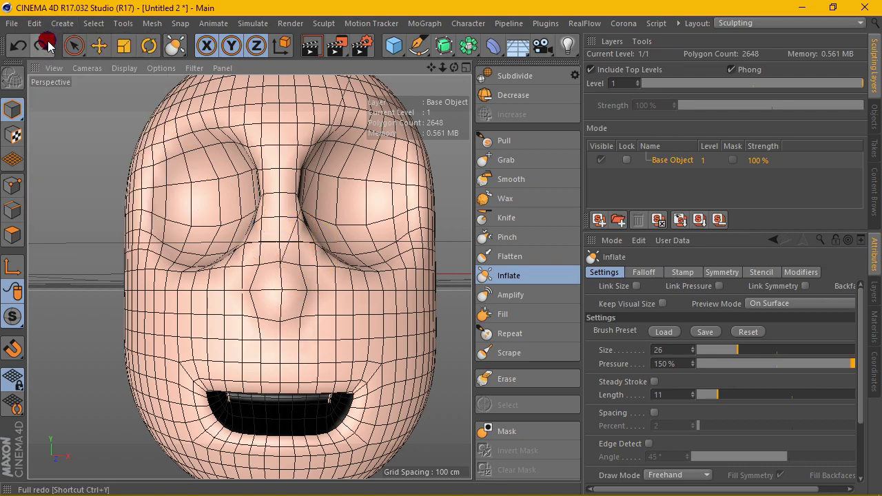
click(36, 24)
click(46, 46)
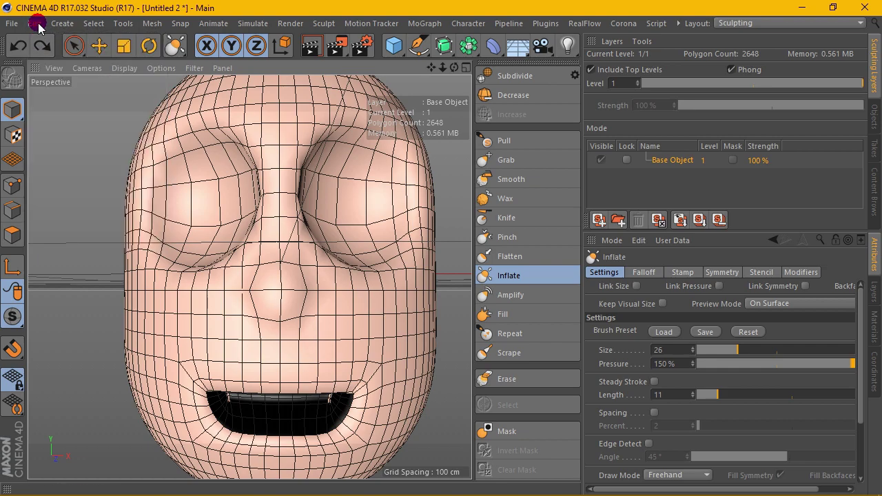
click(36, 24)
click(51, 49)
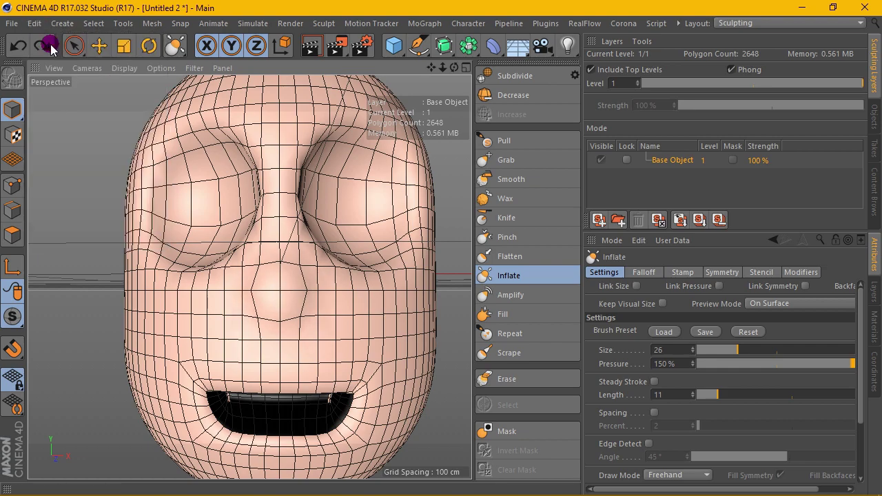
Lower the brush size to 20 and sculpt the nose, checking it in profile
click(692, 352)
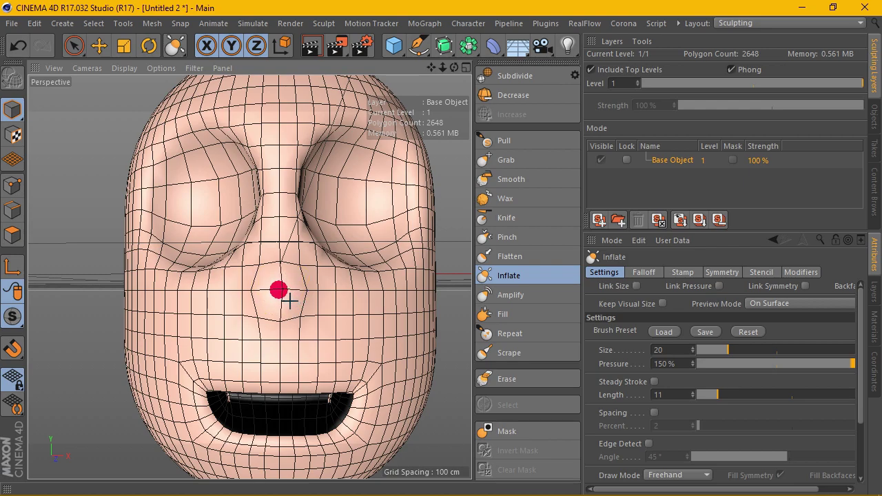
mouse_move(454, 72)
mouse_down()
mouse_move(458, 66)
mouse_move(250, 277)
mouse_move(454, 68)
mouse_up()
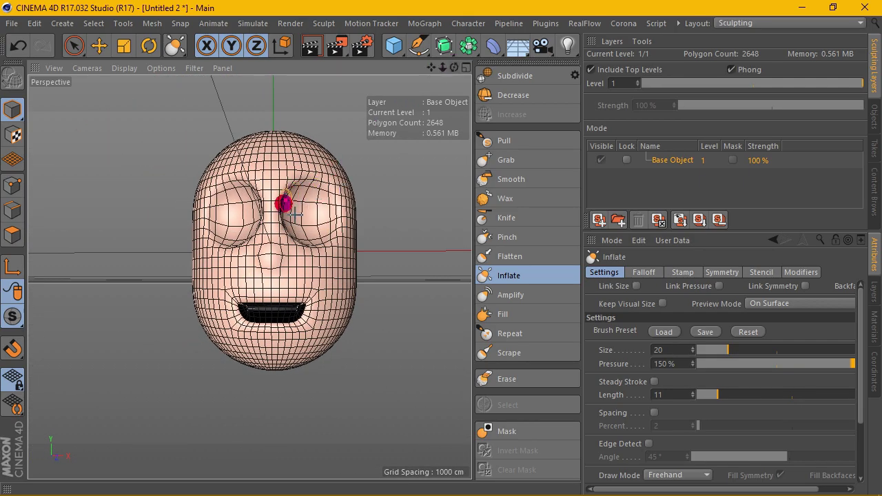
scroll(295, 215, up, 3)
scroll(285, 255, up, 3)
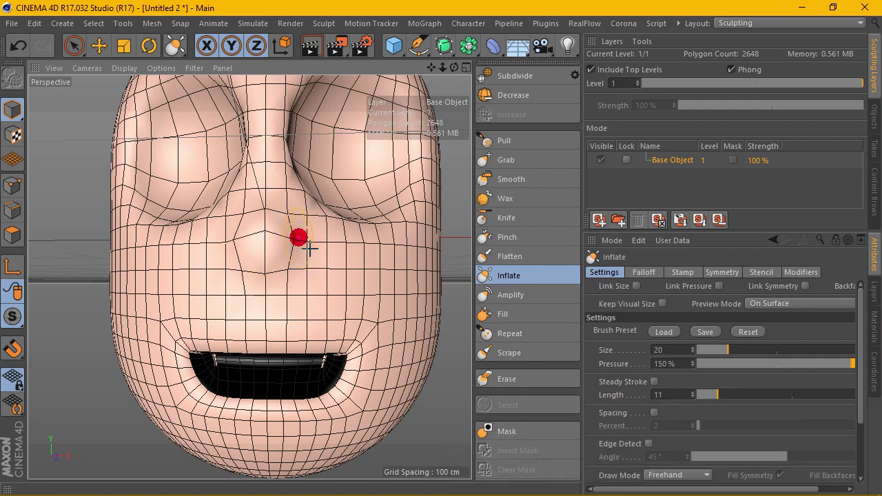
scroll(290, 257, down, 2)
drag(462, 69, 249, 277)
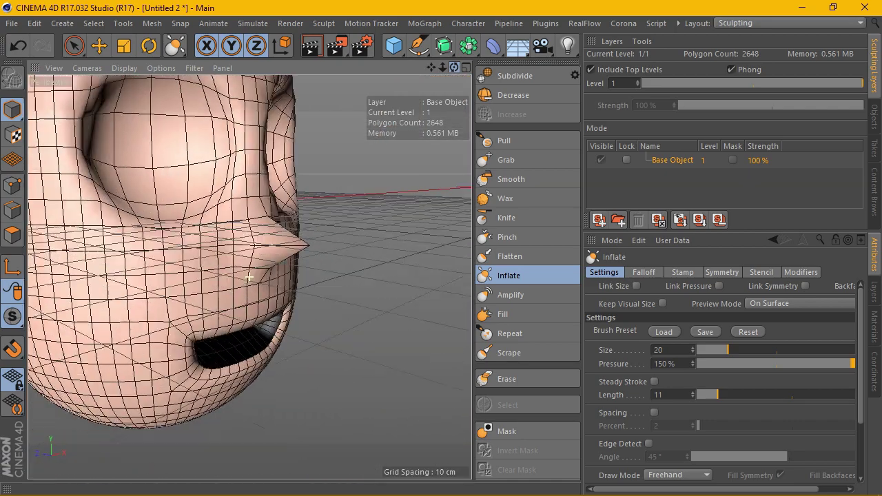
mouse_move(249, 277)
mouse_down()
mouse_move(453, 68)
mouse_move(434, 70)
mouse_move(249, 277)
mouse_move(455, 71)
mouse_up()
scroll(207, 255, down, 3)
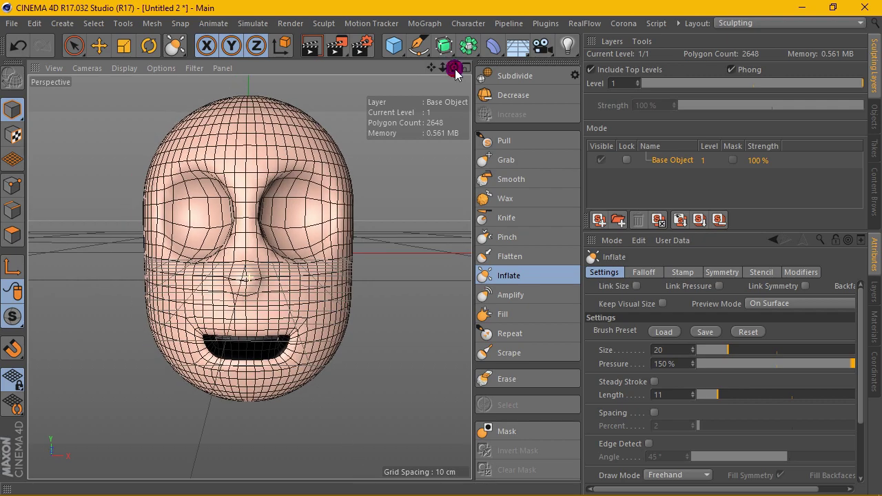
Show the head smoothly shaded without wireframe and inspect the nose from below
click(97, 69)
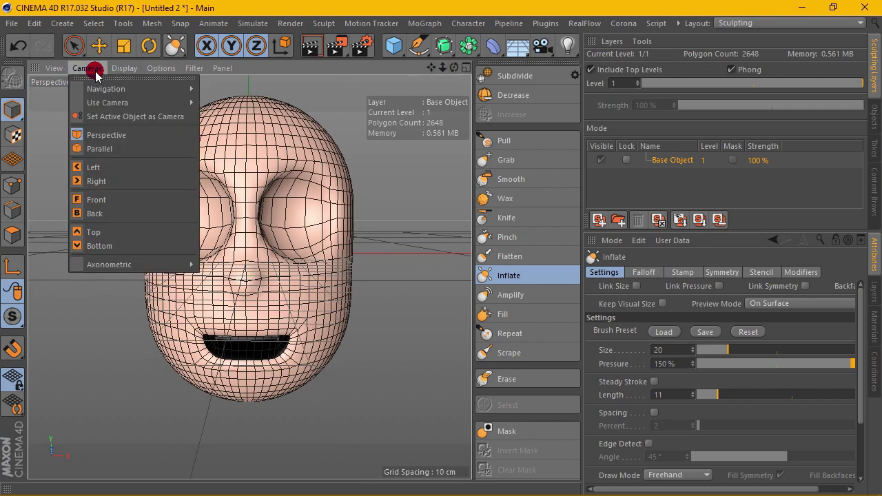
click(130, 88)
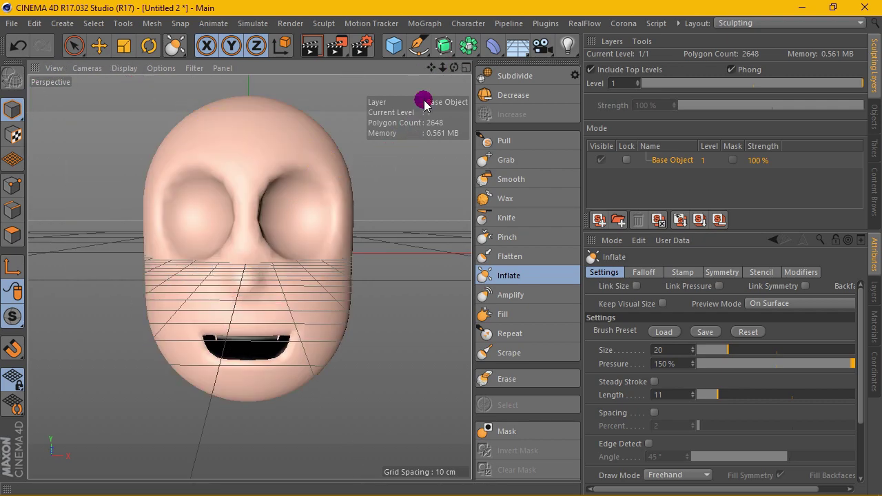
drag(449, 69, 248, 276)
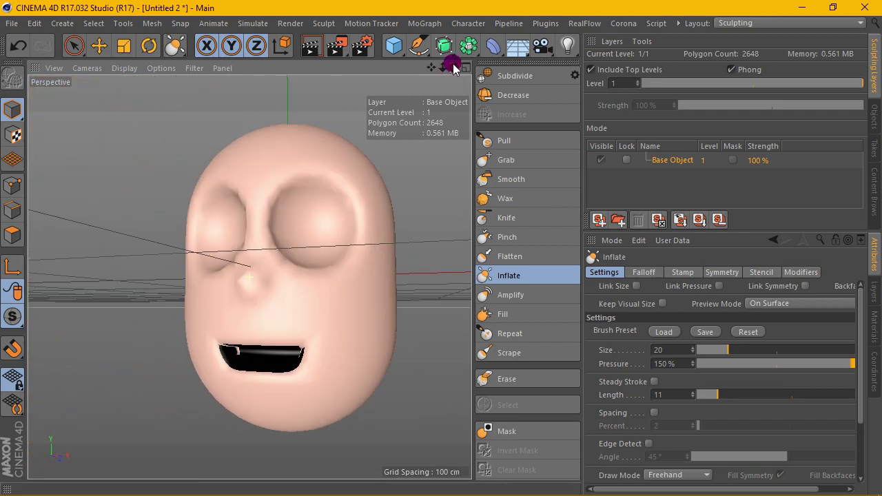
drag(453, 67, 457, 67)
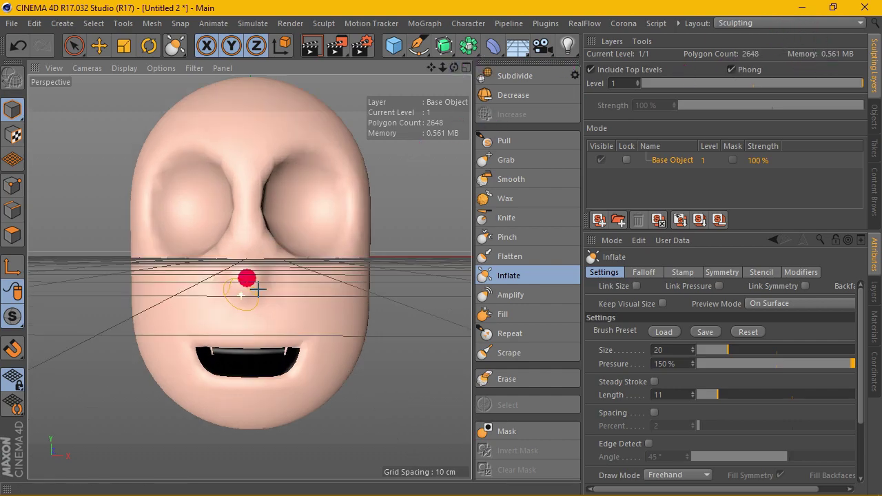
scroll(246, 278, up, 5)
drag(455, 74, 453, 72)
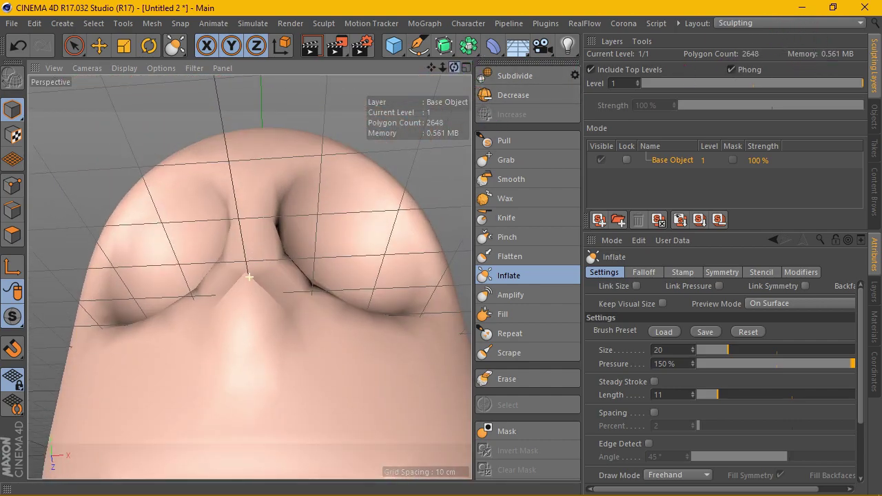
Restore shading with wireframe, review the head, and scroll the brush attributes down
click(49, 67)
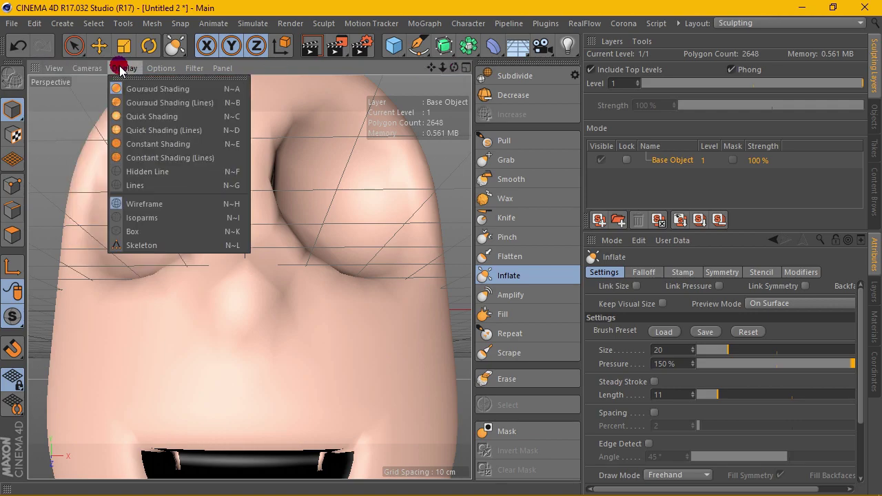
click(131, 90)
click(125, 68)
click(135, 99)
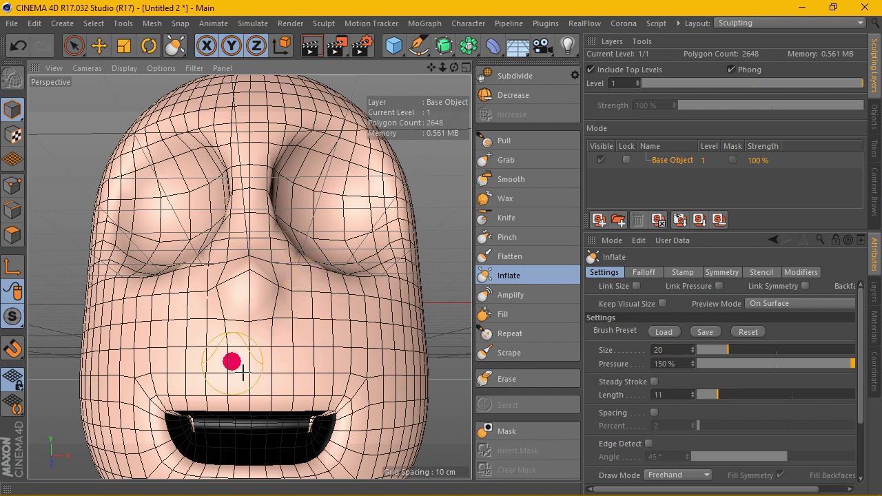
scroll(232, 361, up, 2)
drag(443, 69, 454, 67)
alt+drag(253, 276, 249, 277)
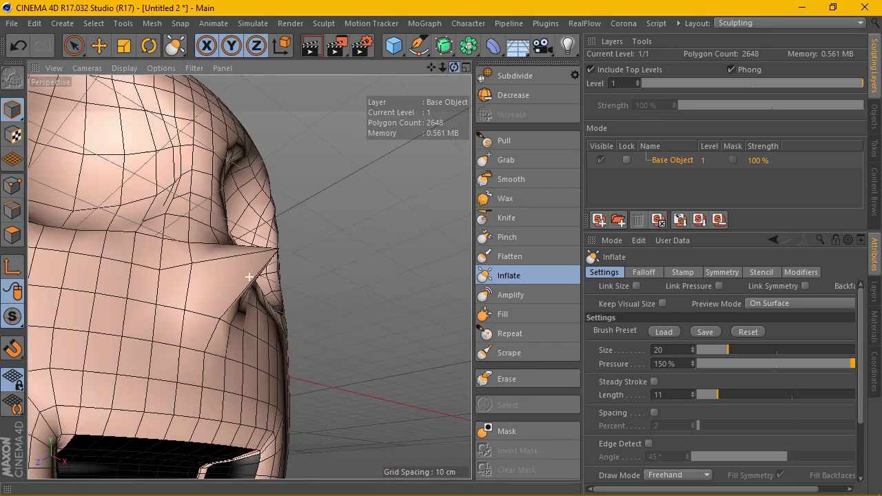
drag(454, 67, 454, 71)
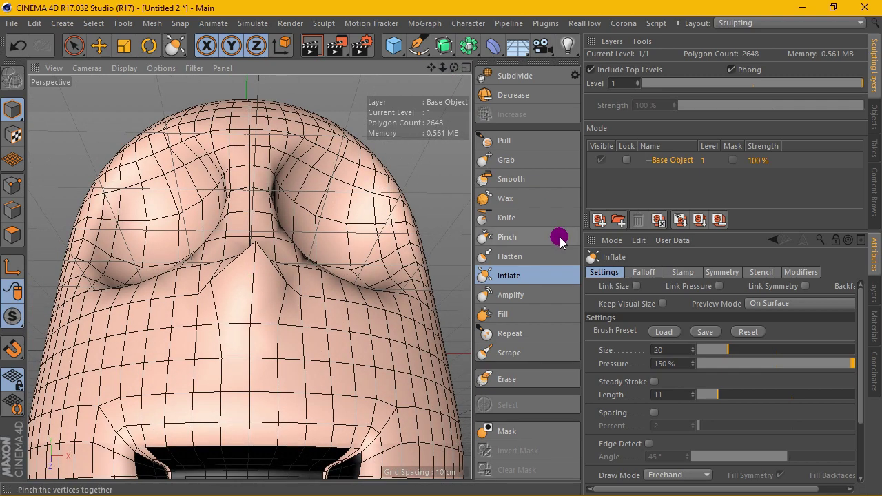
click(862, 301)
drag(862, 302, 863, 360)
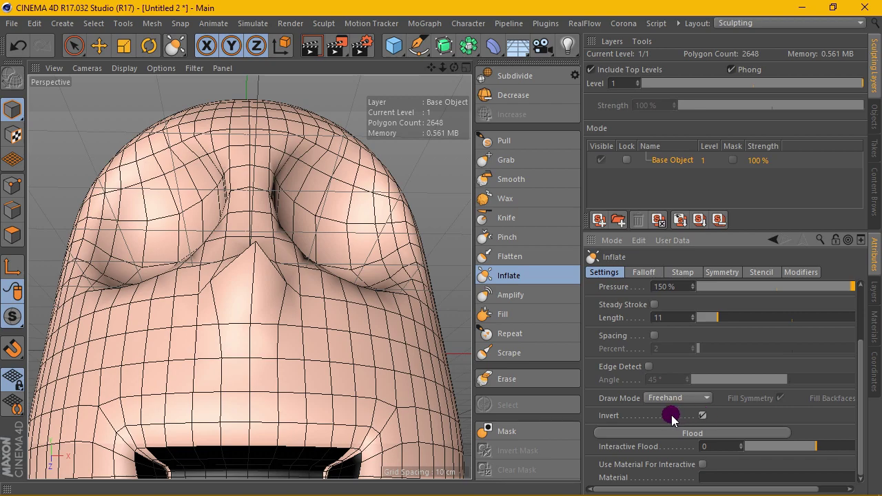
Undo the last sculpt stroke on the nose from a front view
drag(860, 389, 861, 325)
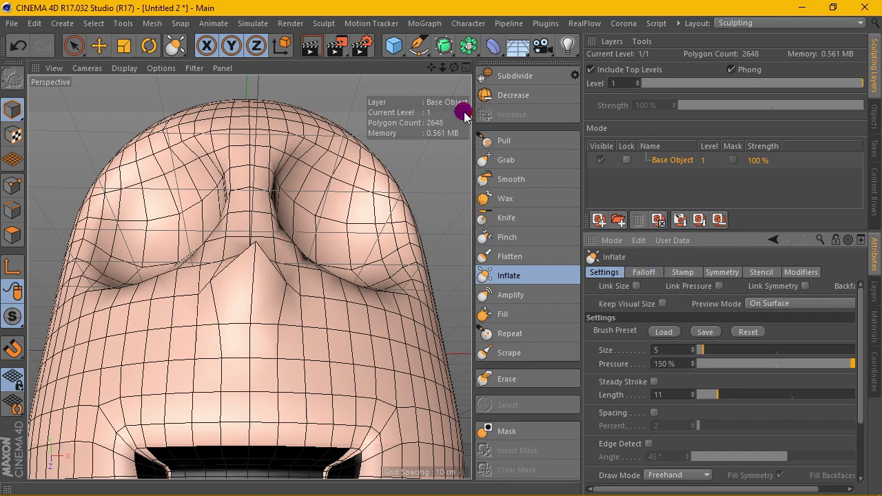
mouse_move(455, 67)
mouse_down()
mouse_move(437, 65)
mouse_move(303, 165)
mouse_up()
scroll(286, 242, up, 2)
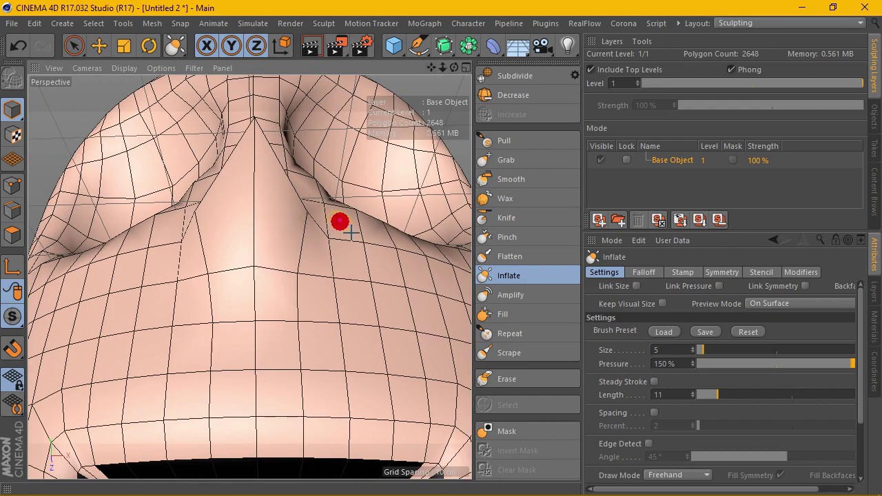
key(ctrl+z)
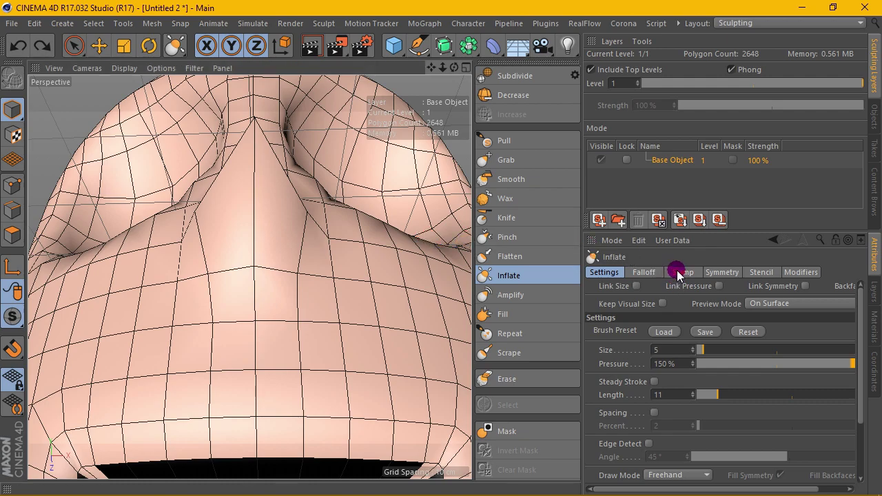
Review the size-5, 150% Inflate brush's Stamp, Symmetry and Falloff settings near the nose
click(678, 274)
click(720, 274)
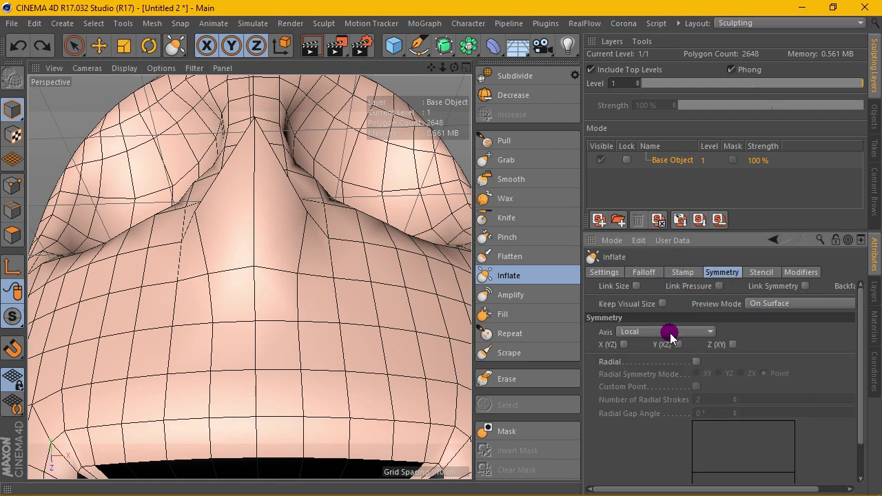
click(640, 273)
click(619, 274)
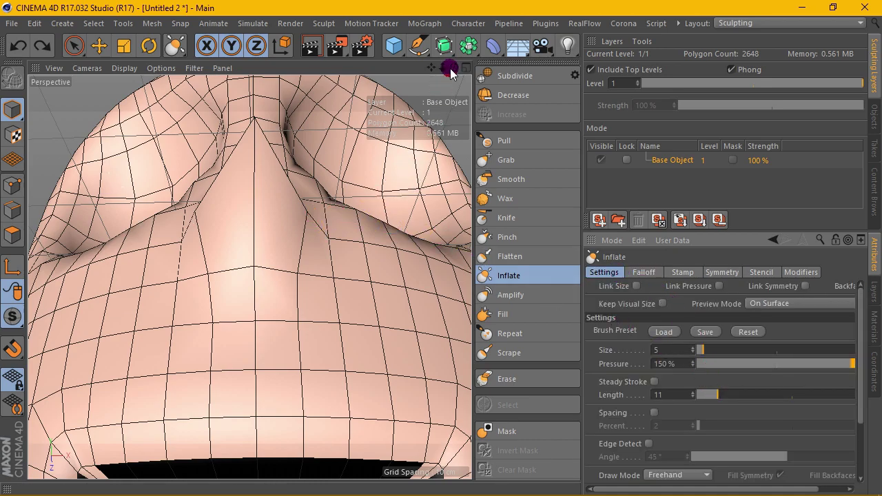
drag(450, 72, 392, 119)
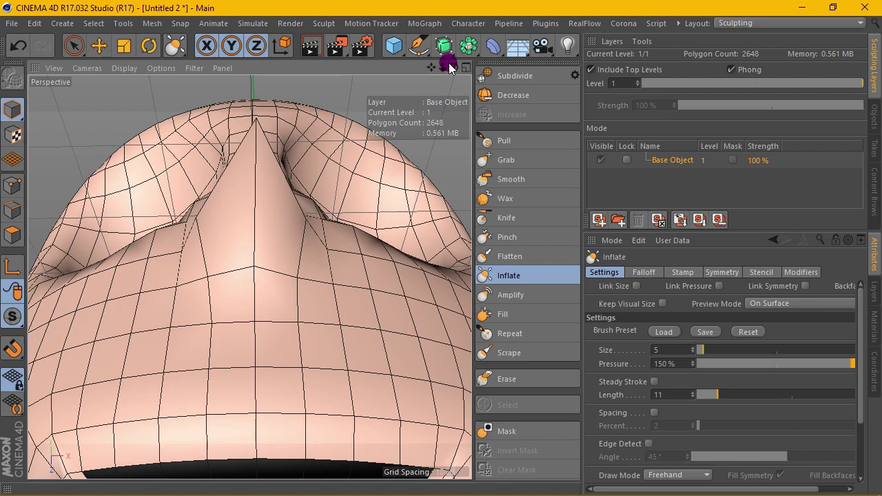
mouse_move(449, 67)
mouse_down()
mouse_move(249, 277)
mouse_move(750, 9)
mouse_up()
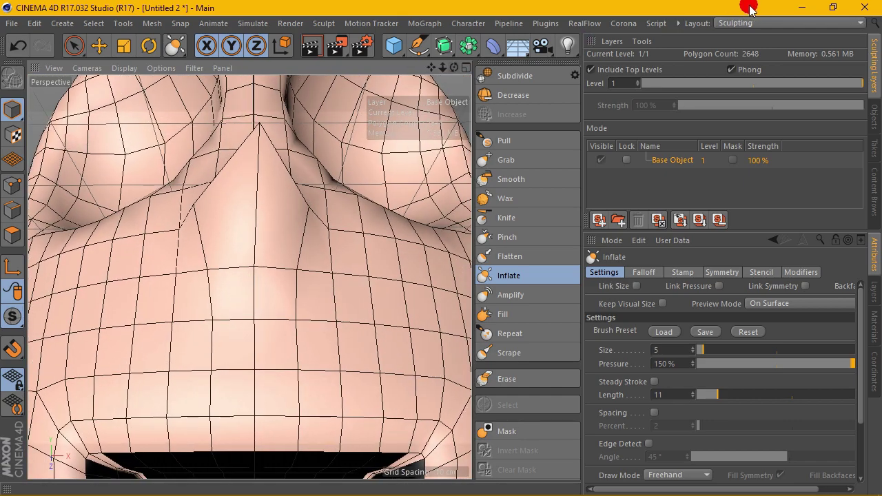
Switch to the Startup layout and turn the head to face the camera
click(769, 25)
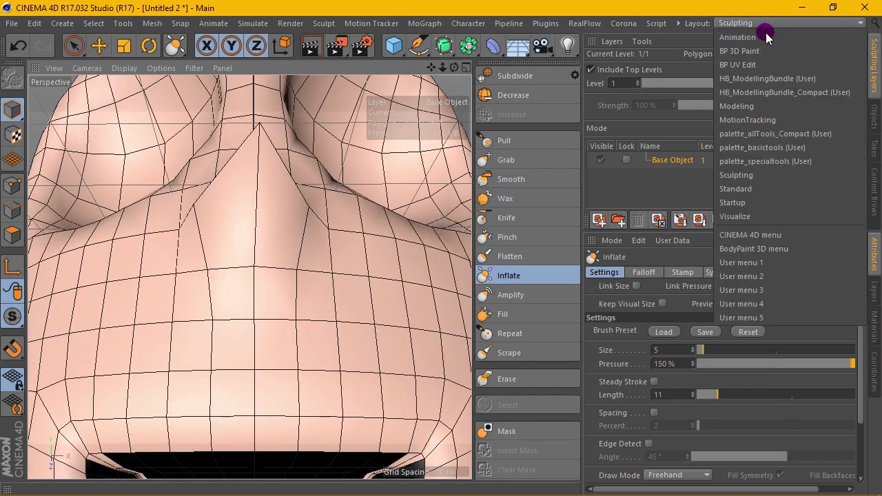
click(747, 204)
scroll(220, 216, down, 5)
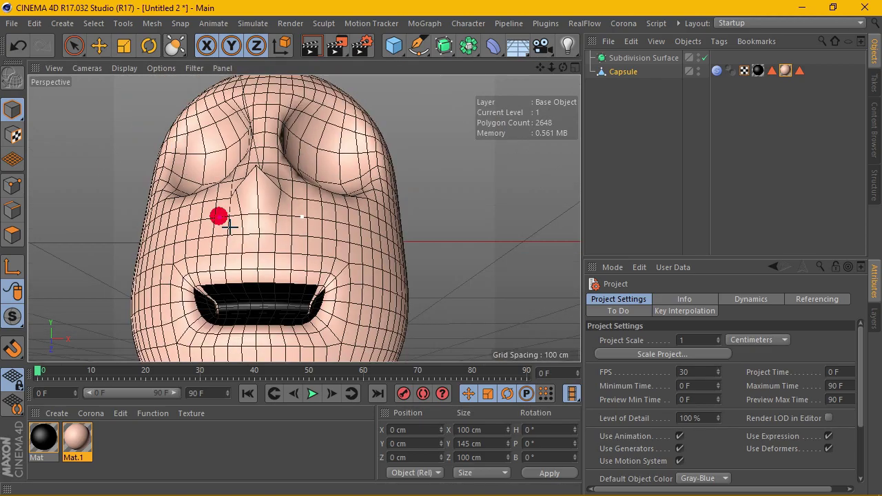
scroll(221, 216, down, 5)
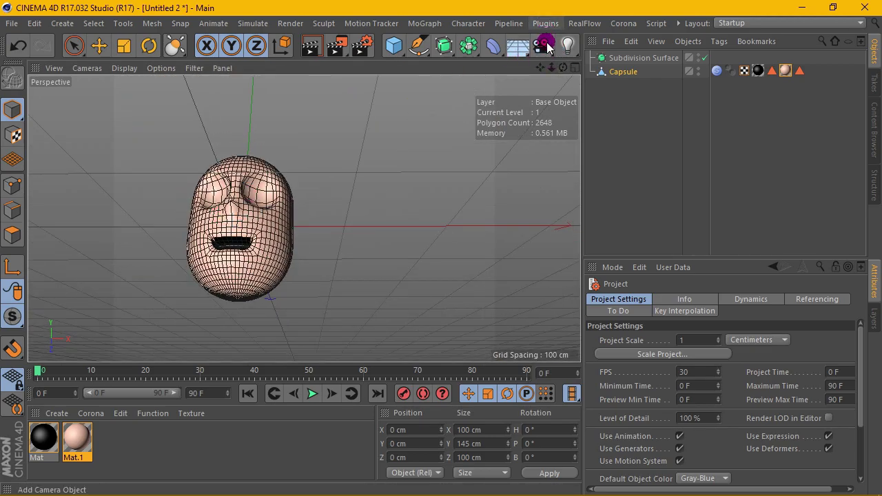
drag(560, 69, 301, 217)
scroll(223, 187, up, 5)
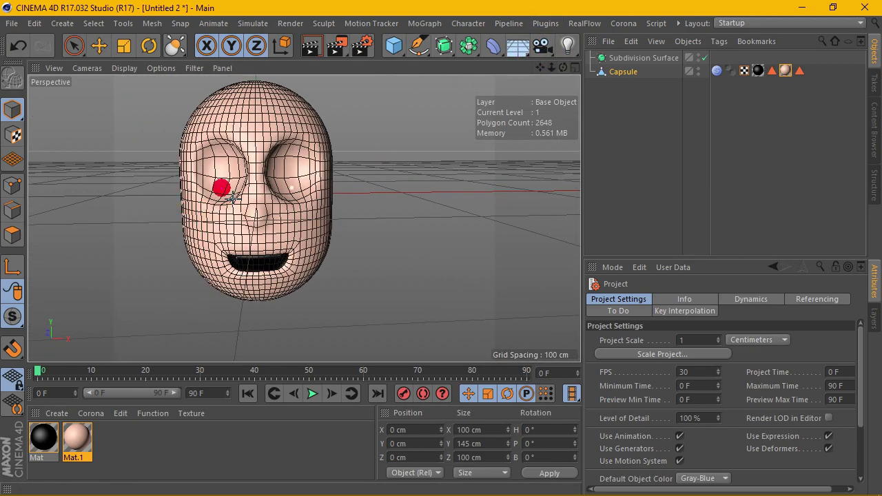
scroll(233, 199, up, 2)
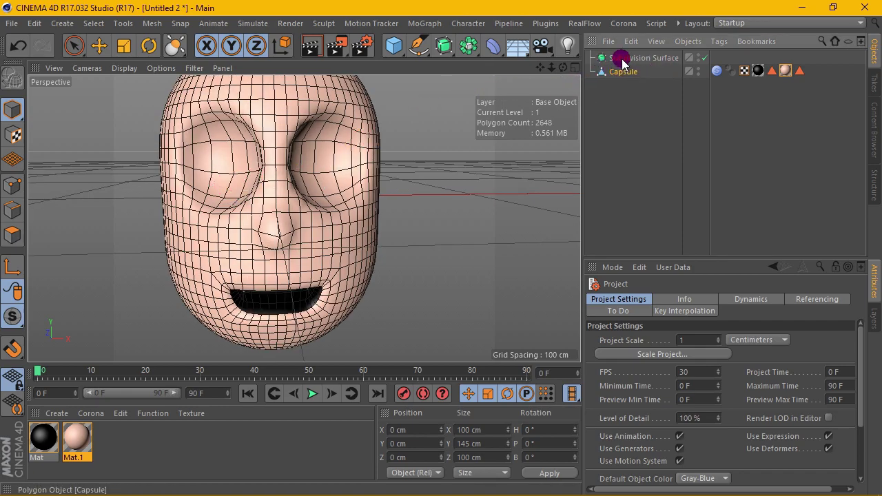
Put the Capsule under Subdivision Surface and display it with Gouraud Shading
drag(623, 72, 622, 61)
scroll(197, 191, down, 3)
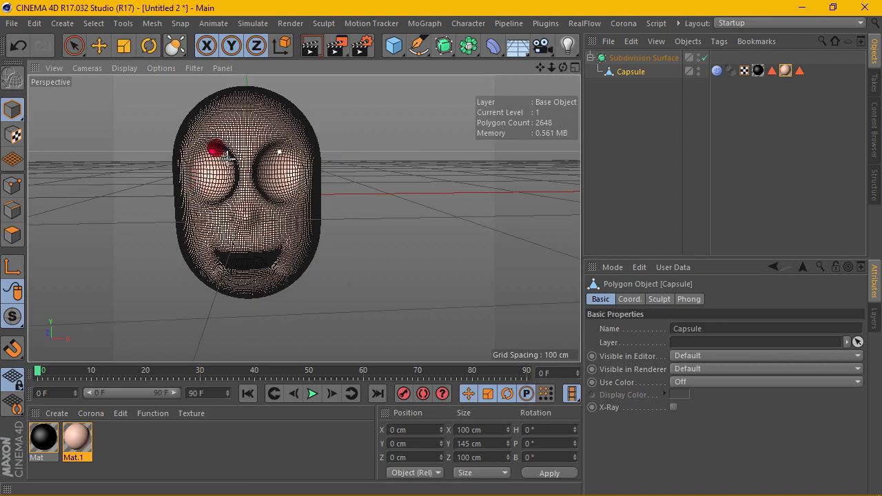
click(99, 46)
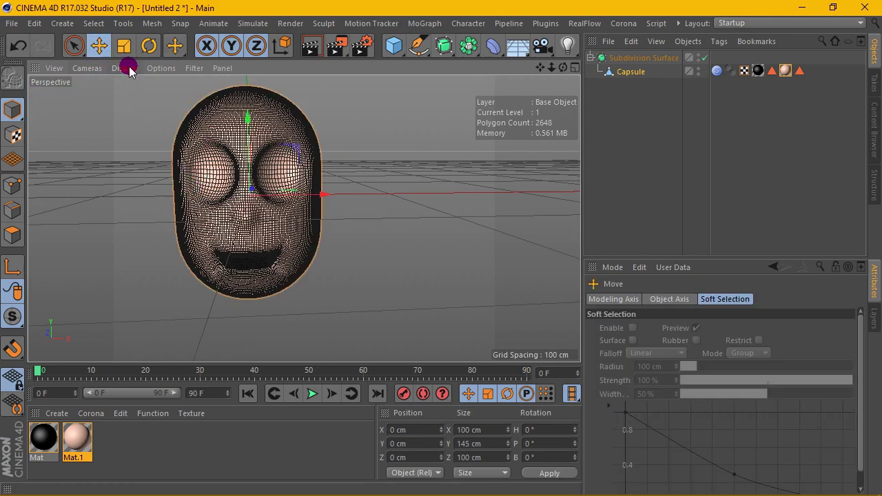
click(125, 68)
click(132, 89)
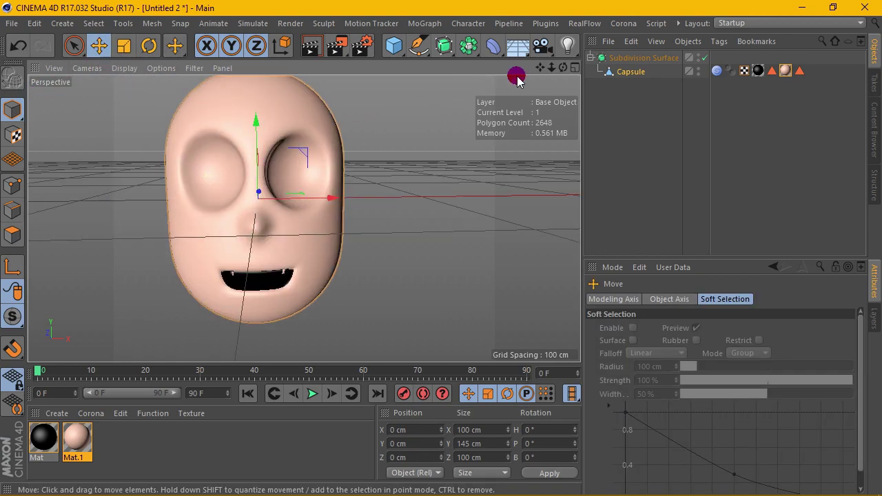
Render a frontal preview of the head, then select the Capsule in polygon mode
mouse_move(563, 66)
mouse_down()
mouse_move(304, 218)
mouse_move(233, 219)
mouse_move(272, 207)
mouse_up()
scroll(234, 218, up, 5)
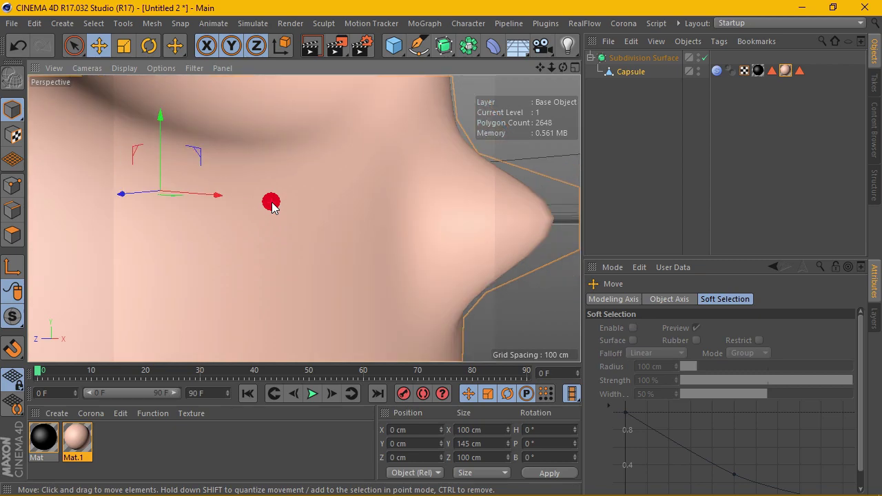
scroll(272, 207, down, 5)
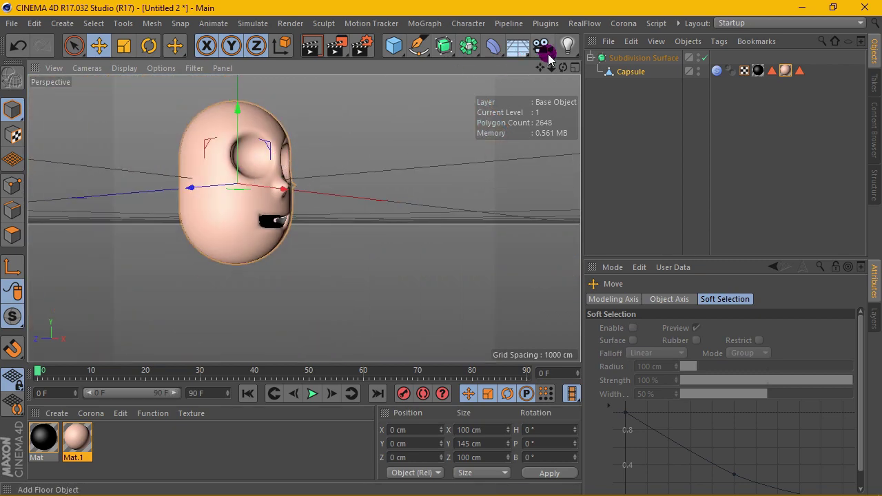
drag(339, 130, 279, 153)
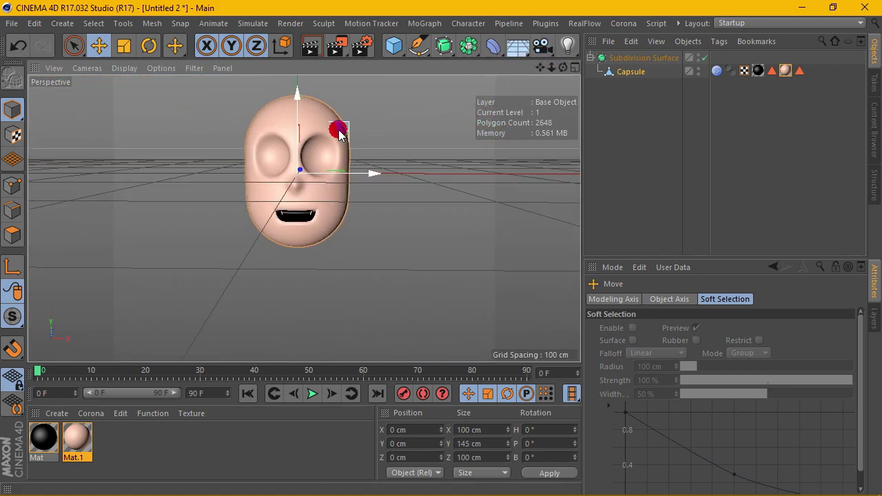
scroll(279, 153, up, 3)
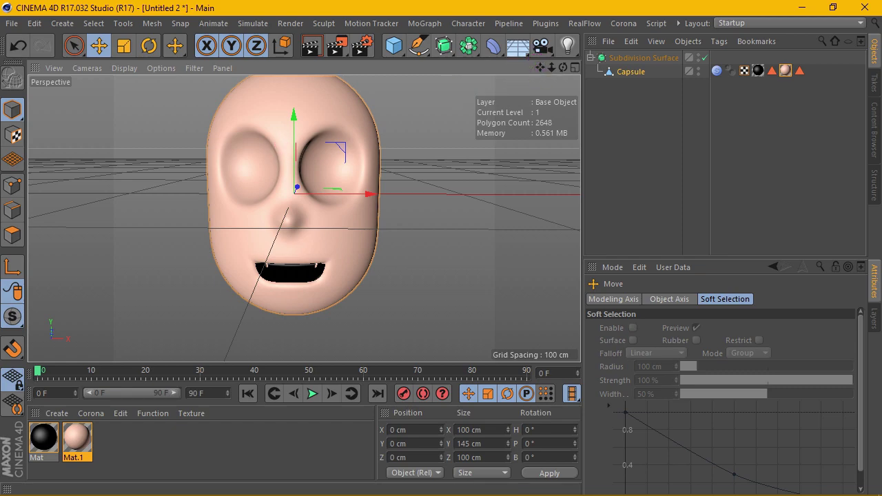
mouse_move(303, 173)
alt+mouse_down()
mouse_move(303, 218)
mouse_move(296, 213)
alt+mouse_up()
alt+right_drag(307, 210, 307, 243)
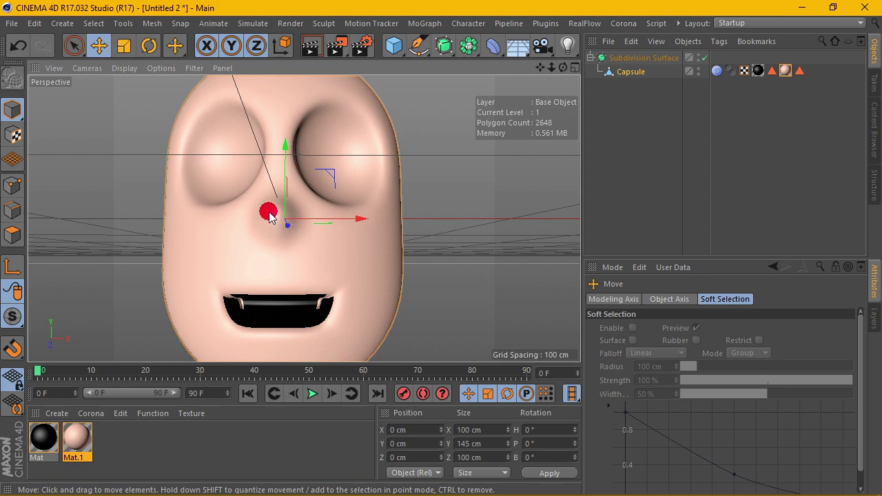
click(306, 56)
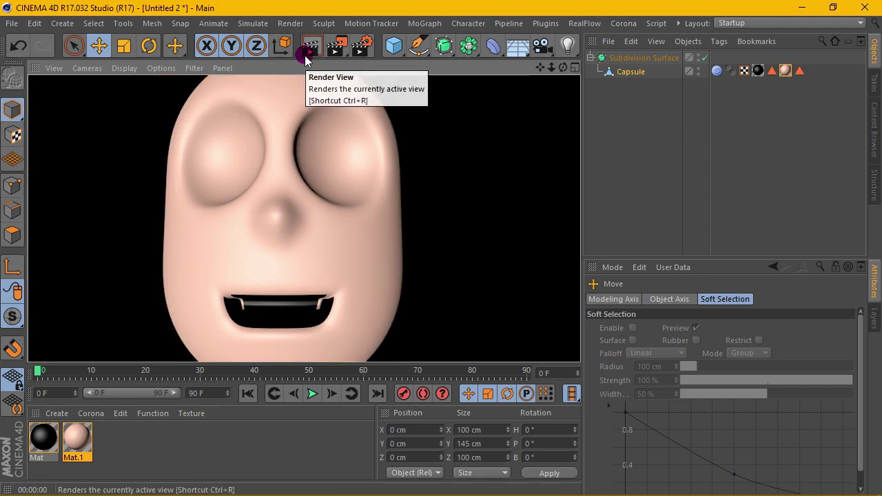
click(627, 74)
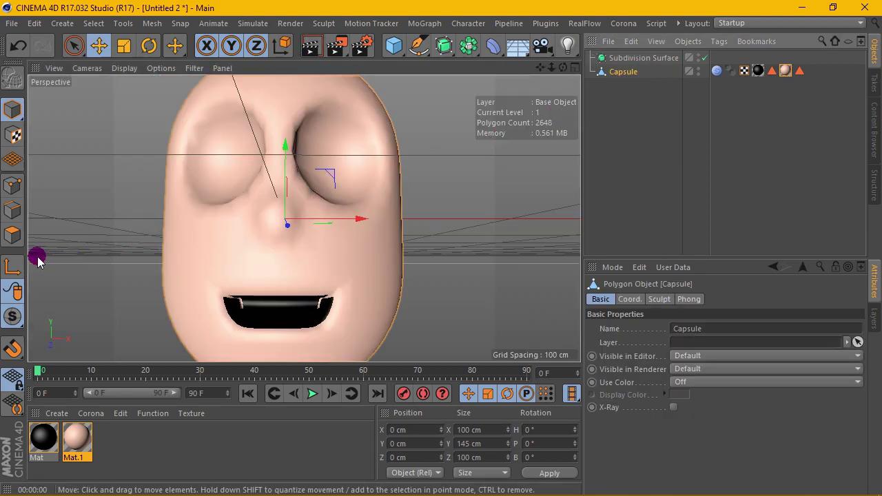
click(13, 235)
Deselect the polygons, regroup the Capsule with Subdivision Surface, and reselect the Capsule mesh
mouse_move(262, 310)
alt+right_down()
mouse_move(200, 290)
mouse_move(223, 242)
alt+right_up()
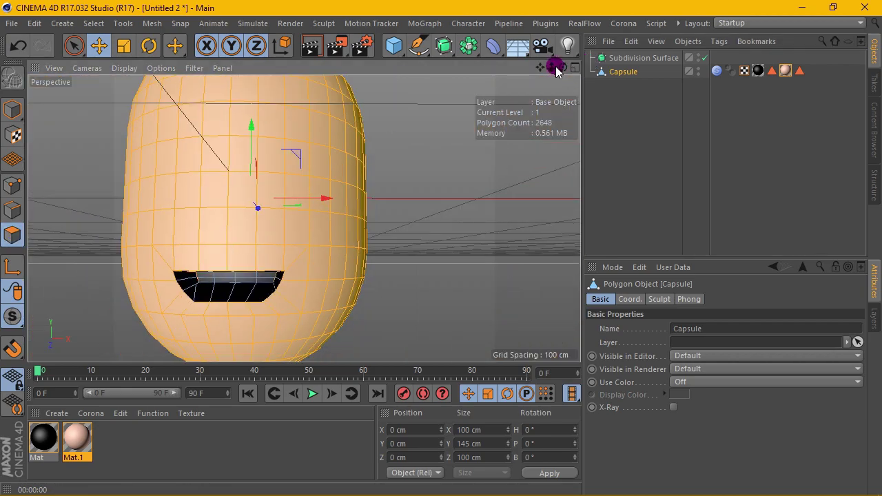
drag(557, 68, 567, 66)
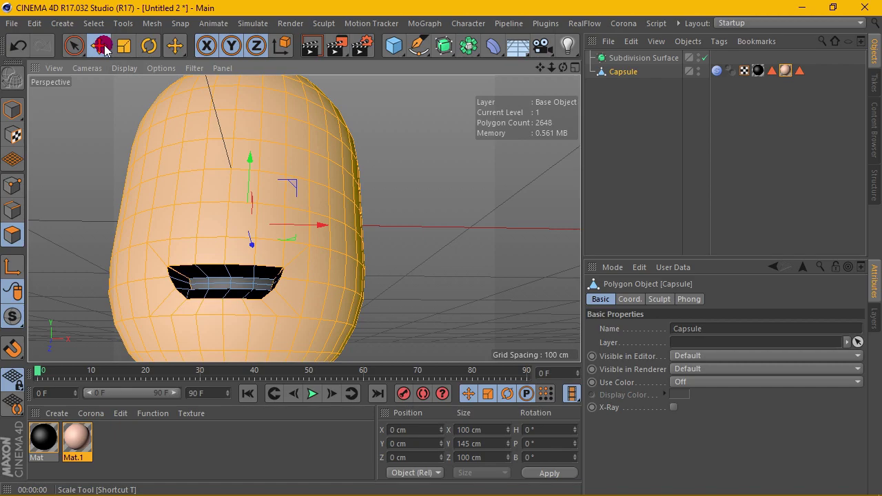
click(100, 46)
click(428, 186)
mouse_move(173, 269)
alt+right_down()
mouse_move(213, 282)
mouse_move(150, 270)
mouse_move(581, 94)
alt+right_up()
drag(624, 72, 622, 61)
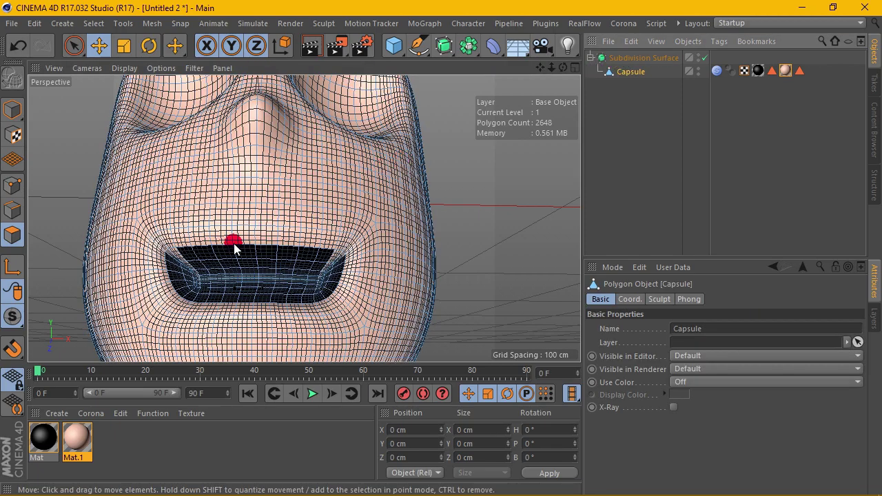
mouse_move(236, 246)
alt+right_down()
mouse_move(173, 255)
mouse_move(152, 226)
alt+right_up()
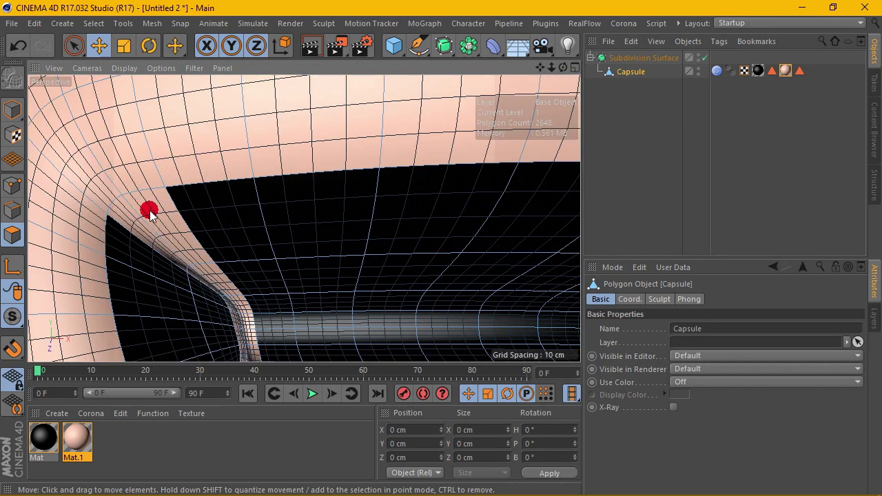
click(628, 76)
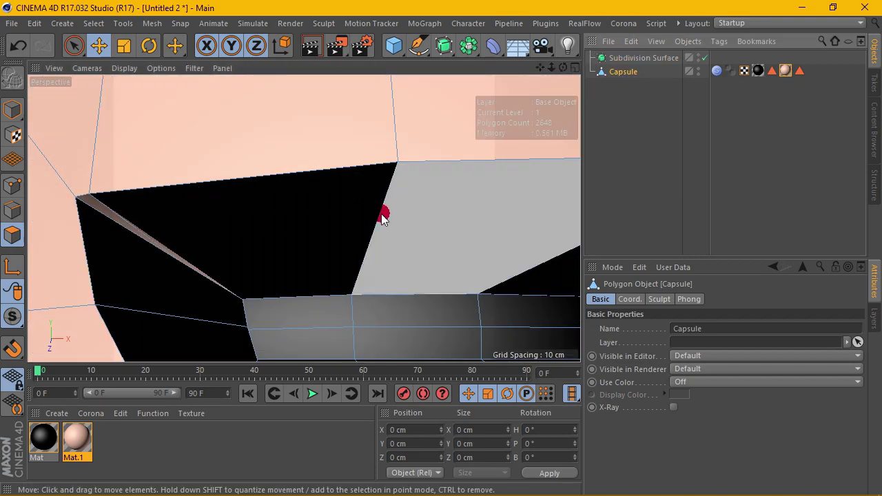
Zoom and orbit around the mouth opening to expose its corner edges
alt+right_drag(384, 213, 412, 214)
scroll(306, 220, down, 3)
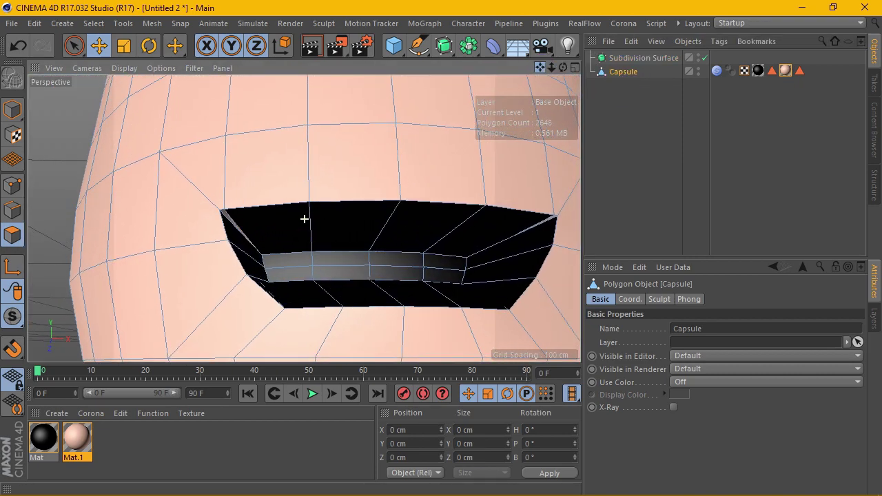
scroll(264, 210, up, 3)
scroll(237, 230, up, 3)
scroll(223, 237, up, 2)
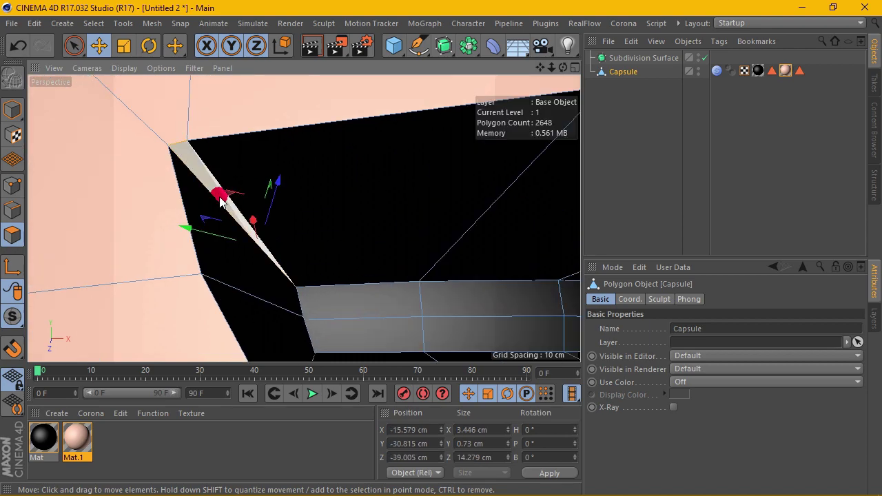
alt+drag(220, 199, 304, 219)
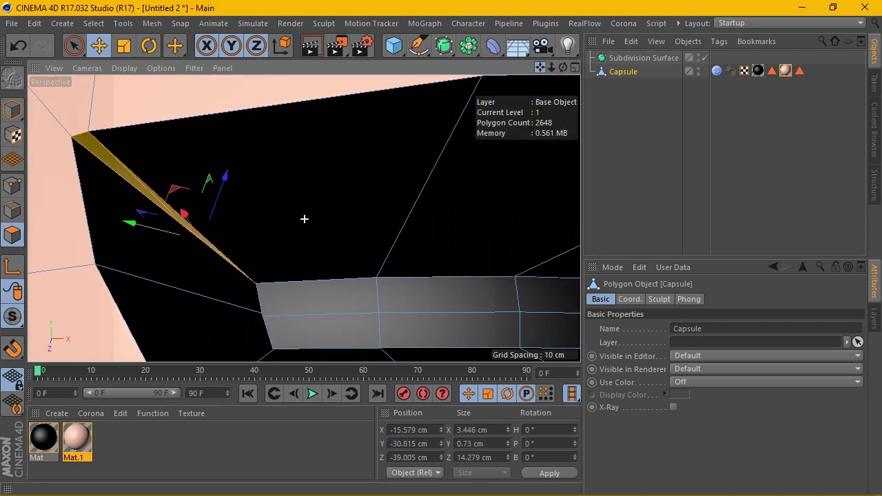
scroll(304, 219, down, 3)
scroll(412, 161, down, 3)
scroll(404, 181, down, 3)
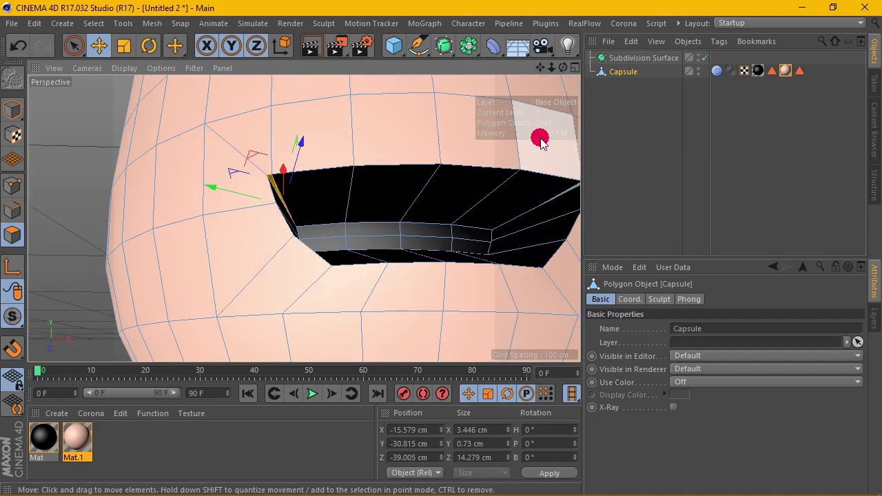
mouse_move(542, 66)
mouse_down()
mouse_move(563, 72)
mouse_move(556, 68)
mouse_move(483, 195)
mouse_up()
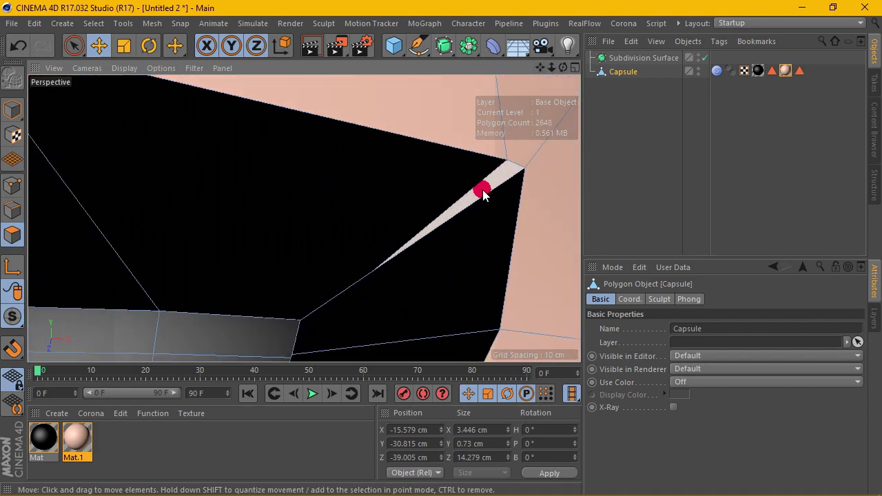
scroll(487, 192, down, 3)
scroll(487, 192, down, 3)
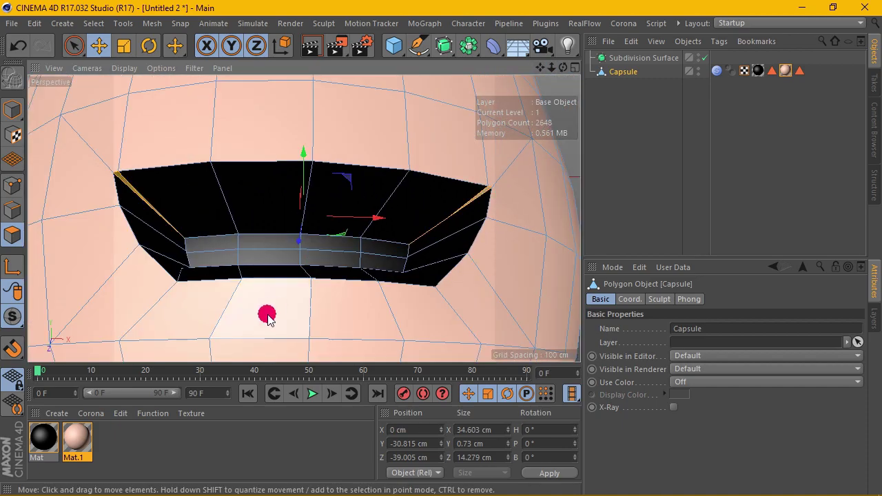
Apply the black material Mat to the mouth's Polygon Selection.3 through a texture tag
click(78, 442)
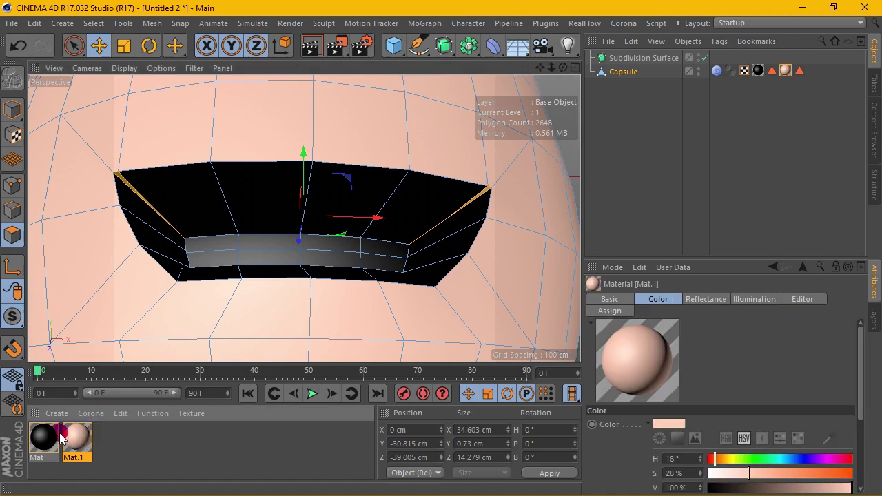
click(61, 438)
click(153, 417)
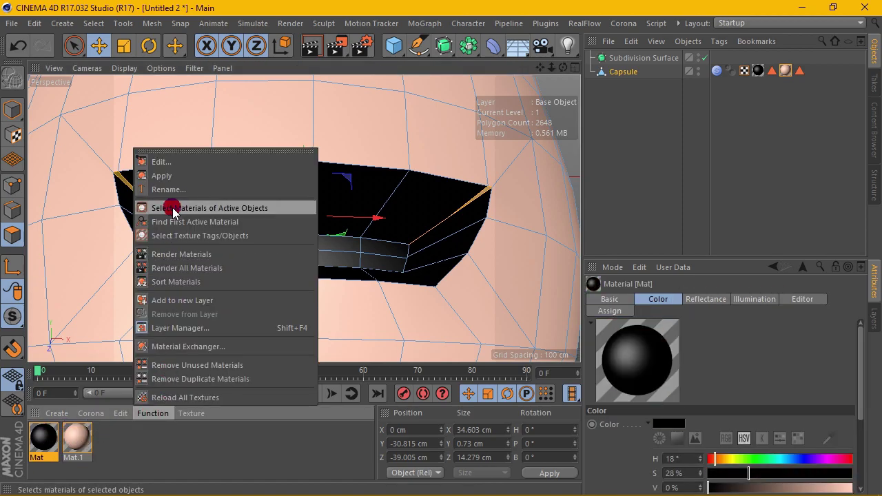
click(167, 204)
click(188, 173)
scroll(328, 217, down, 3)
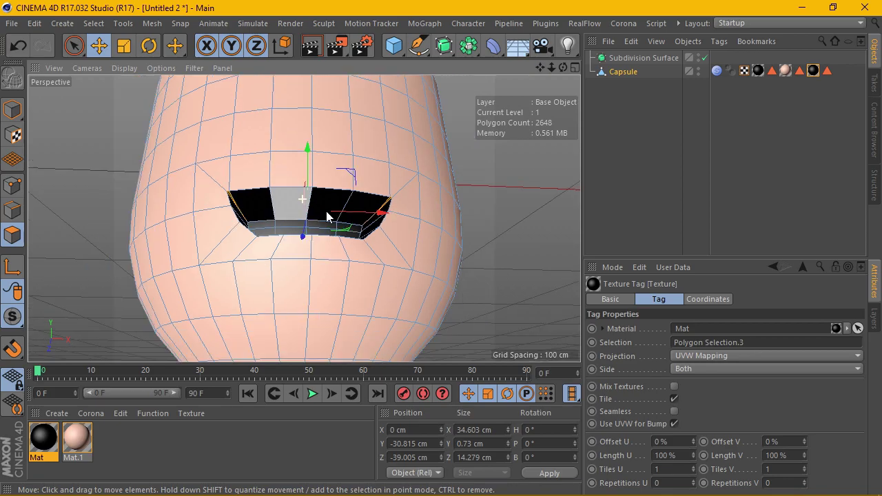
Select the capsule head and orbit to inspect the mouth interior
click(615, 70)
scroll(502, 117, down, 5)
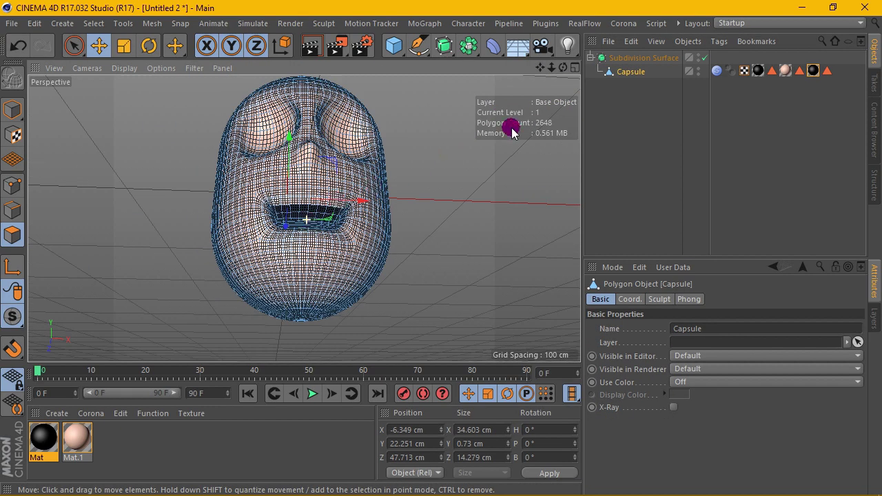
drag(563, 68, 434, 138)
scroll(325, 219, up, 2)
scroll(325, 219, up, 3)
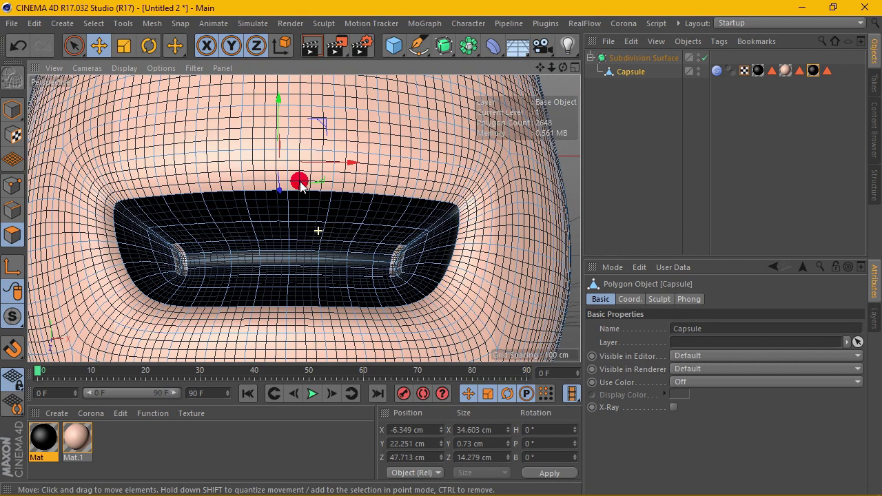
scroll(255, 251, up, 3)
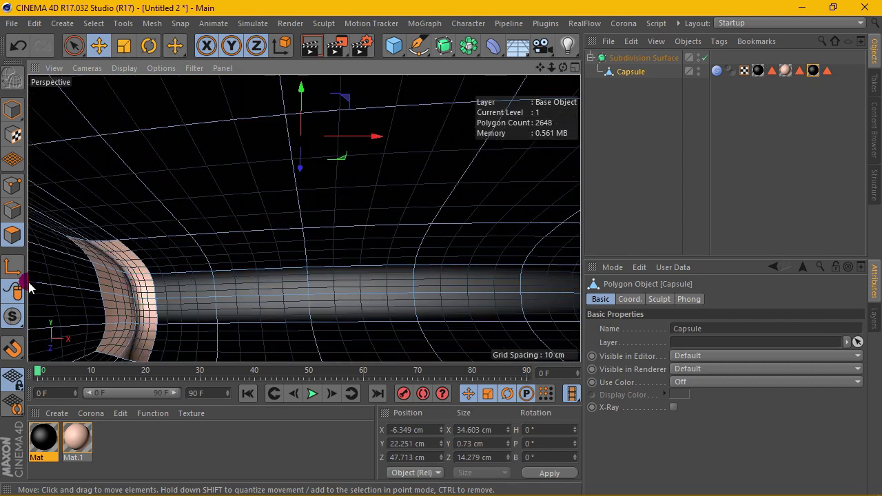
scroll(218, 193, down, 2)
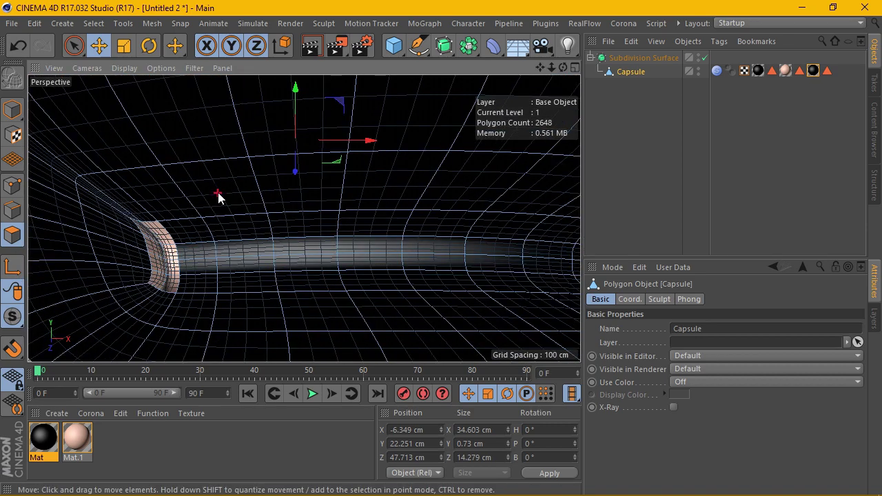
click(631, 86)
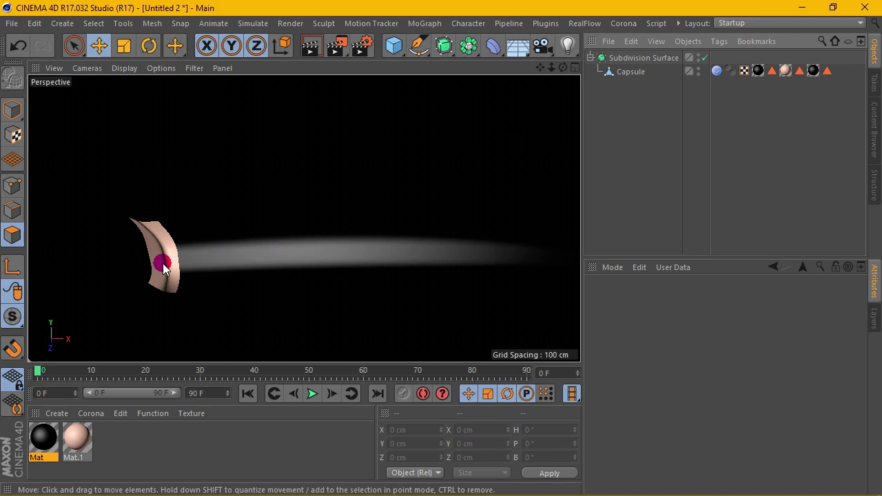
click(624, 72)
Put the Capsule back under the Subdivision Surface so the head is smoothed
scroll(266, 246, up, 5)
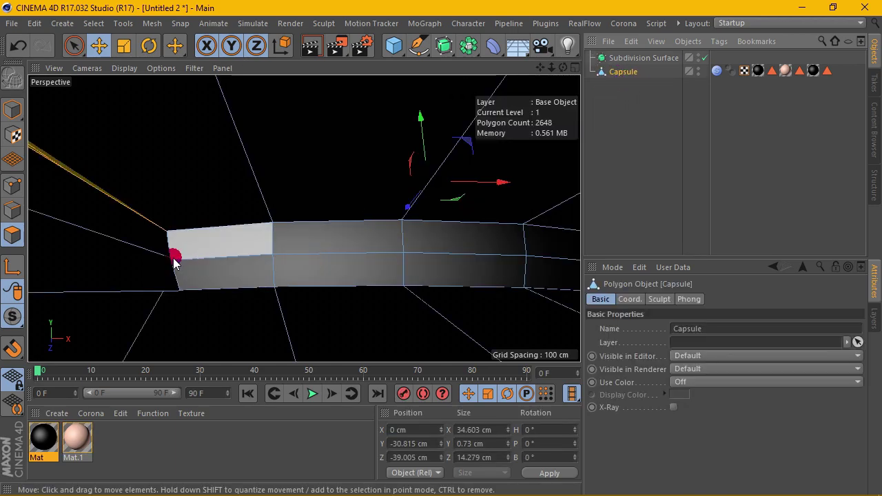
scroll(189, 258, up, 3)
scroll(189, 258, up, 2)
drag(537, 81, 557, 70)
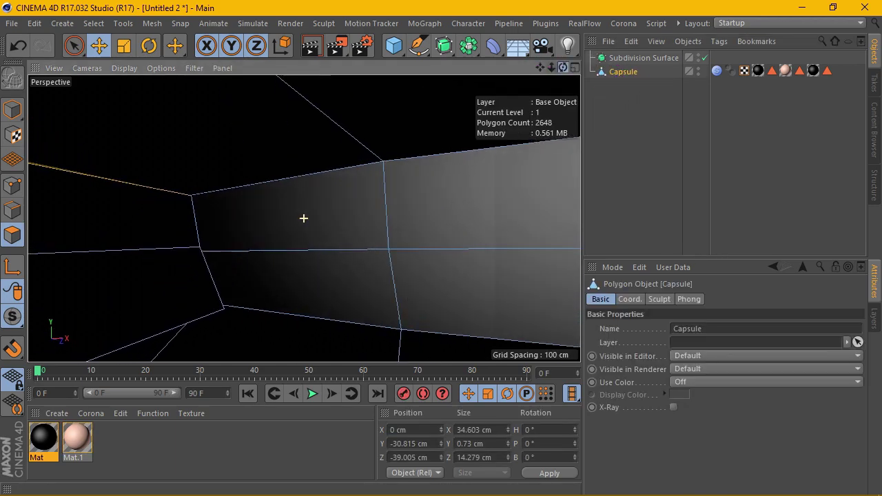
scroll(248, 196, down, 3)
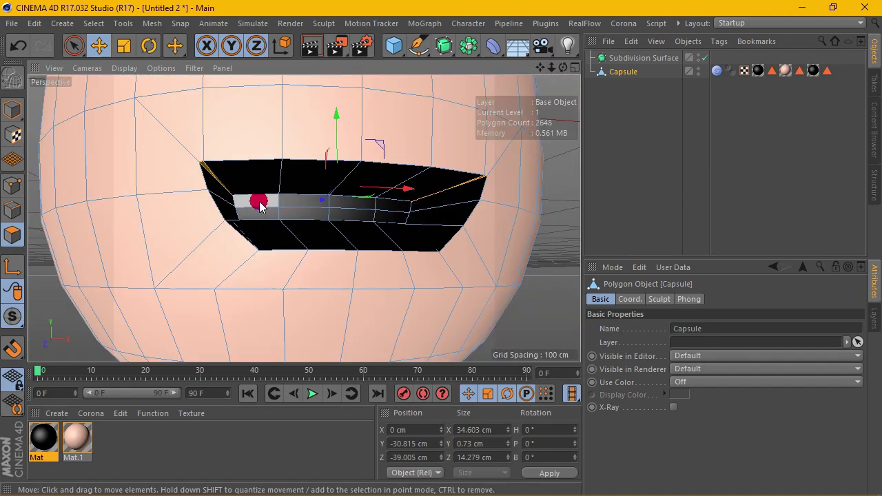
drag(615, 74, 624, 63)
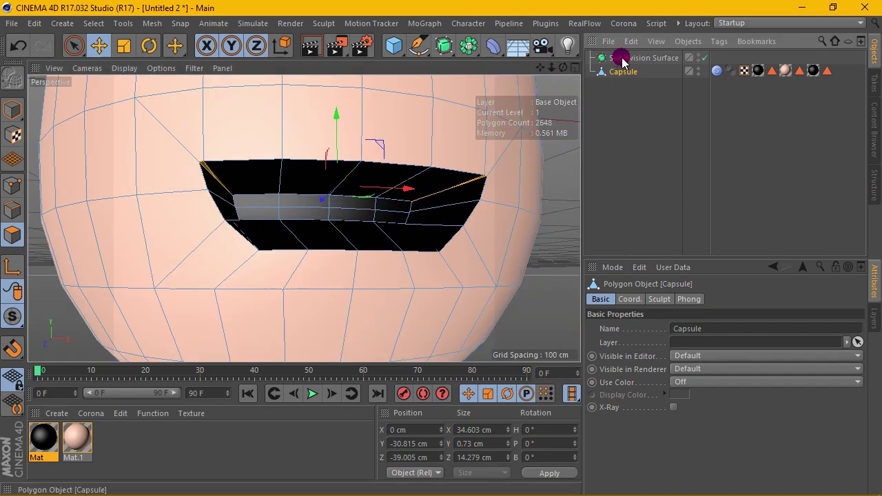
drag(515, 133, 448, 219)
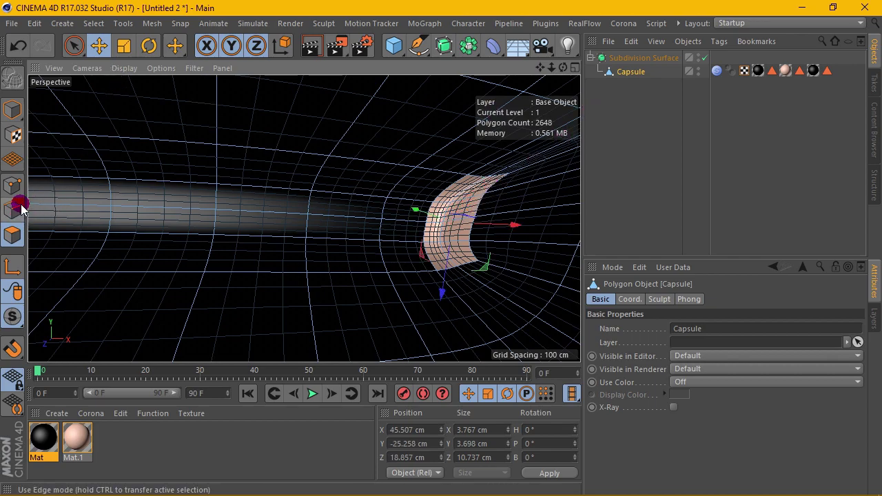
Bake the smoothed Capsule into a new object with Current State to Object
click(620, 72)
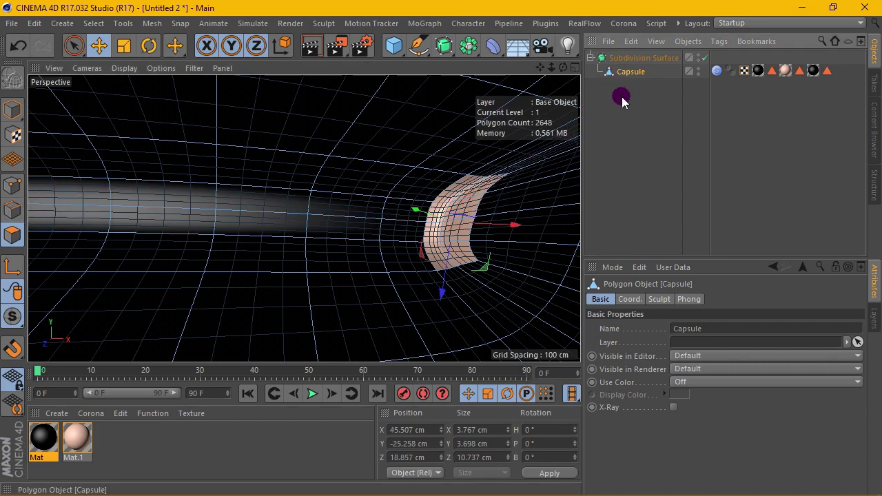
key(s)
click(625, 72)
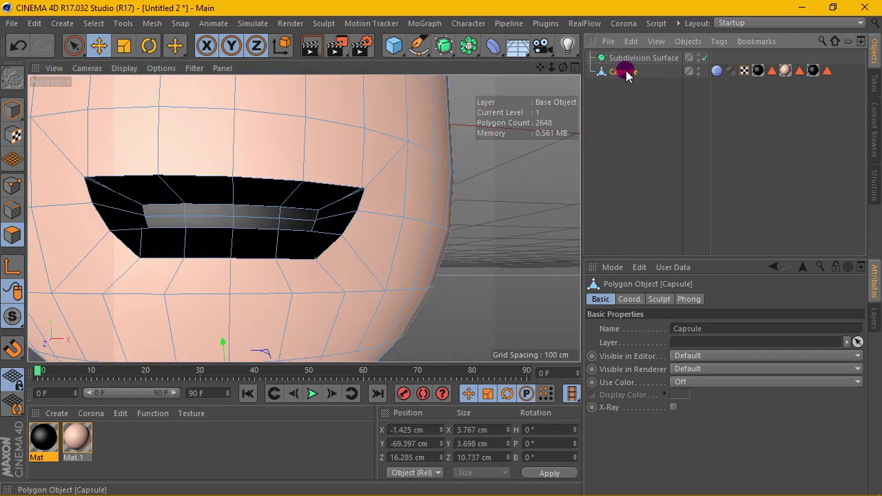
click(688, 42)
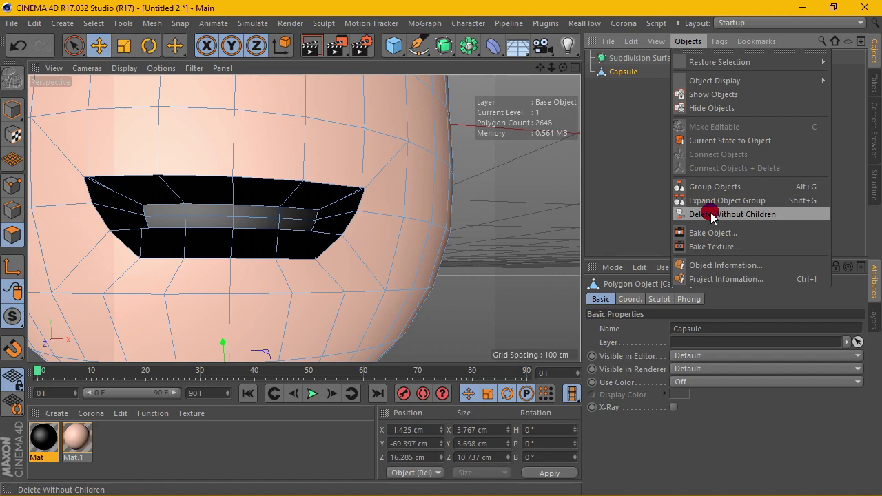
click(741, 142)
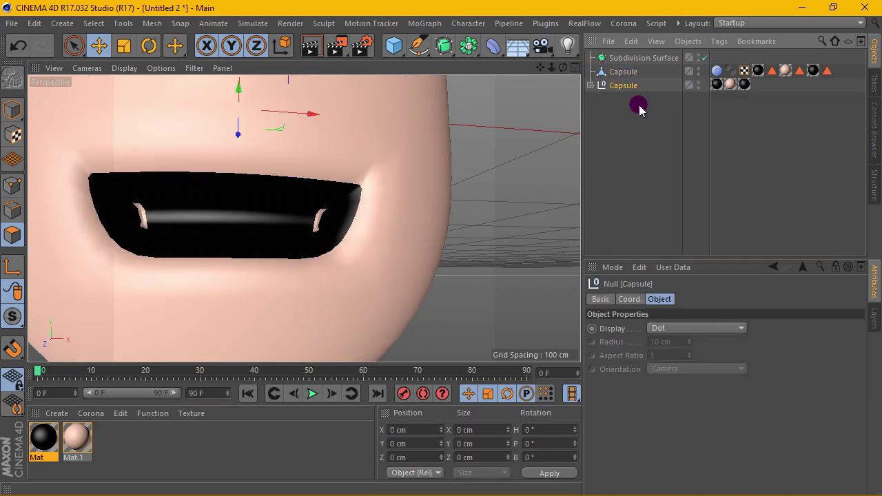
Move the baked capsule out, hide the original, and delete the wrapper null without its child
drag(627, 106, 627, 103)
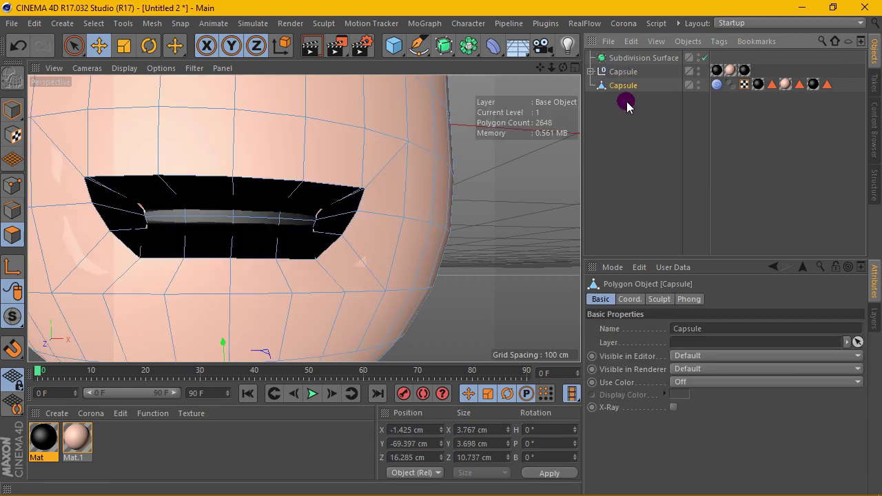
click(697, 85)
click(590, 71)
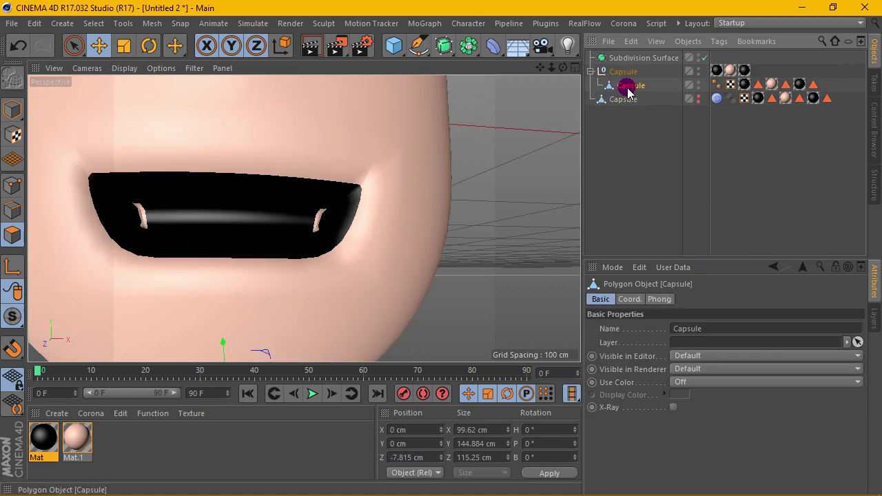
click(631, 85)
click(623, 71)
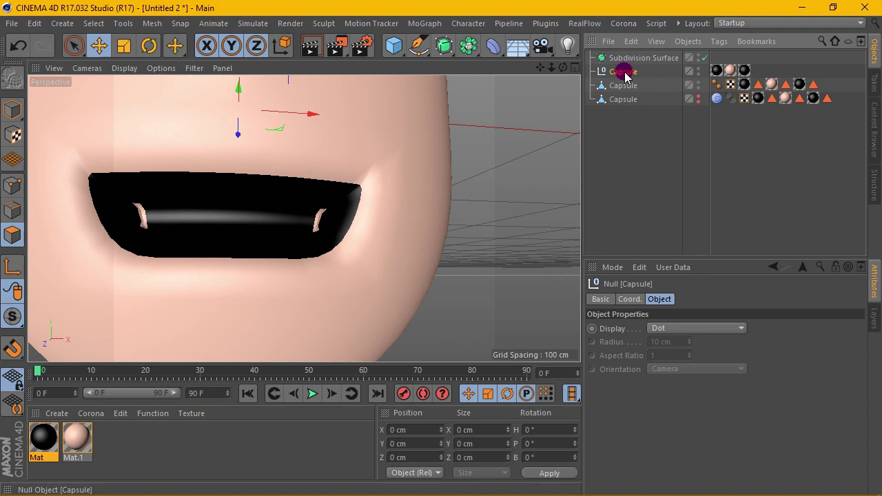
key(shift+g)
On the baked capsule, select the polygons of the mouth's inner strip
click(624, 71)
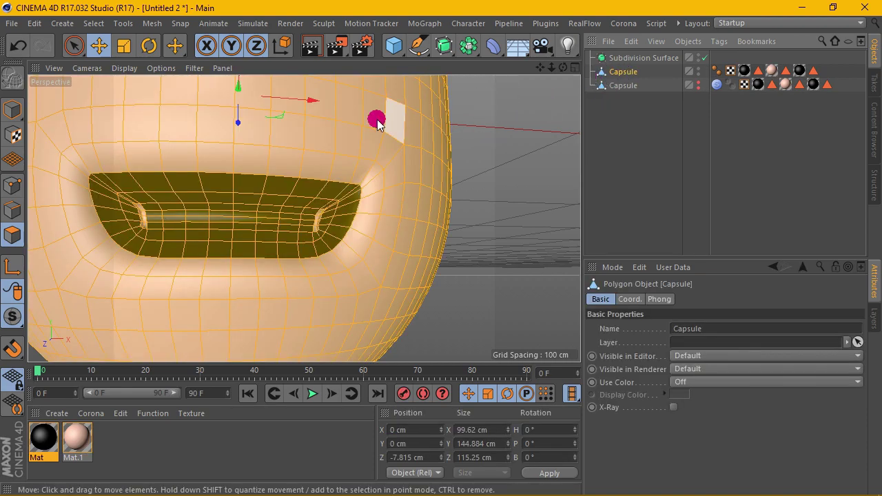
click(143, 157)
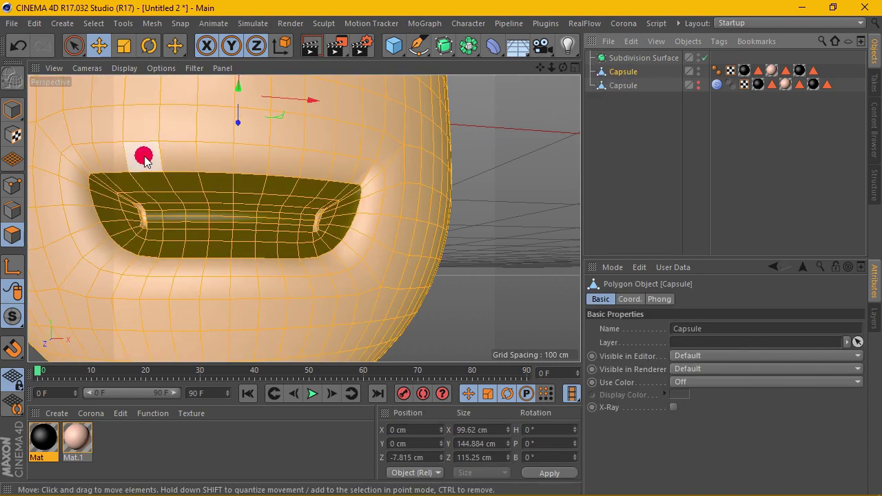
click(138, 217)
scroll(142, 211, up, 2)
scroll(144, 205, up, 3)
scroll(147, 201, up, 2)
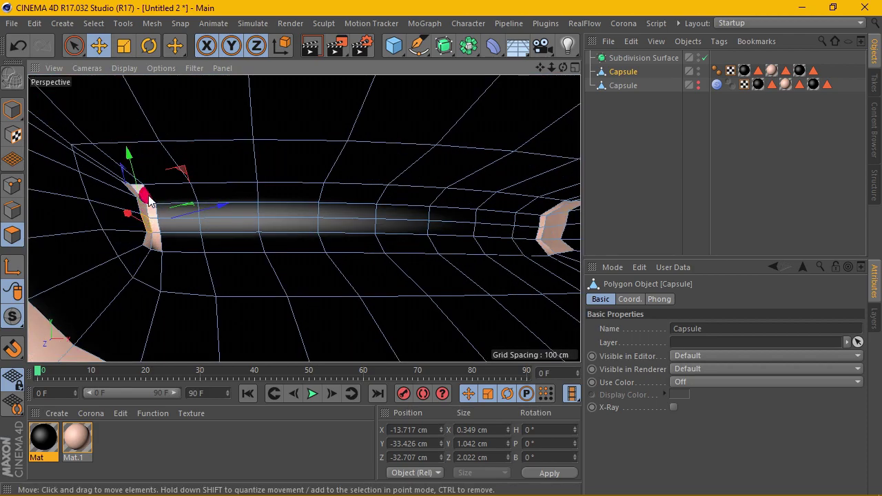
scroll(148, 200, up, 2)
scroll(159, 198, up, 1)
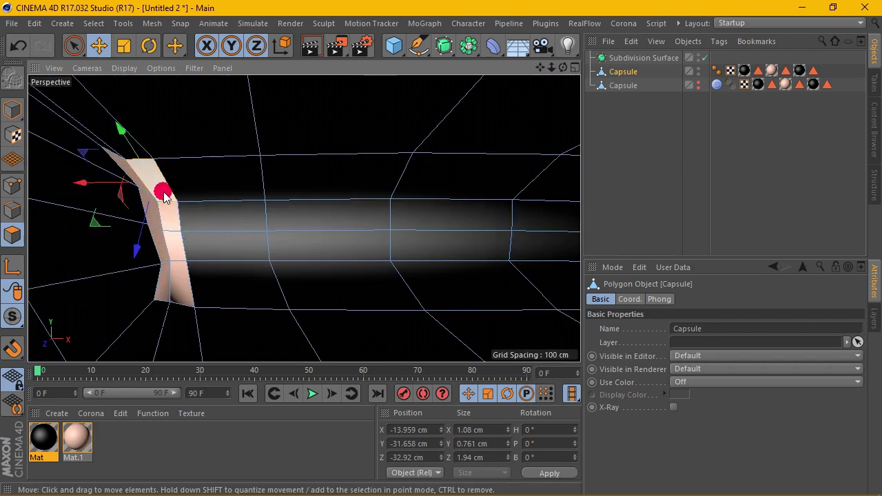
click(150, 203)
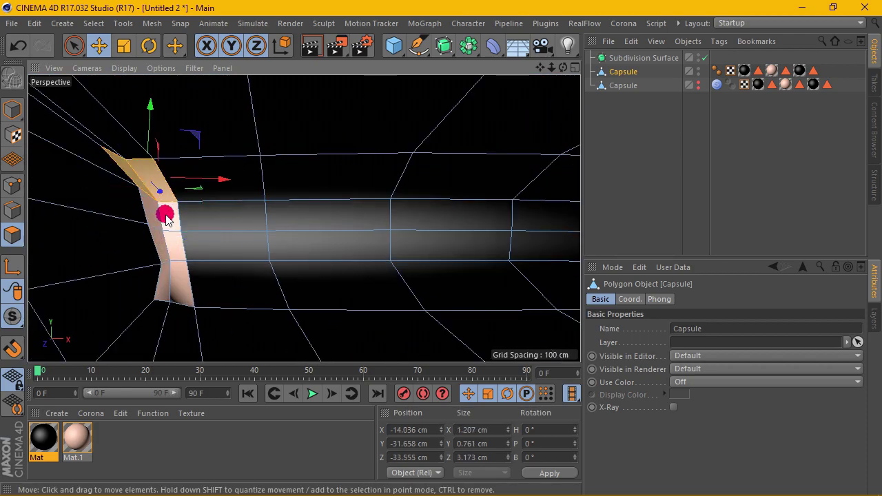
click(156, 217)
click(173, 251)
click(170, 274)
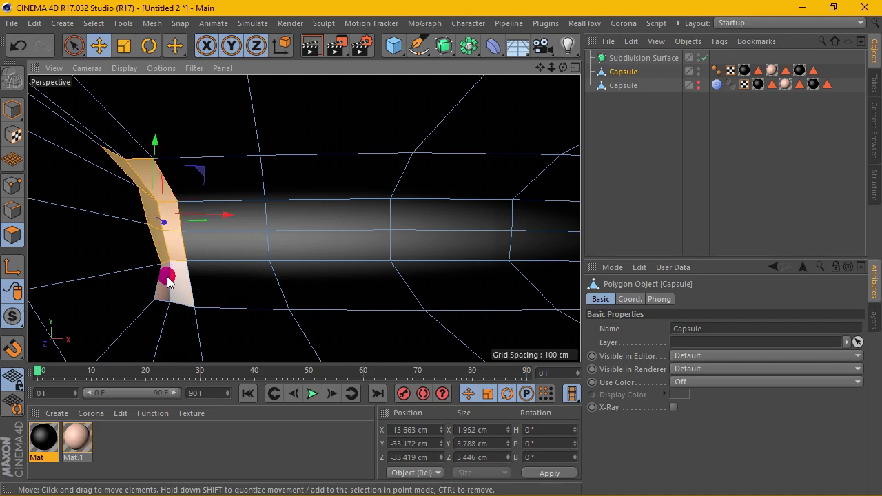
click(166, 251)
Add the lower and upper mouth strip polygons to the selection
scroll(165, 250, down, 2)
scroll(165, 251, down, 3)
scroll(479, 242, up, 3)
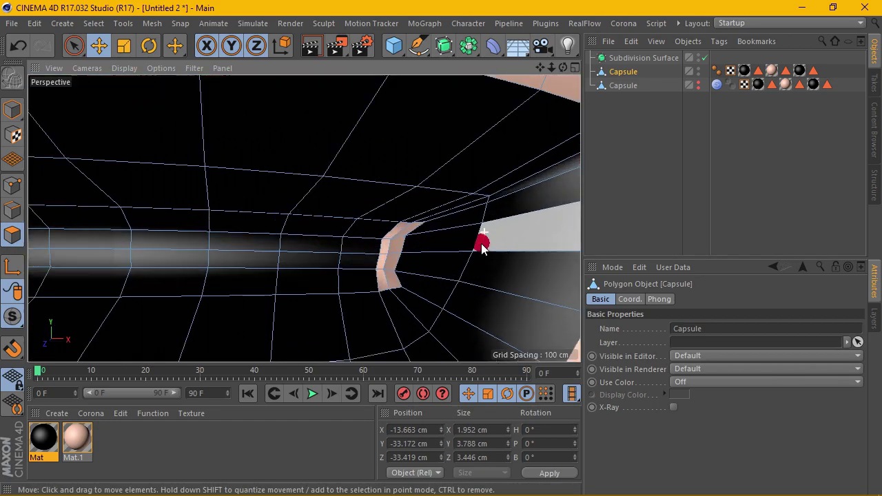
scroll(362, 272, up, 3)
click(386, 261)
shift+click(365, 258)
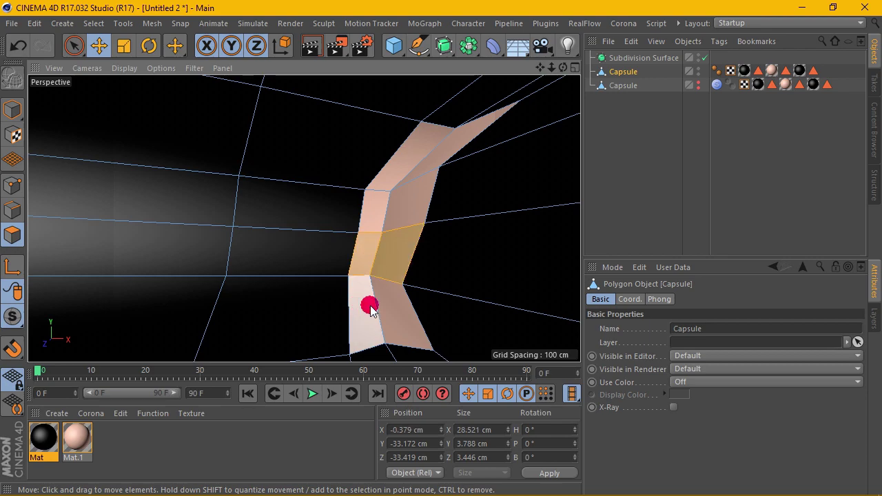
shift+click(365, 302)
shift+click(375, 292)
shift+click(373, 217)
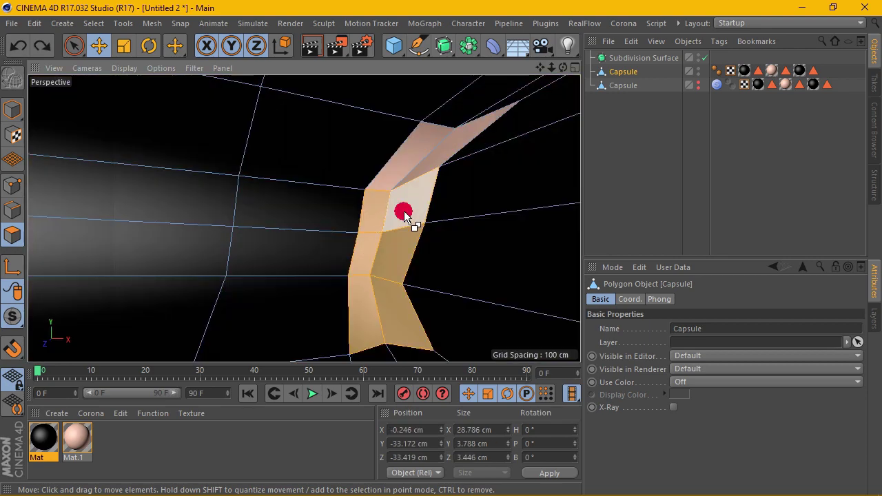
shift+click(405, 214)
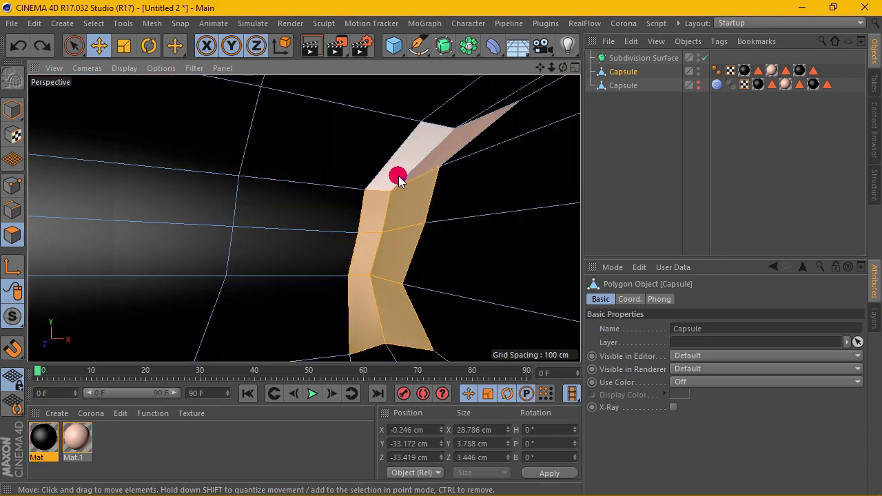
shift+click(398, 178)
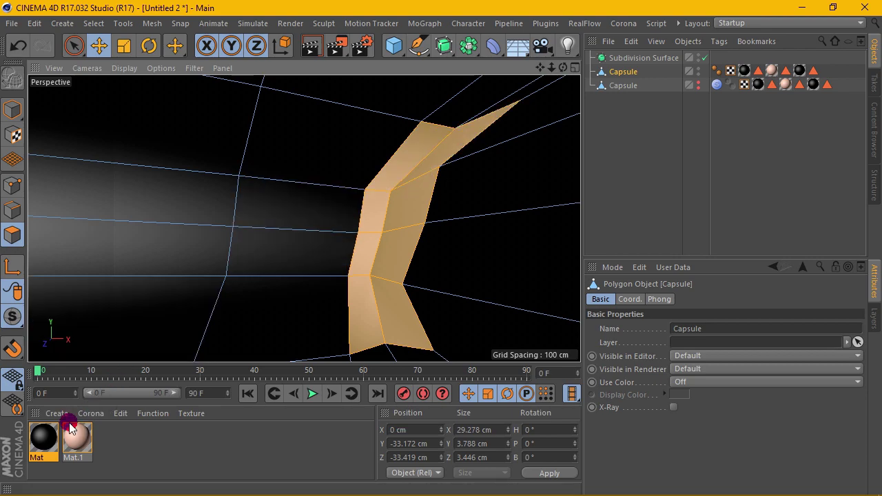
Apply the black material Mat to the selected mouth polygons as Polygon Selection.4
click(45, 437)
click(155, 414)
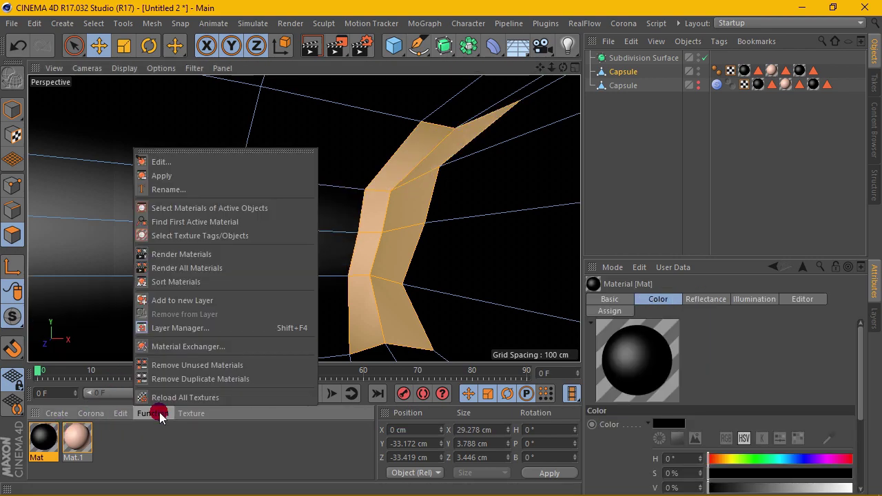
click(181, 173)
scroll(256, 236, down, 3)
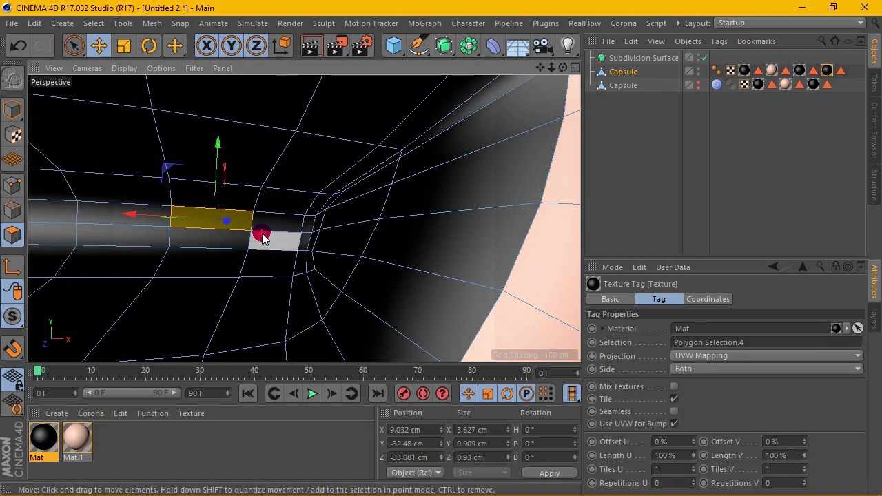
scroll(264, 237, down, 5)
drag(564, 67, 541, 72)
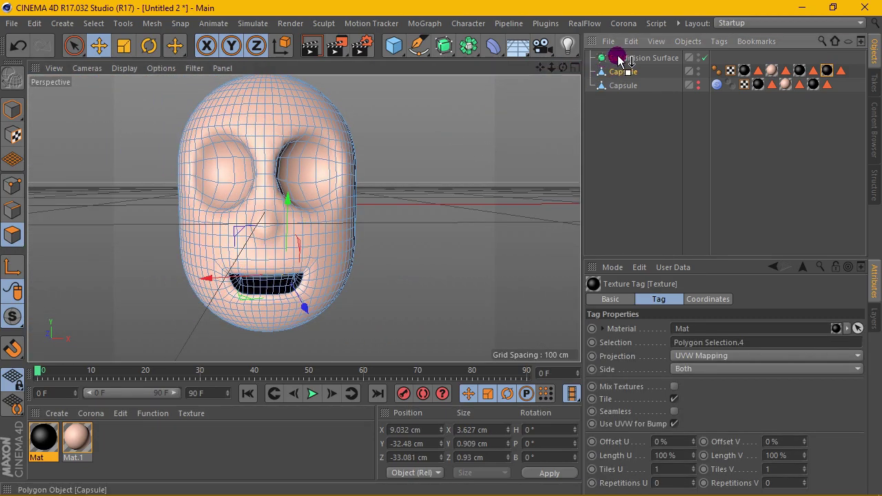
Parent the baked Capsule to the Subdivision Surface, return to Model mode, and render a Picture Viewer preview
drag(618, 77, 617, 60)
click(14, 111)
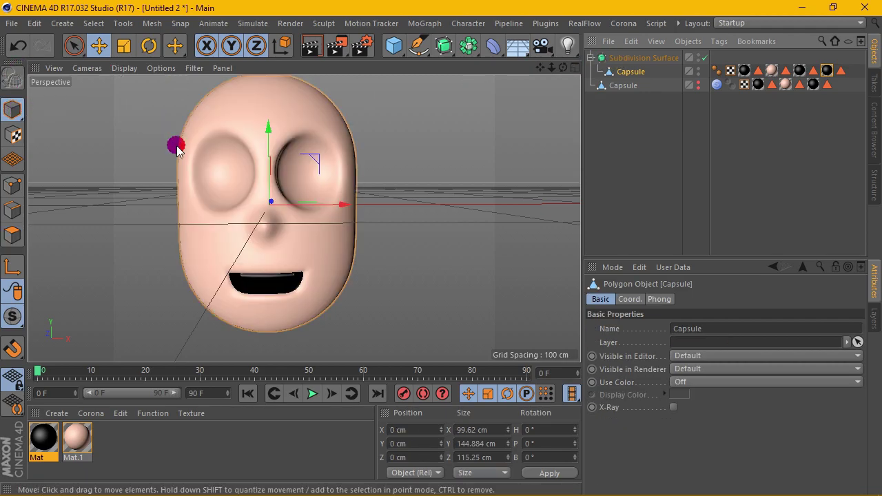
scroll(184, 145, down, 3)
scroll(400, 98, up, 3)
drag(541, 72, 564, 67)
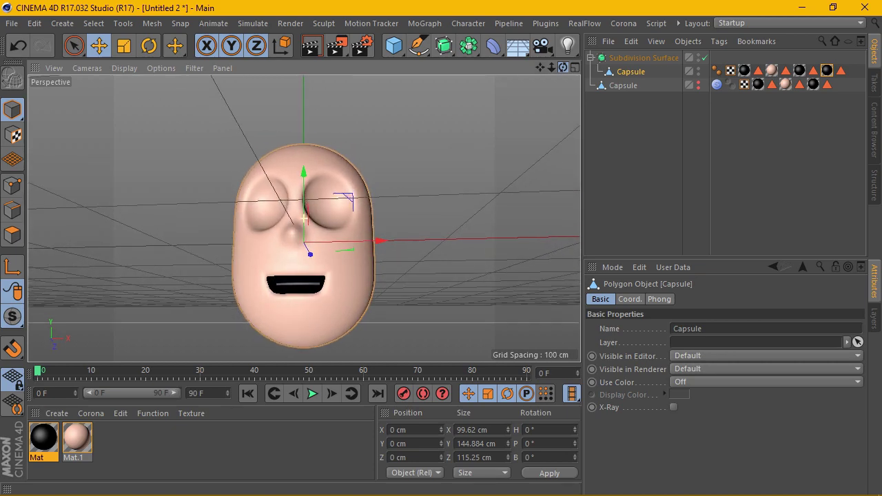
click(312, 47)
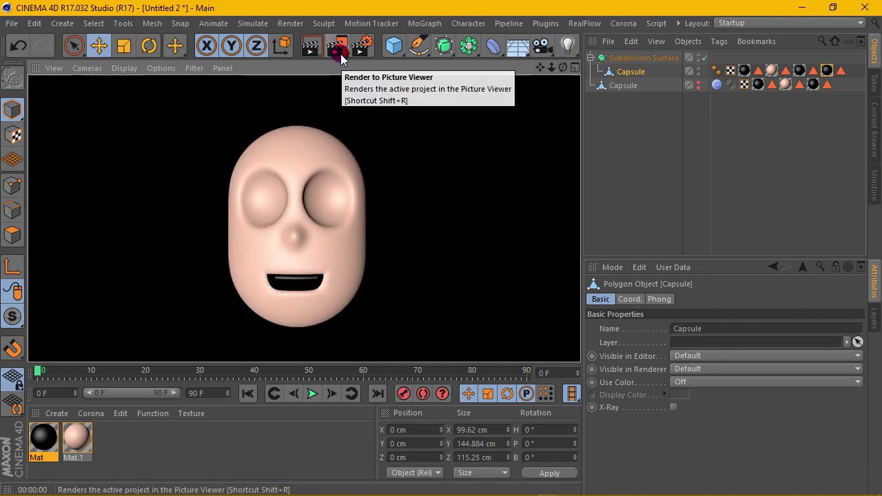
mouse_move(564, 66)
mouse_down()
mouse_move(303, 219)
mouse_move(564, 66)
mouse_move(538, 60)
mouse_up()
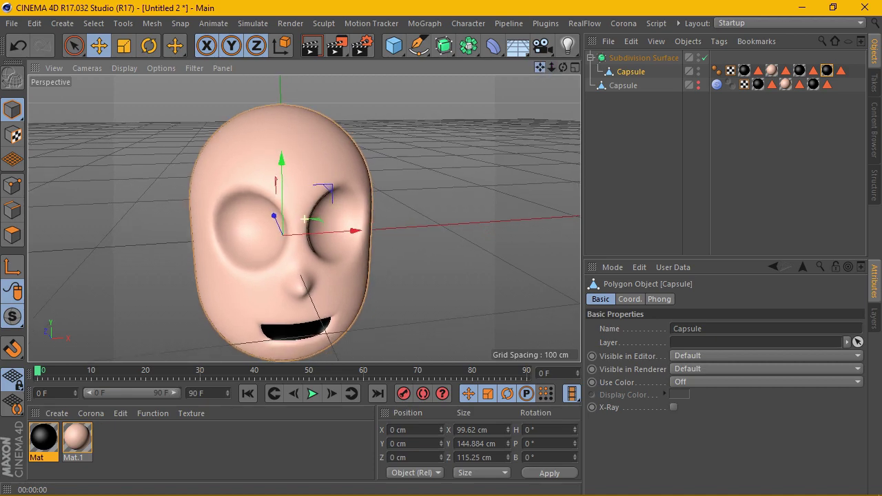
Add a Sphere and create white material Mat.2 by copying Mat.1 with 0% saturation
click(396, 46)
click(634, 87)
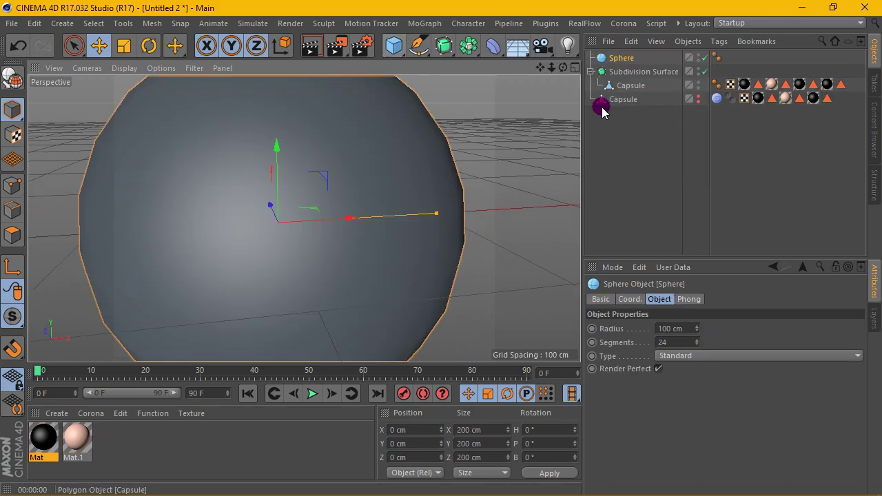
click(101, 436)
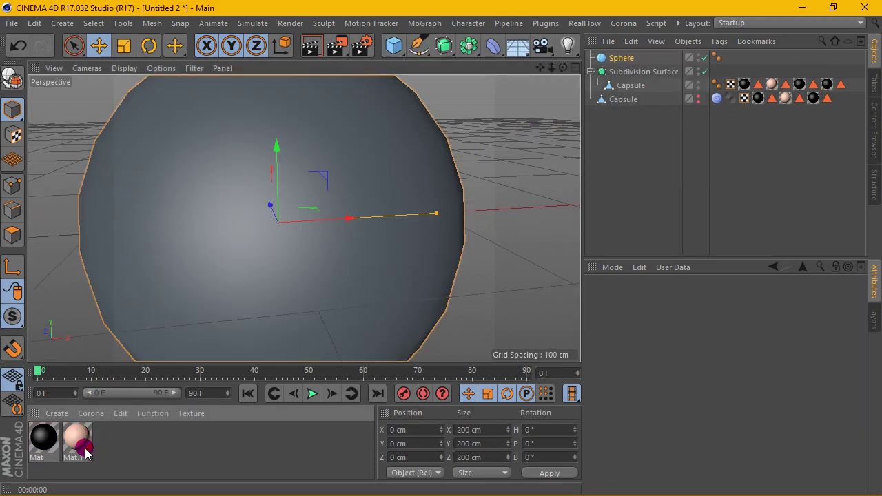
click(68, 442)
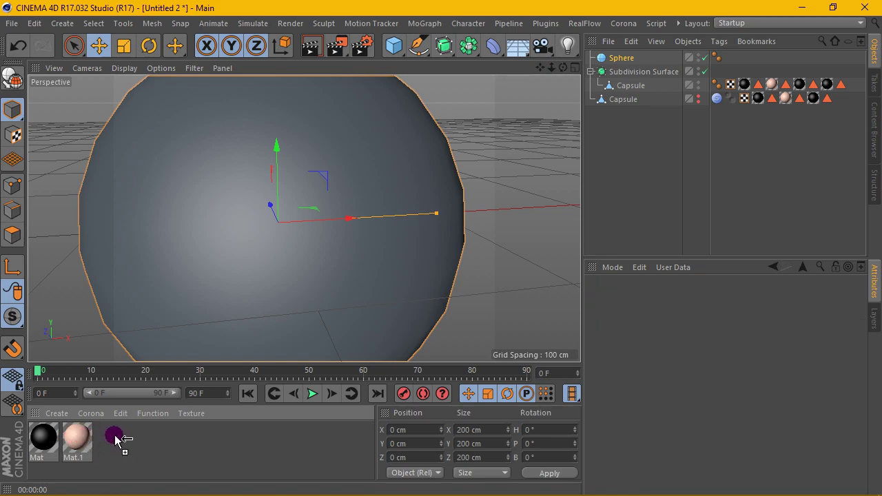
ctrl+drag(115, 439, 110, 439)
double_click(110, 438)
drag(441, 212, 394, 207)
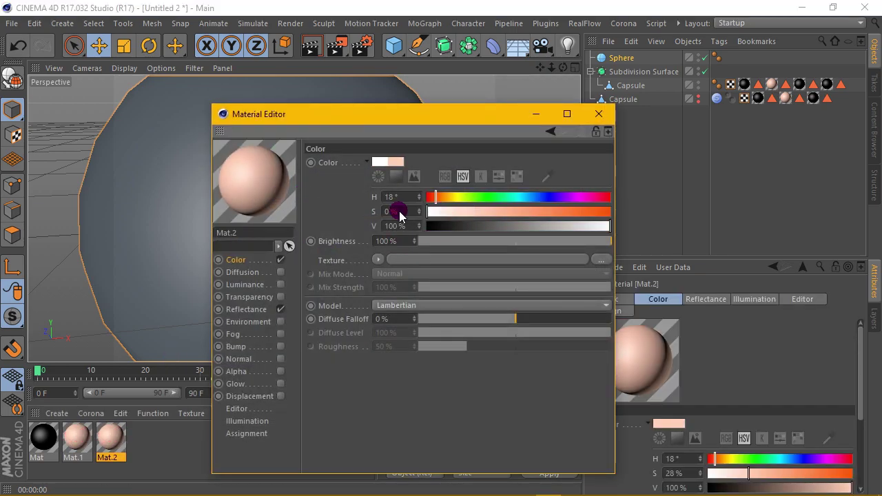
click(583, 116)
Apply Mat.2 to the Sphere and set its radius to 20 cm with 50 segments
click(114, 437)
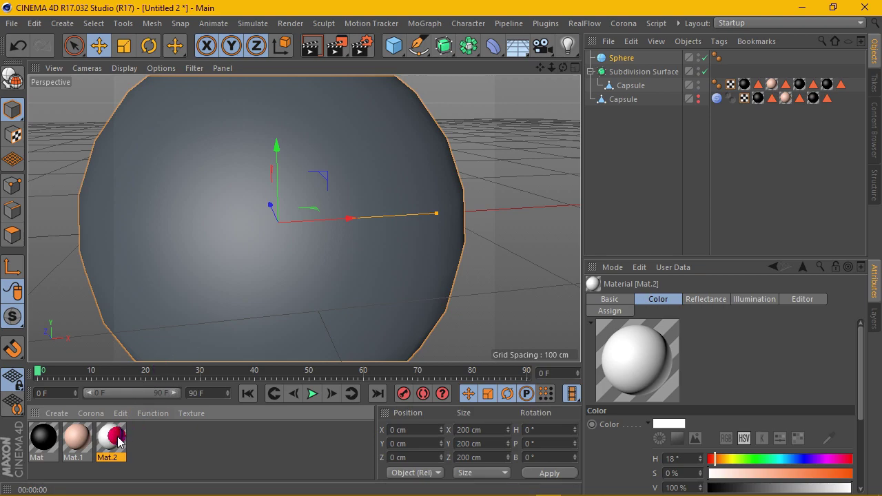
click(479, 136)
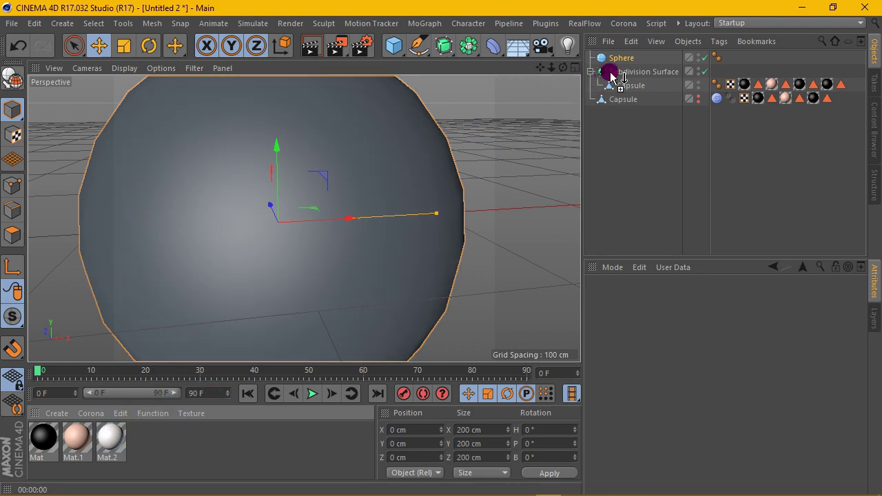
drag(617, 59, 618, 58)
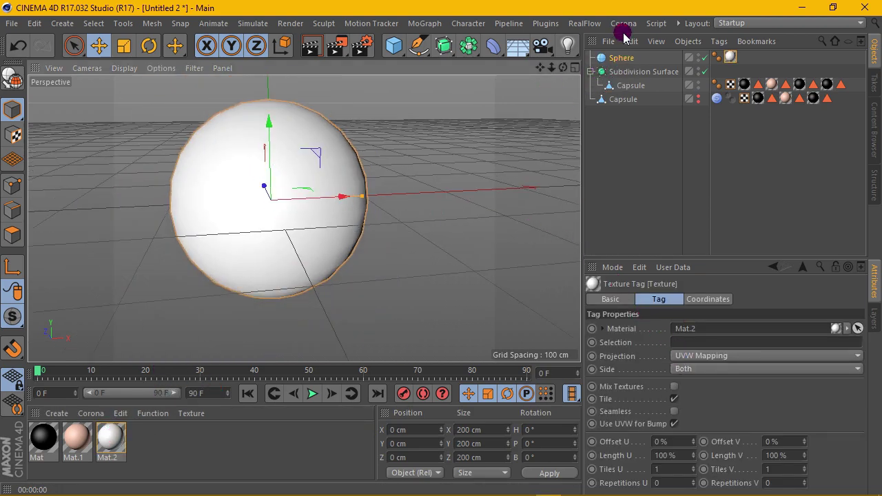
click(621, 58)
double_click(677, 329)
text(20)
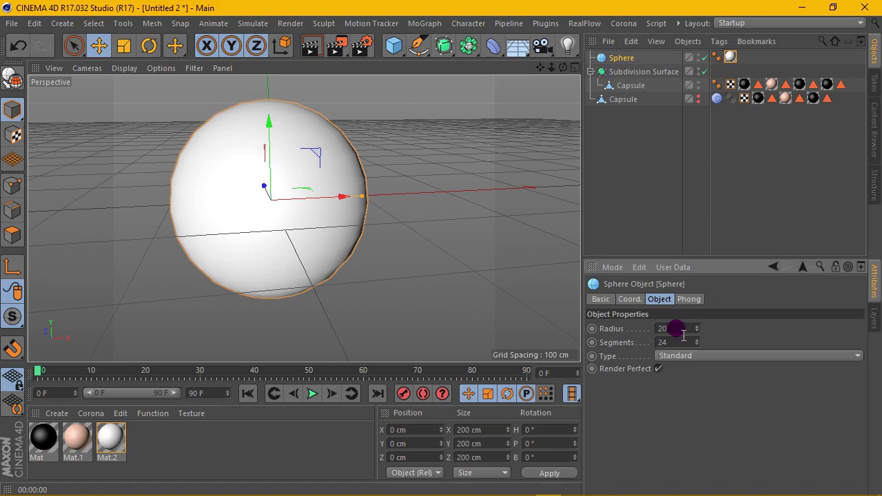
click(685, 344)
text(50)
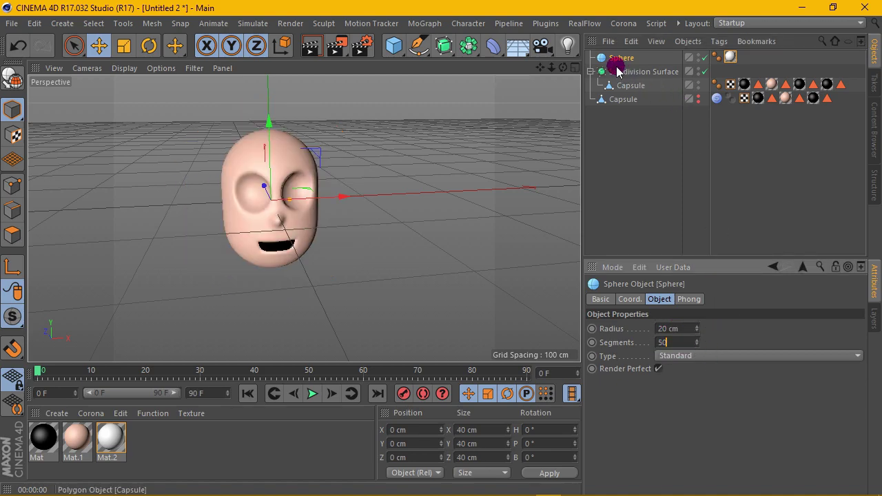
Confirm 50 segments and bring the sphere in front of the face's centre
click(616, 69)
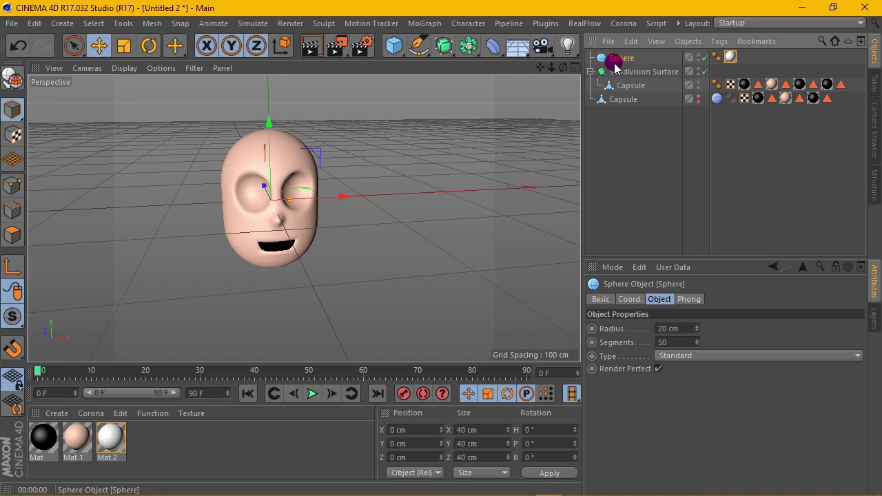
drag(564, 72, 524, 83)
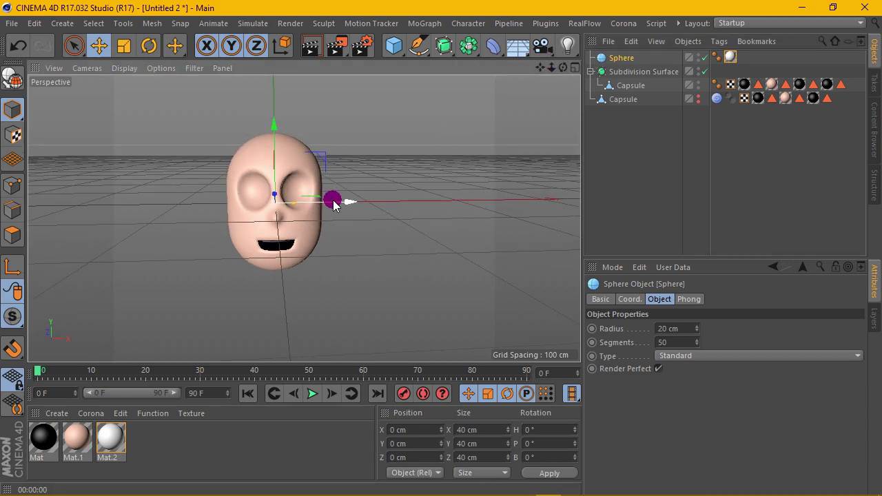
mouse_move(335, 200)
mouse_down()
mouse_move(398, 202)
mouse_move(398, 174)
mouse_up()
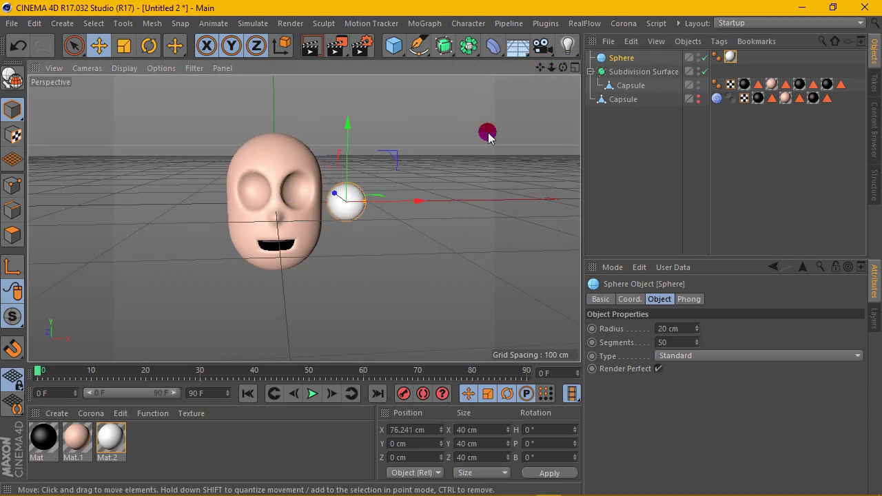
drag(564, 67, 463, 89)
mouse_move(344, 132)
mouse_down()
mouse_move(348, 169)
mouse_move(365, 142)
mouse_move(361, 175)
mouse_up()
drag(437, 227, 341, 230)
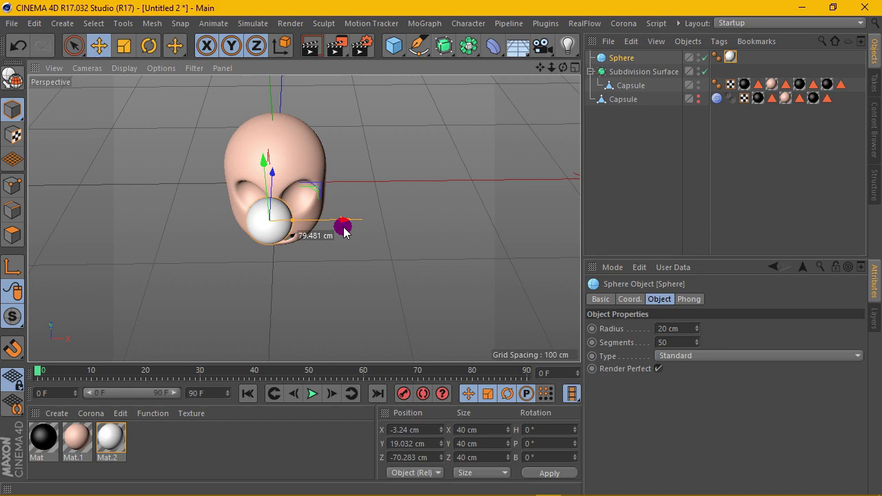
key(o)
Seat the sphere in the left eye socket at about X -18.1, Y 17.6, Z -31.4 cm
drag(565, 68, 562, 59)
click(567, 45)
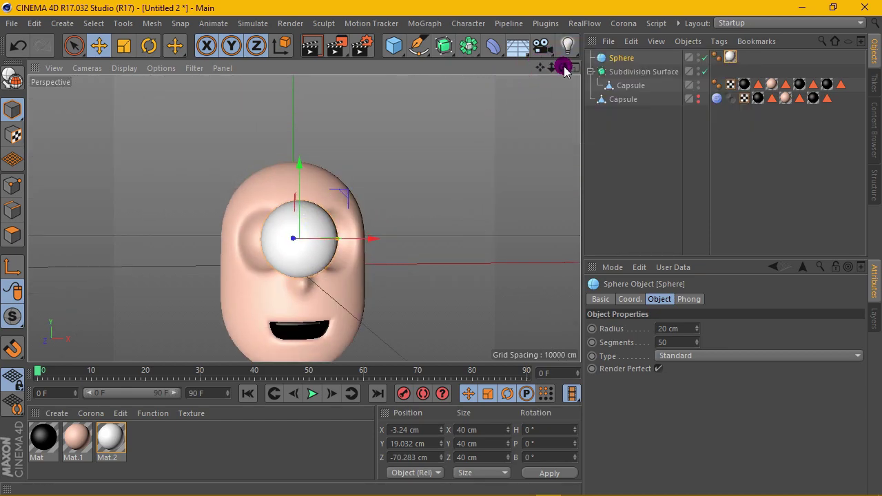
drag(562, 67, 437, 182)
drag(371, 199, 338, 199)
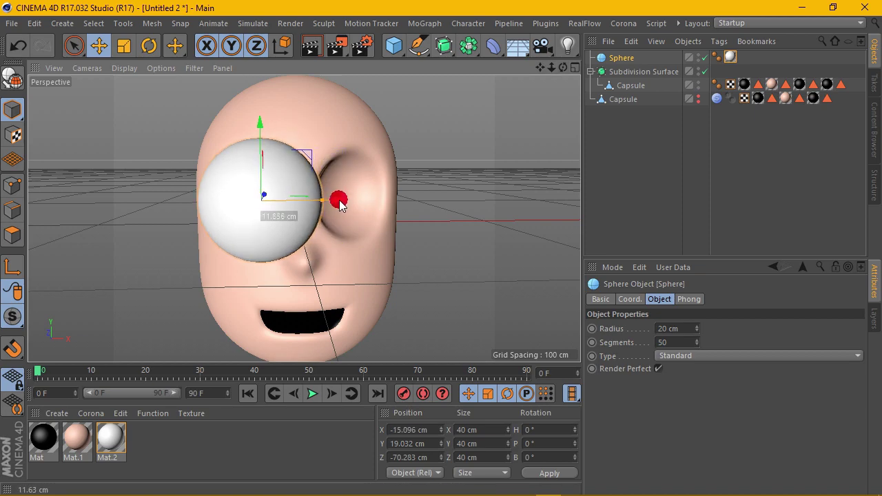
drag(563, 67, 557, 59)
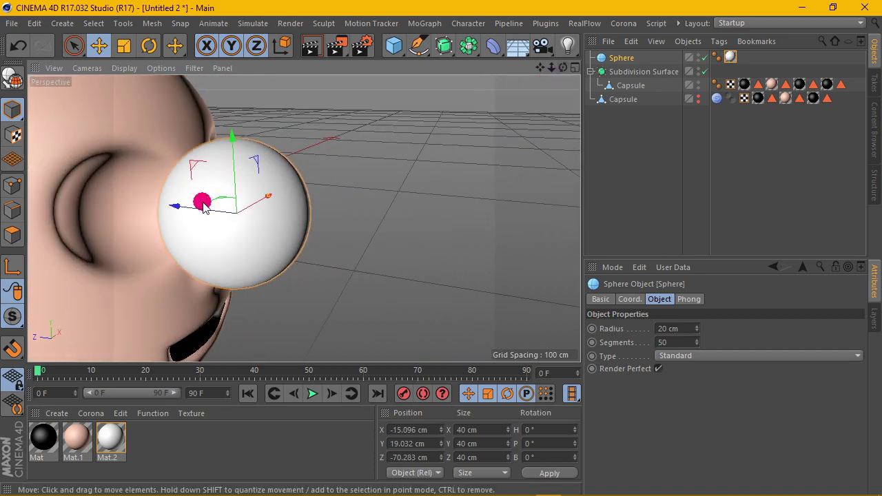
drag(200, 197, 92, 189)
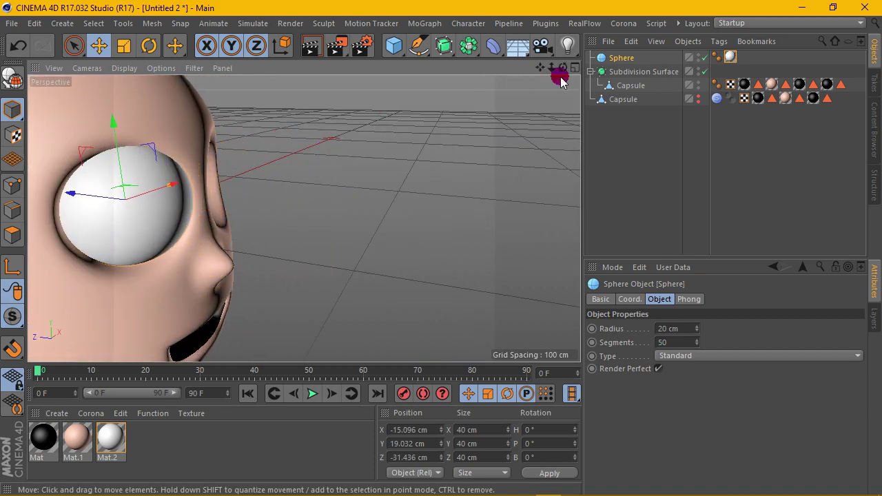
mouse_move(563, 67)
mouse_down()
mouse_move(303, 217)
mouse_move(427, 144)
mouse_up()
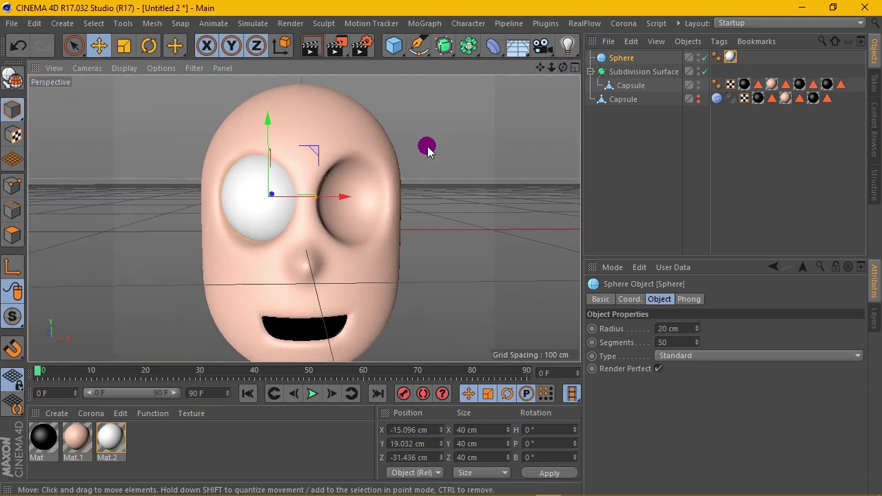
drag(346, 195, 338, 199)
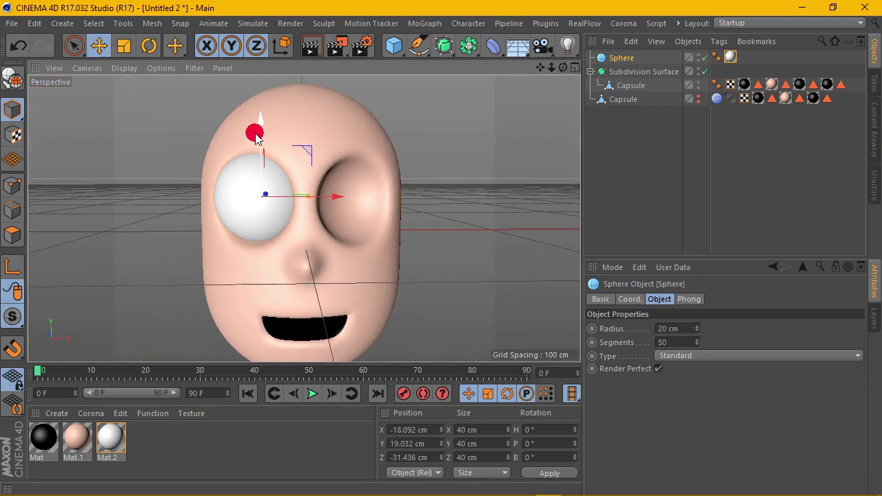
drag(262, 132, 267, 139)
click(385, 208)
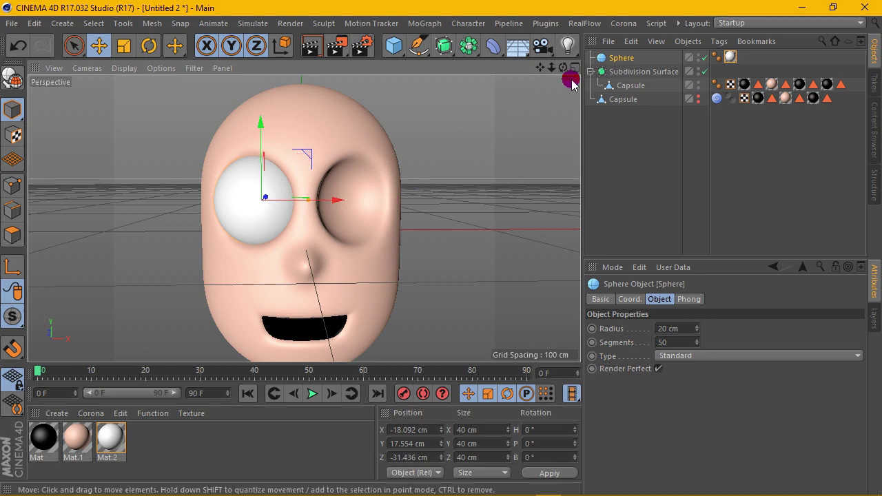
Duplicate the eye as Sphere.1 and position it in the right socket at X 17.1 cm
ctrl+drag(615, 60, 622, 71)
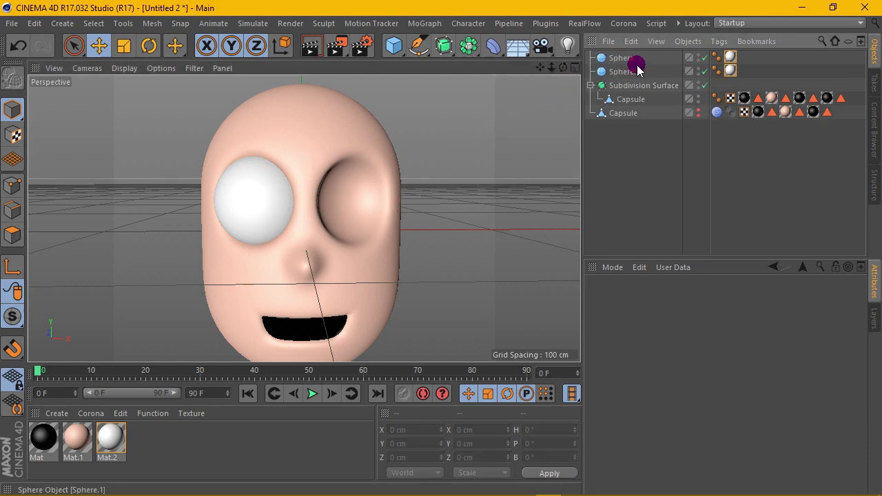
scroll(278, 193, down, 3)
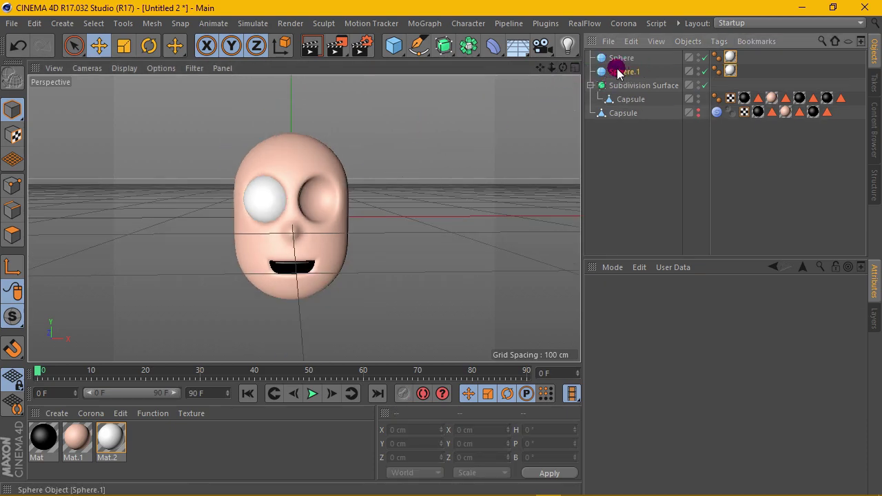
click(618, 72)
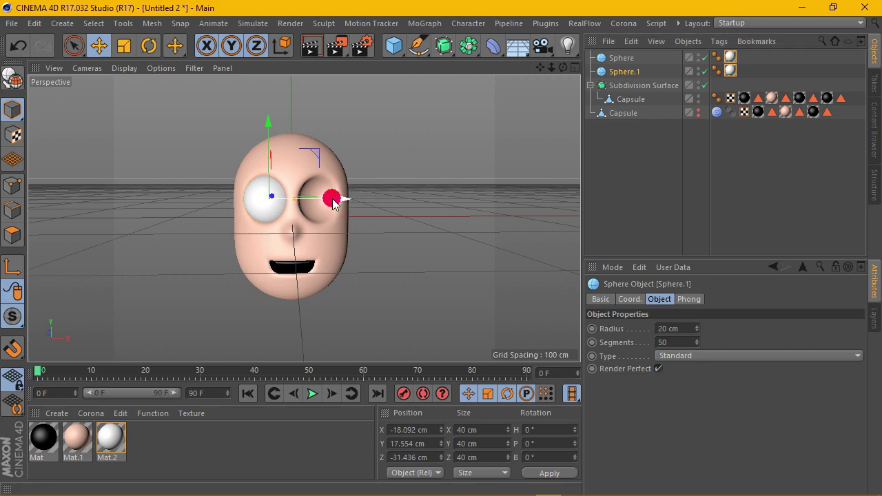
drag(333, 204, 376, 208)
scroll(381, 209, up, 2)
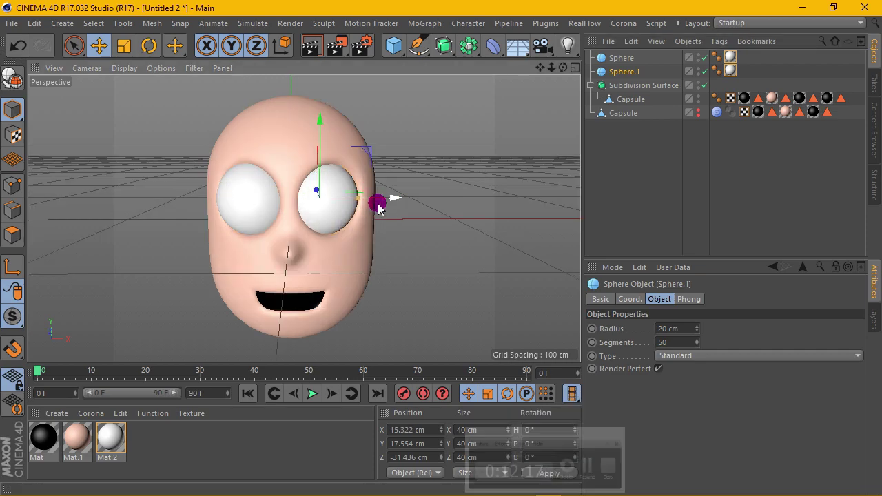
scroll(249, 176, up, 3)
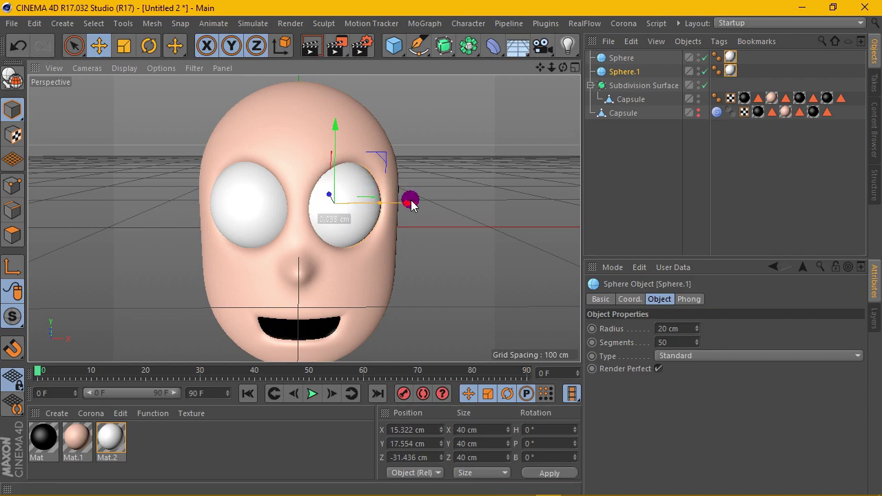
drag(410, 200, 416, 200)
drag(564, 69, 304, 218)
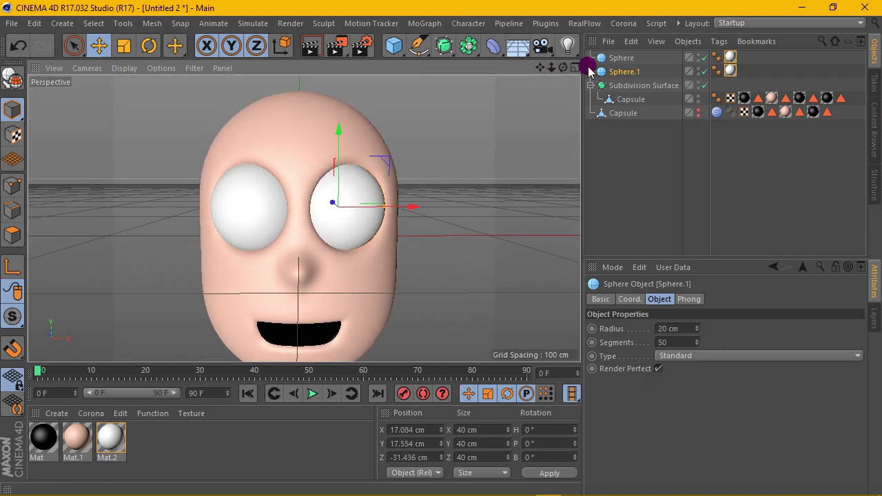
click(620, 59)
click(666, 329)
text(24)
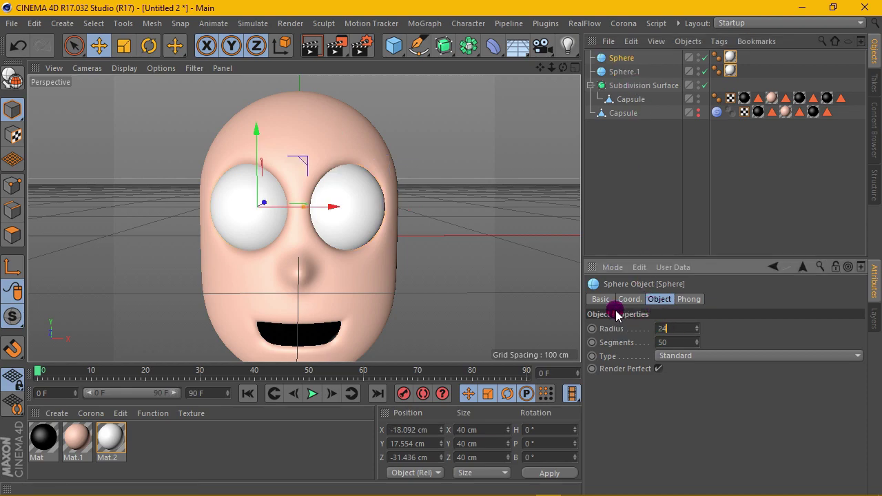
Set the radius of both Sphere and Sphere.1 to 22 cm
click(626, 73)
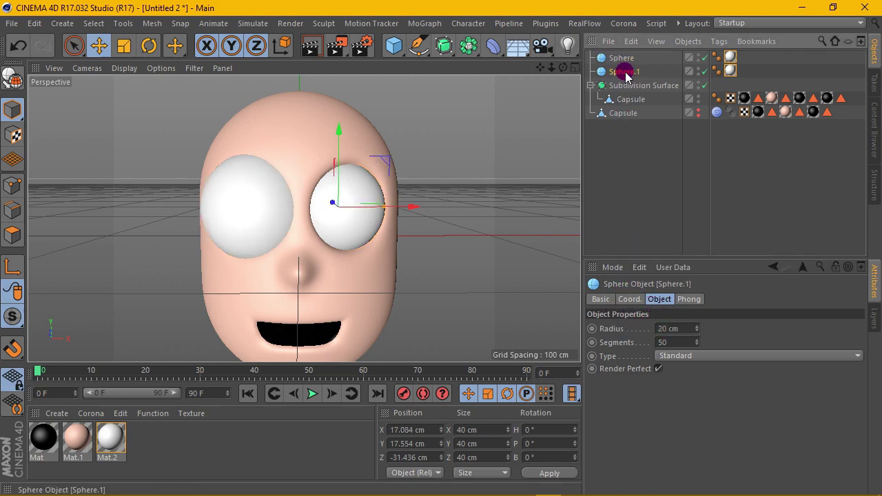
click(682, 329)
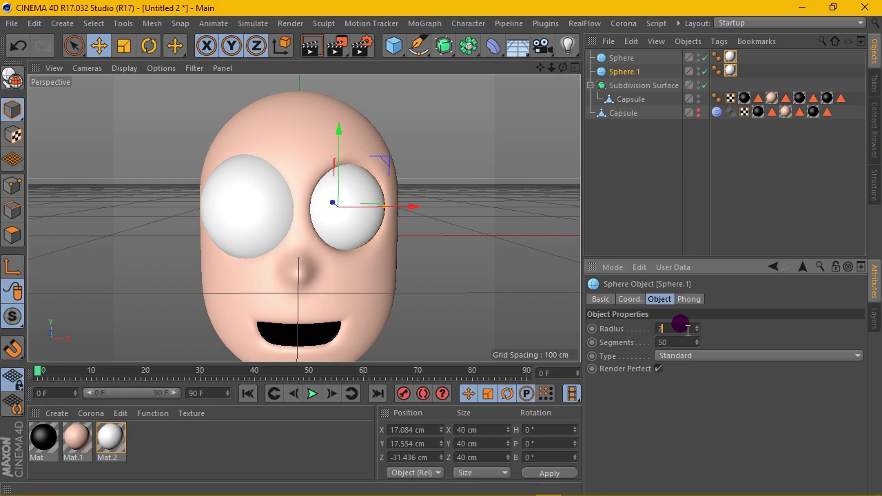
click(626, 61)
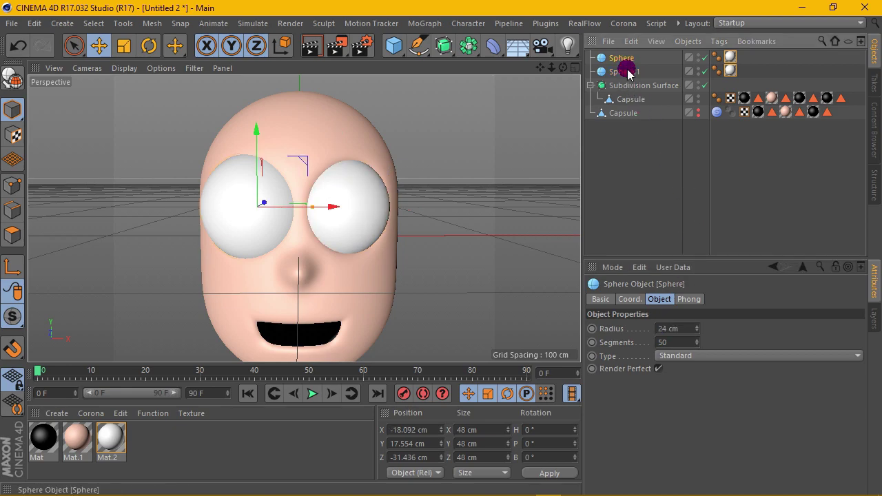
click(679, 329)
text(22)
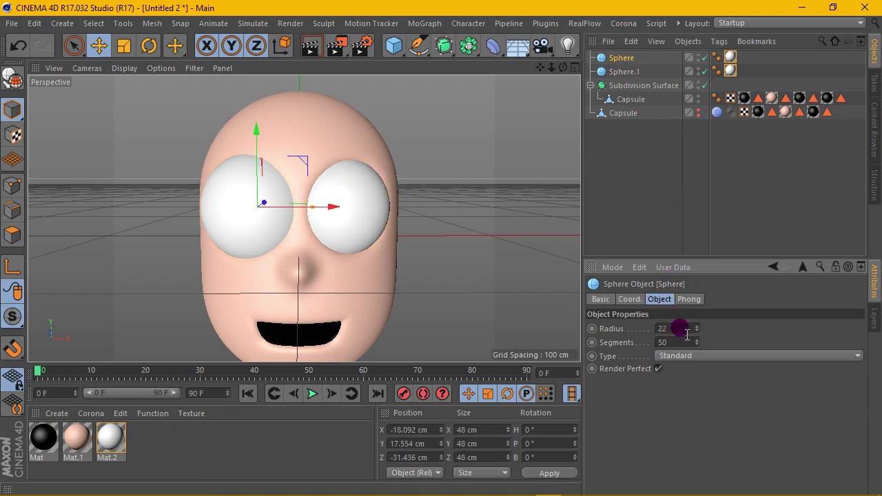
key(Return)
Zoom in on the head and check the eyes in a quick Render View preview
scroll(360, 215, down, 2)
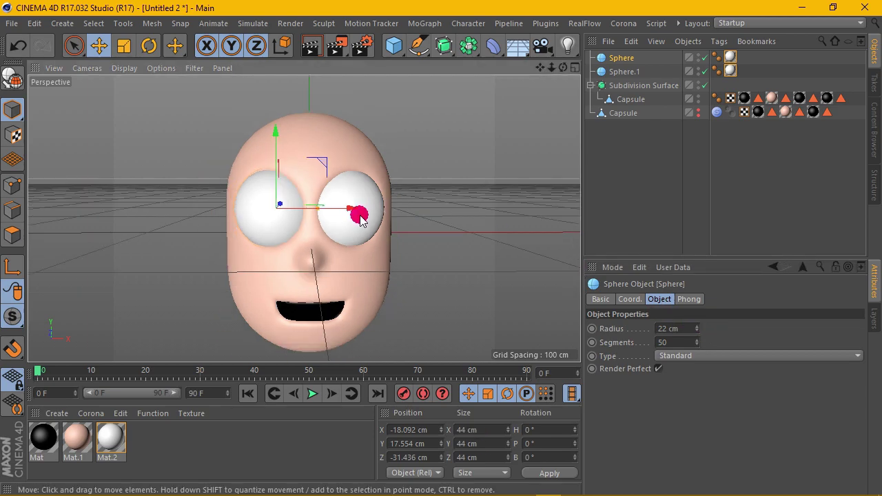
scroll(360, 215, down, 2)
drag(551, 67, 479, 64)
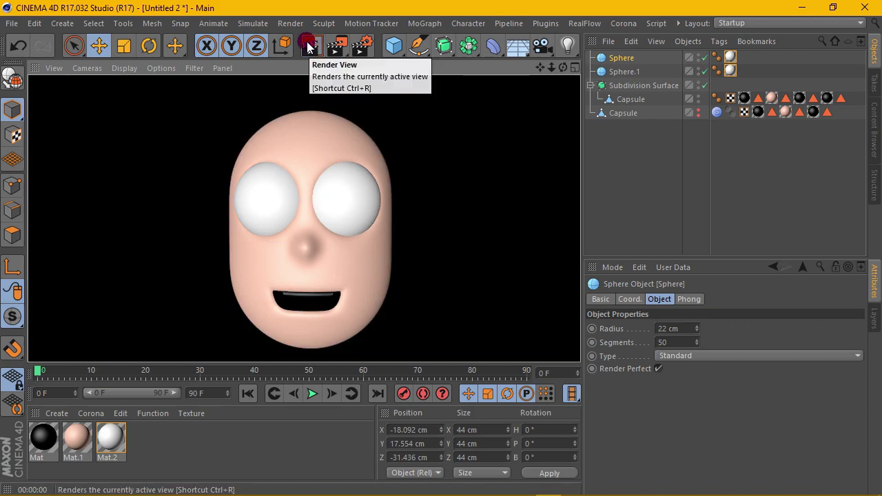
click(352, 167)
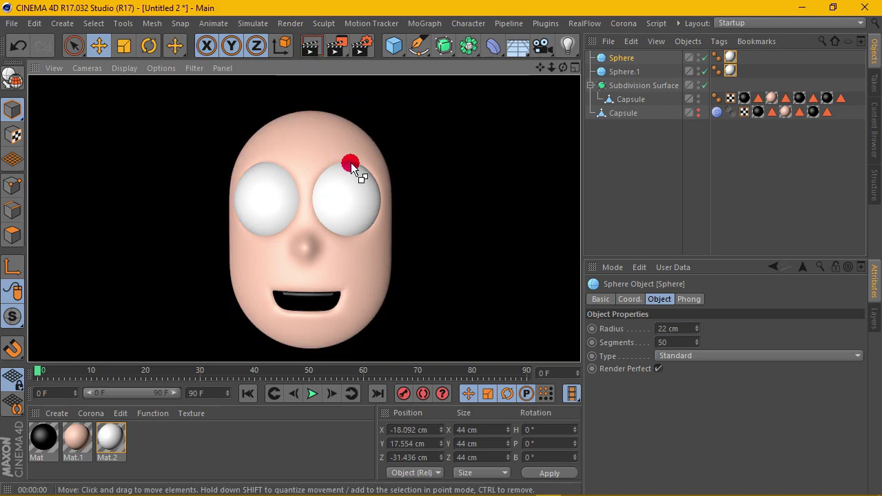
click(351, 163)
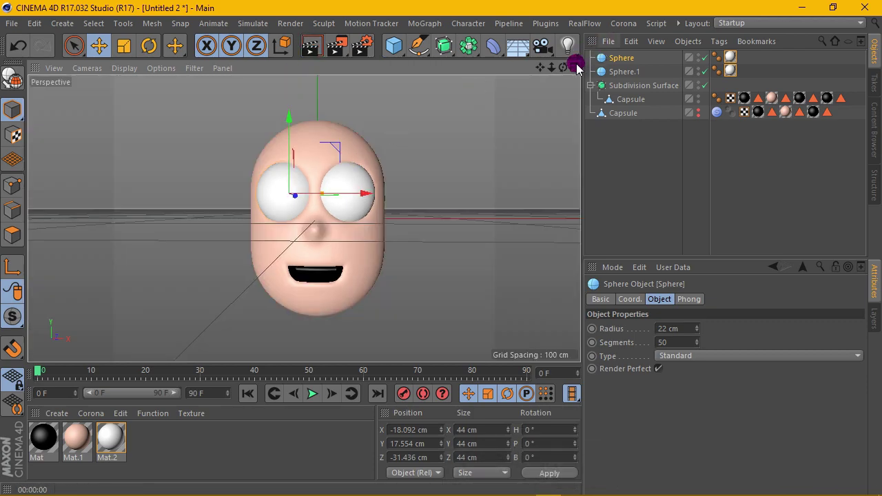
drag(576, 68, 585, 60)
click(619, 57)
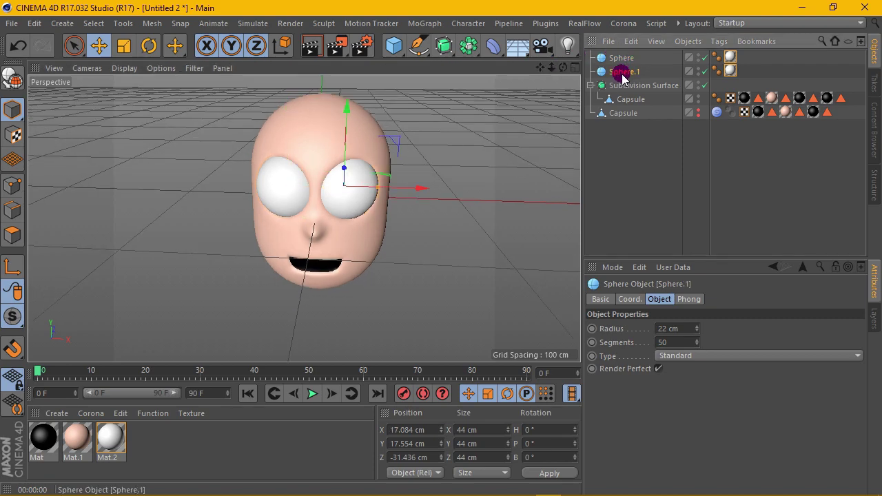
Duplicate the eye sphere as Sphere.2, give it the black Mat material and a 10 cm radius
ctrl+drag(627, 83, 628, 82)
drag(427, 186, 528, 191)
drag(49, 441, 605, 87)
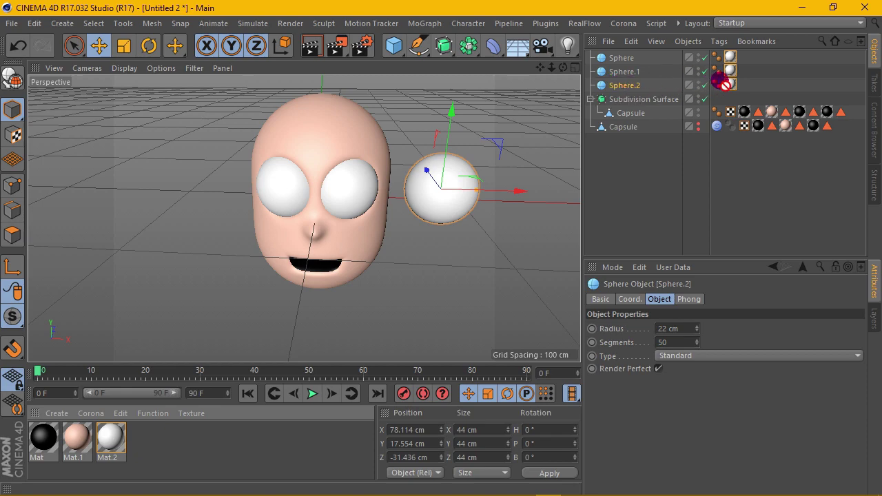
drag(717, 76, 721, 84)
text(10)
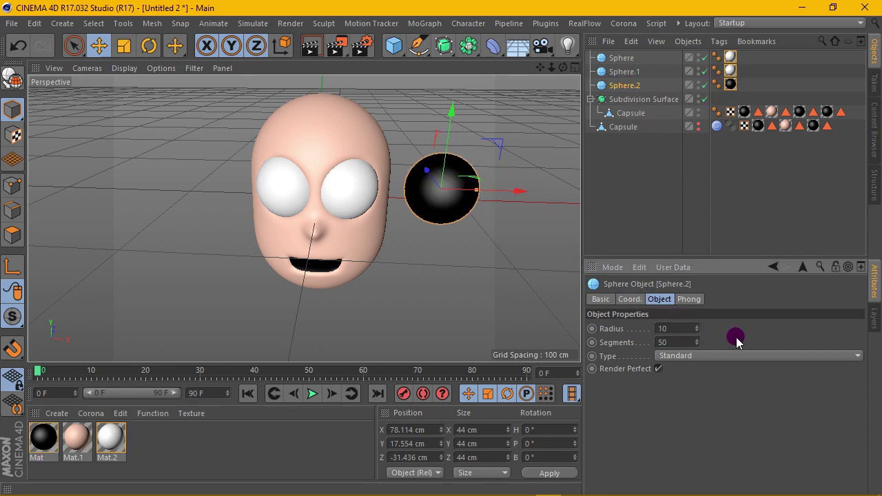
key(Return)
Move the black sphere onto the left eye and shrink its radius to 5 cm
drag(506, 191, 331, 200)
mouse_move(563, 68)
mouse_down()
mouse_move(227, 176)
mouse_move(338, 191)
mouse_up()
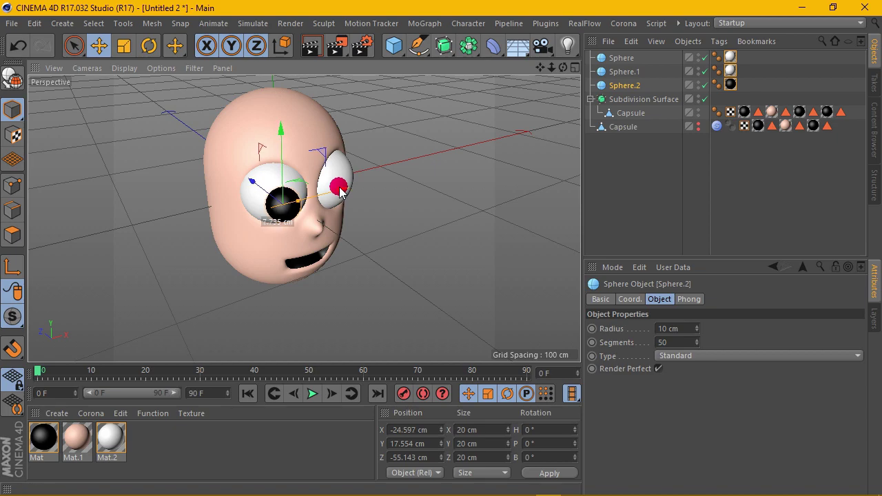
drag(564, 66, 565, 69)
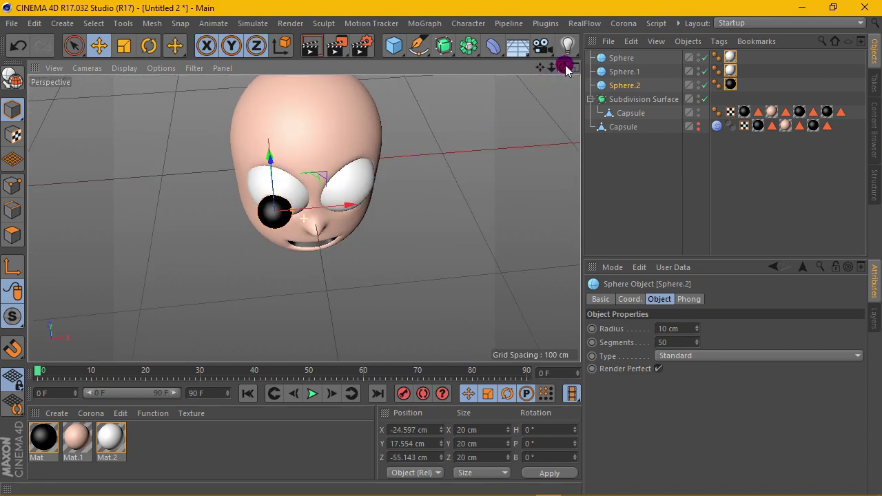
drag(336, 203, 342, 204)
click(676, 328)
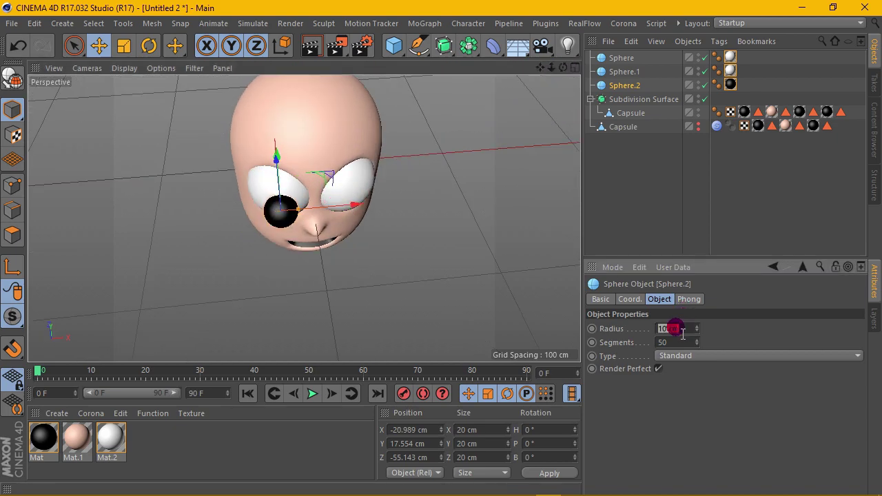
text(5)
click(741, 398)
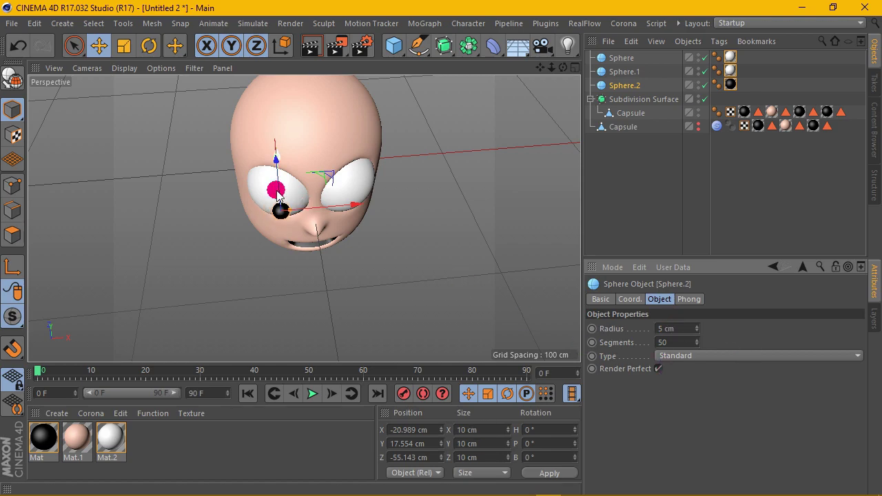
Push the pupil forward until it sits on the left eye's front surface, then check the face
drag(564, 67, 552, 134)
scroll(335, 240, up, 2)
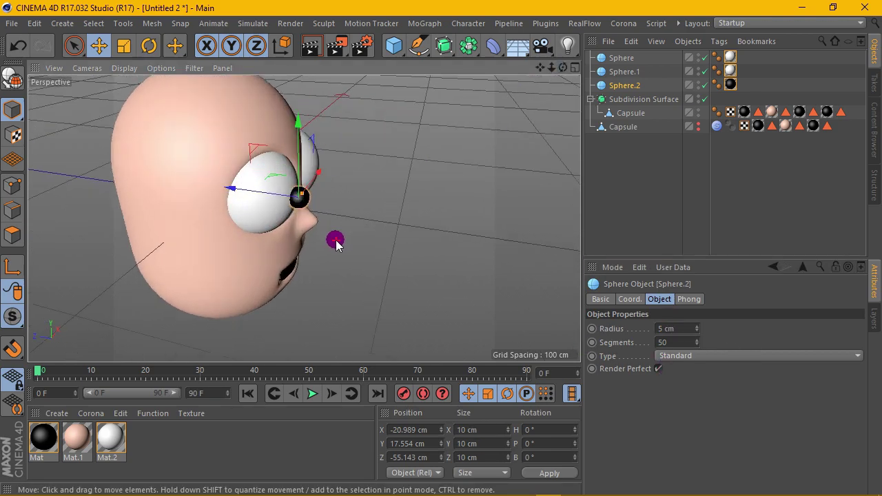
scroll(253, 191, up, 2)
drag(254, 181, 238, 178)
mouse_move(563, 67)
mouse_down()
mouse_move(524, 75)
mouse_move(603, 73)
mouse_up()
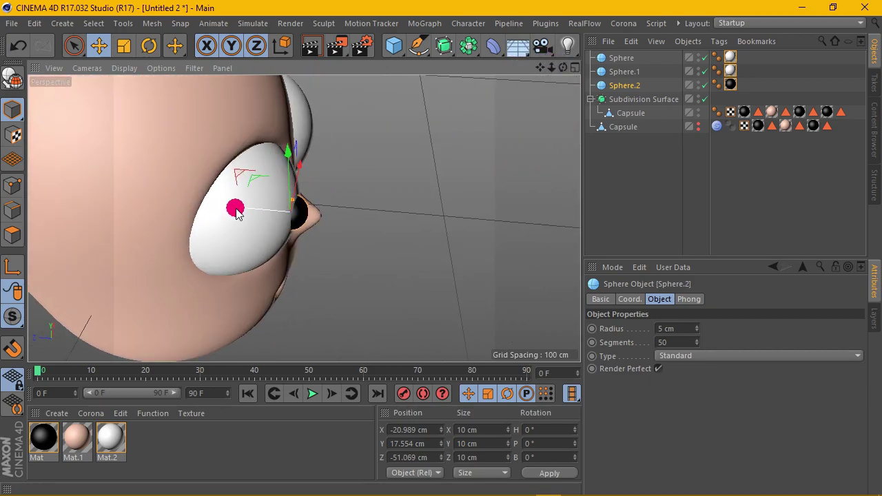
drag(235, 213, 234, 213)
drag(563, 66, 613, 89)
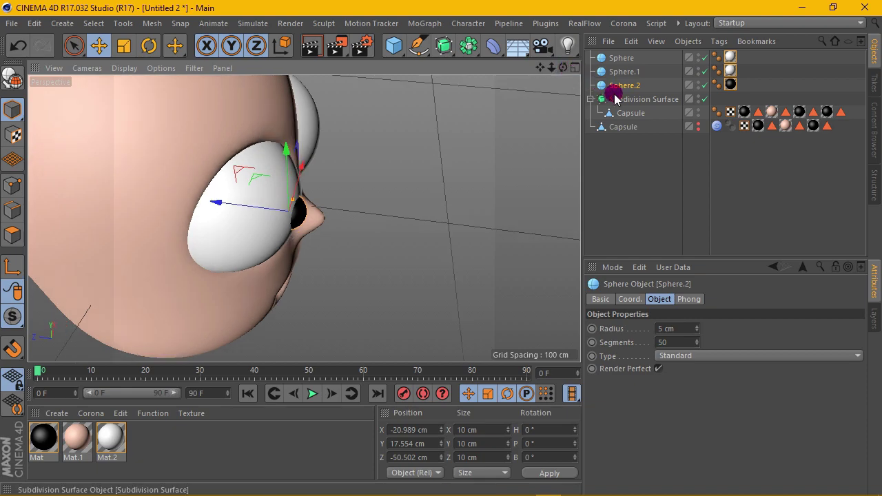
mouse_move(559, 77)
mouse_down()
mouse_move(558, 67)
mouse_move(539, 67)
mouse_up()
alt+drag(386, 172, 344, 166)
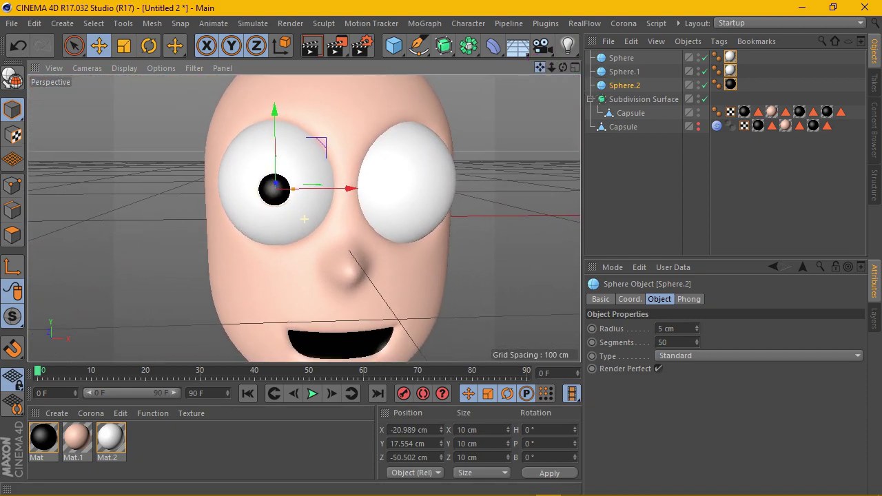
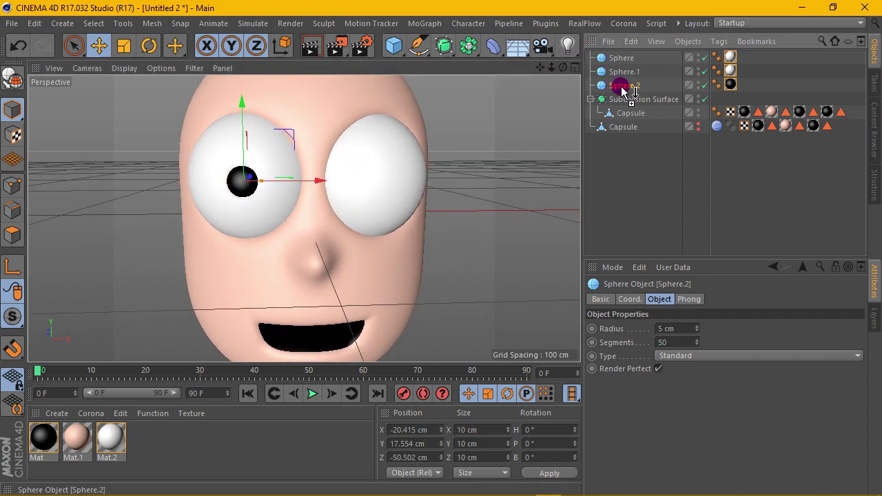
Duplicate the left pupil as Sphere.3, move it along X into the right eye (X 21.528 cm), and preview the render
ctrl+drag(616, 90, 620, 97)
drag(315, 182, 461, 182)
drag(563, 68, 573, 77)
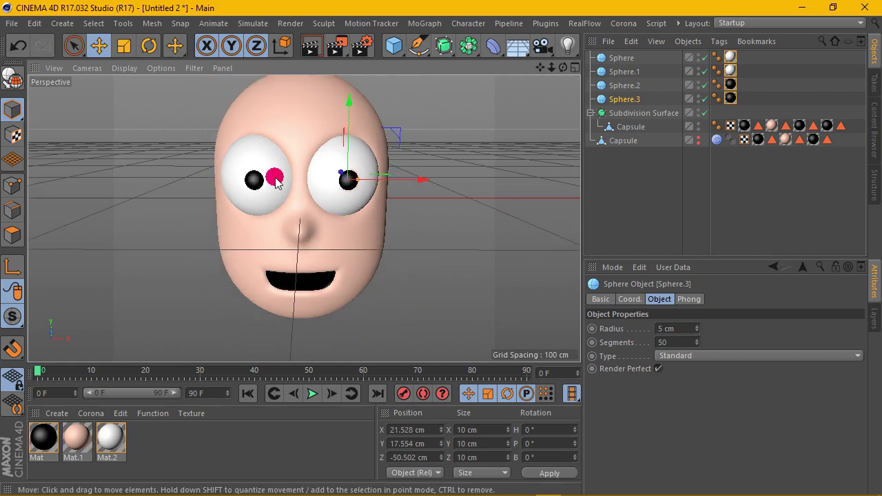
drag(563, 68, 569, 69)
click(309, 48)
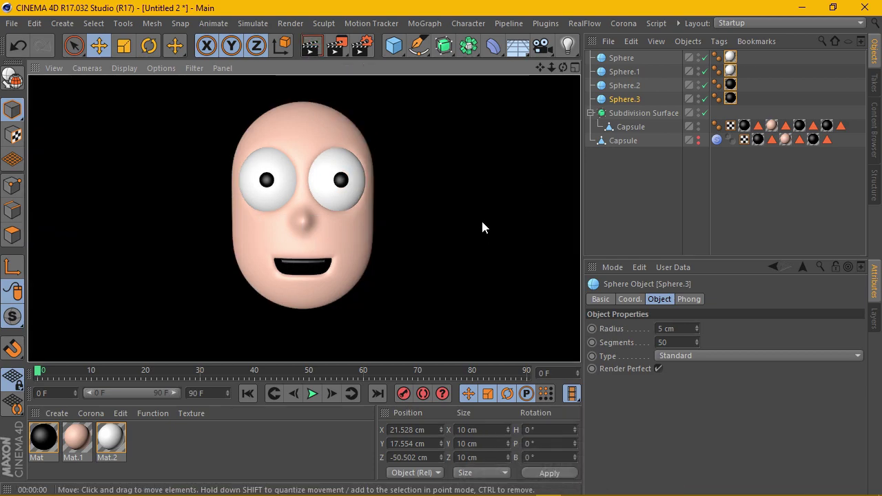
click(624, 100)
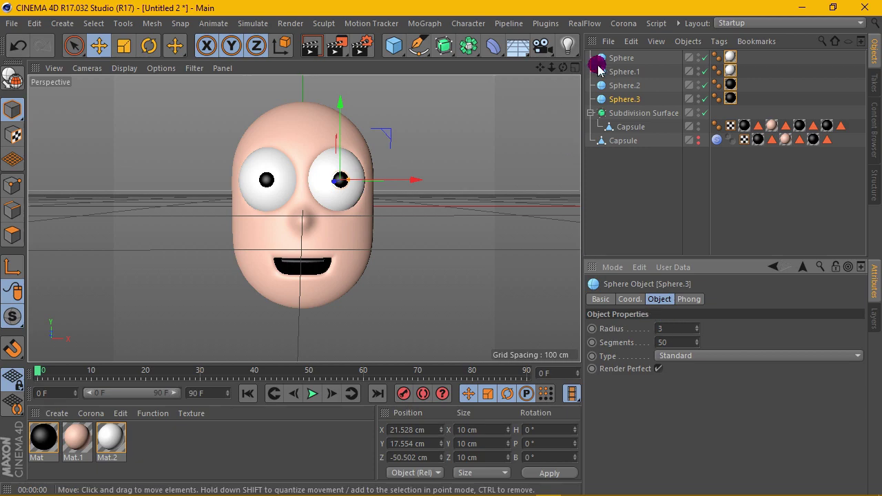
Set both pupils' radius to 3 cm and nudge them slightly forward
click(624, 86)
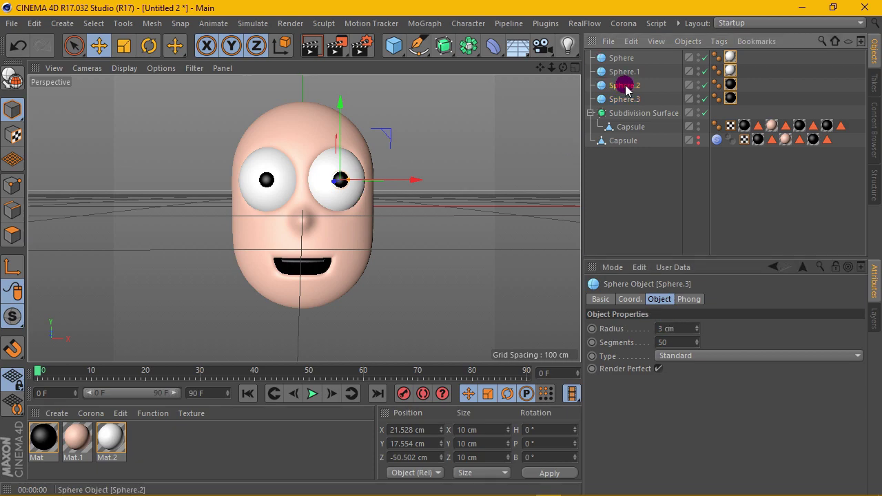
click(681, 330)
text(3)
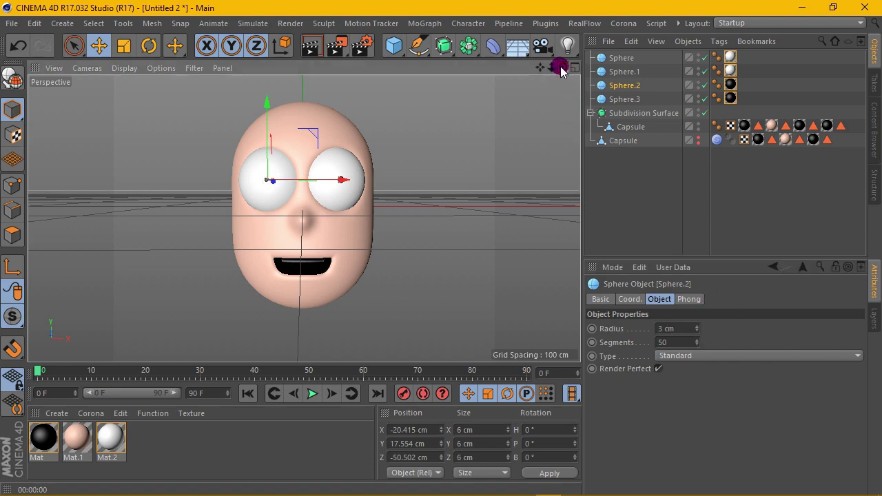
drag(563, 67, 572, 72)
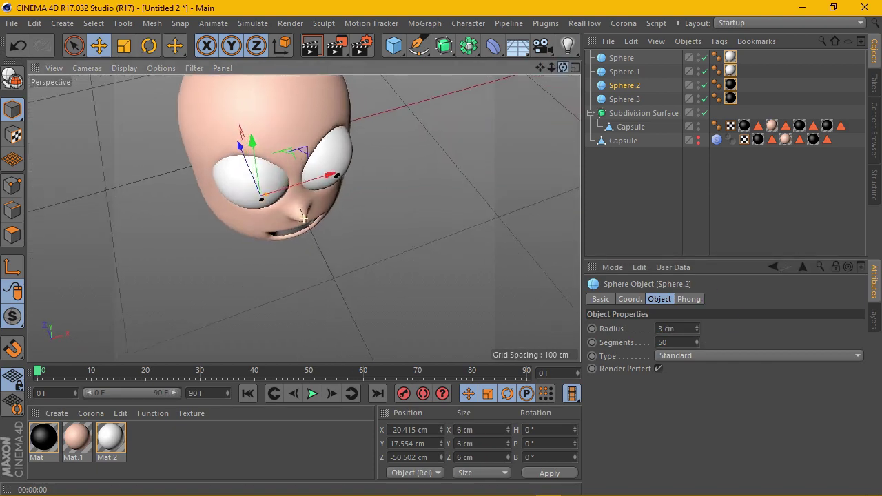
shift+click(619, 99)
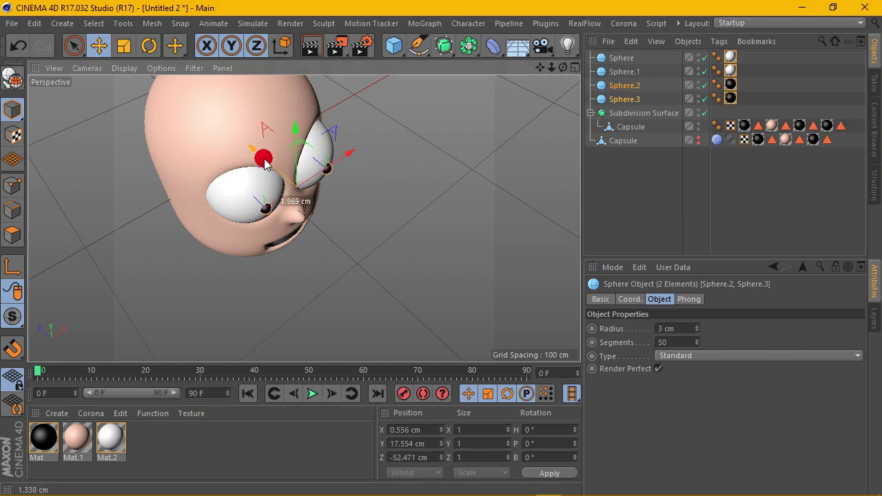
drag(563, 68, 331, 90)
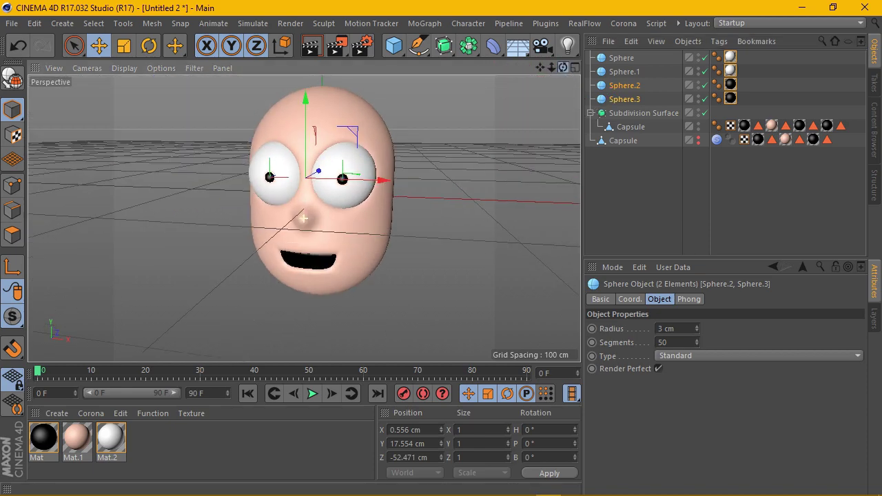
Render a preview to check the pupils, then bring up the primitive objects list
click(311, 45)
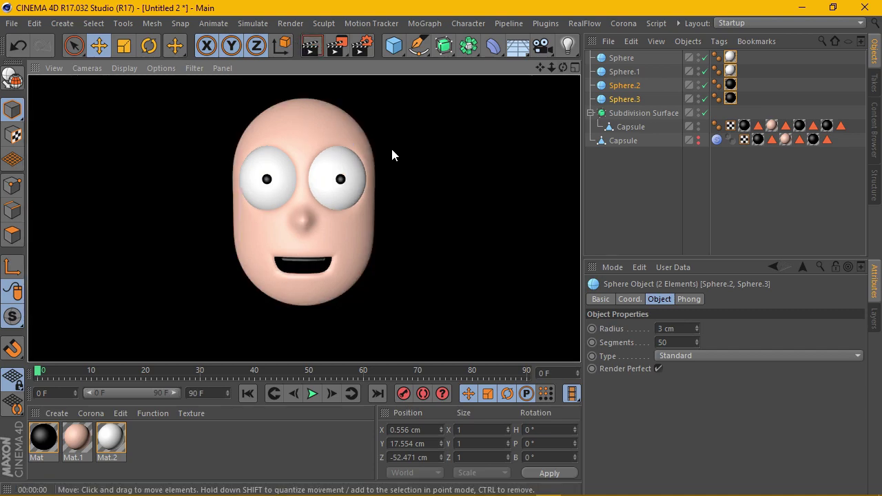
click(364, 164)
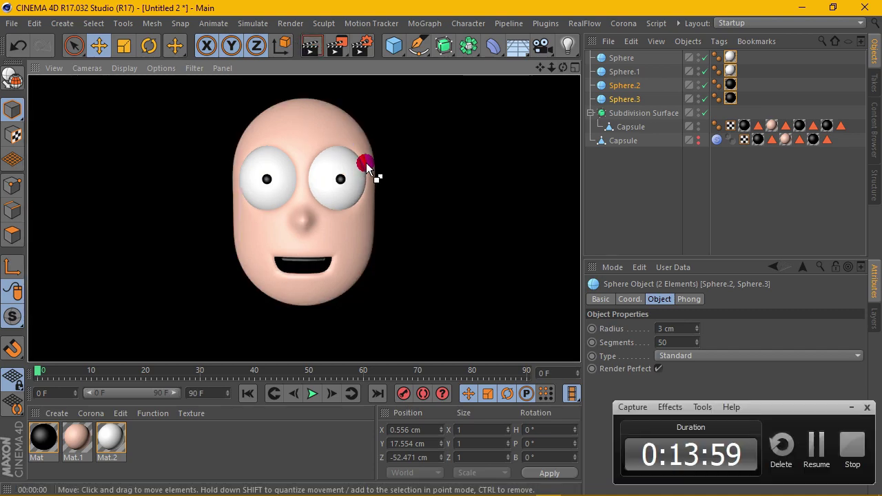
click(365, 173)
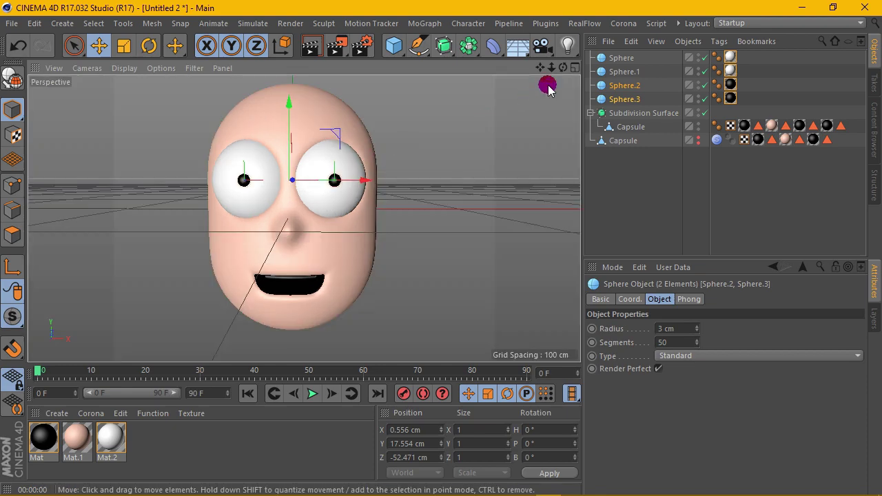
drag(560, 68, 538, 69)
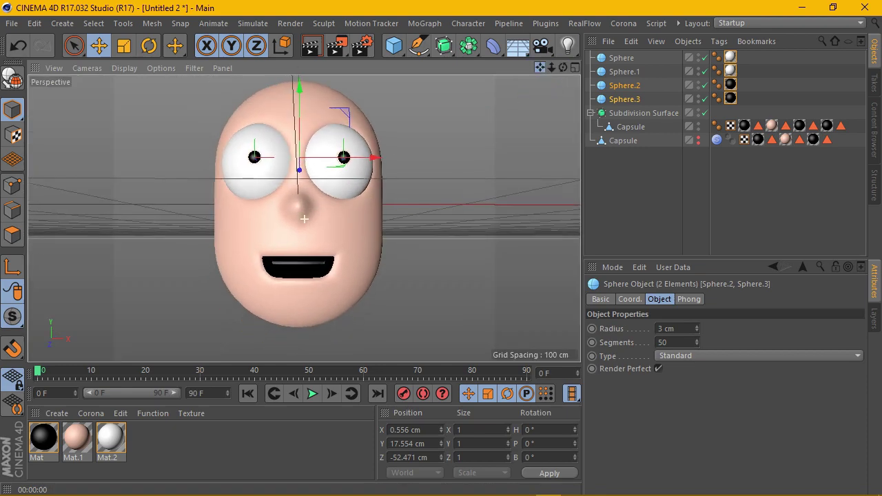
drag(394, 46, 666, 89)
Add a new sphere, shrink it, lower it toward the mouth, and set its radius to 20 cm
click(131, 45)
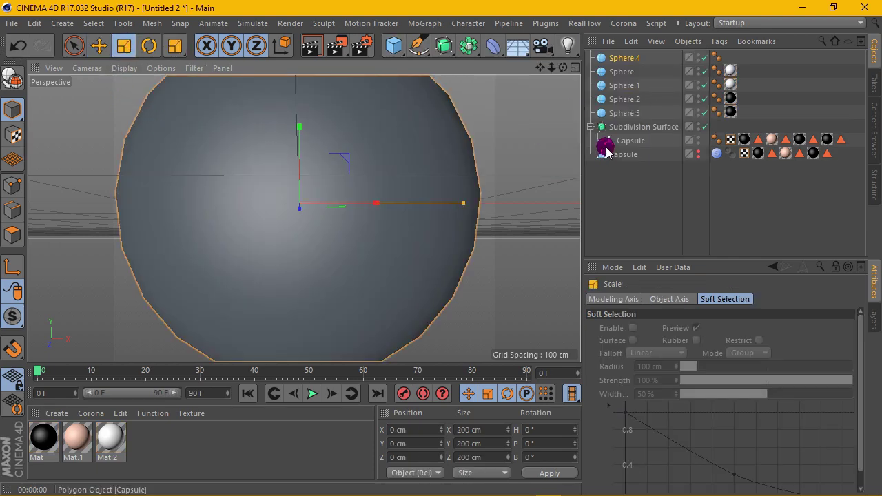
drag(533, 145, 216, 243)
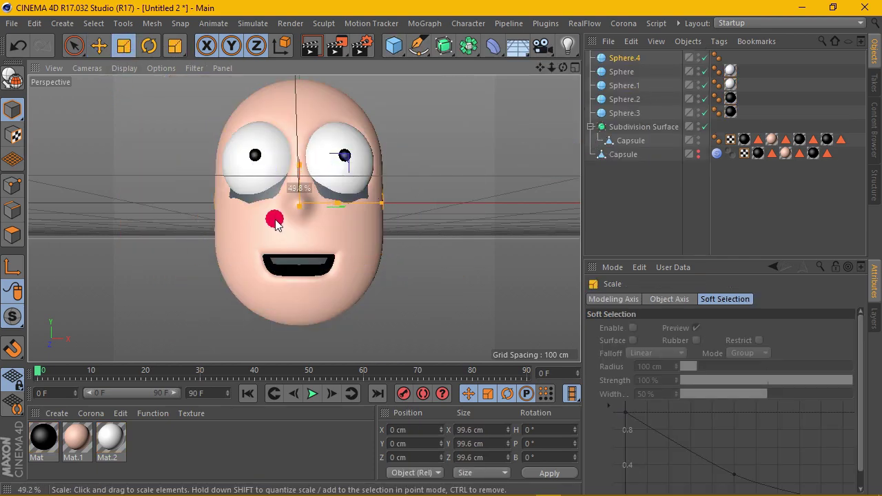
drag(268, 229, 276, 221)
click(98, 45)
drag(302, 129, 300, 173)
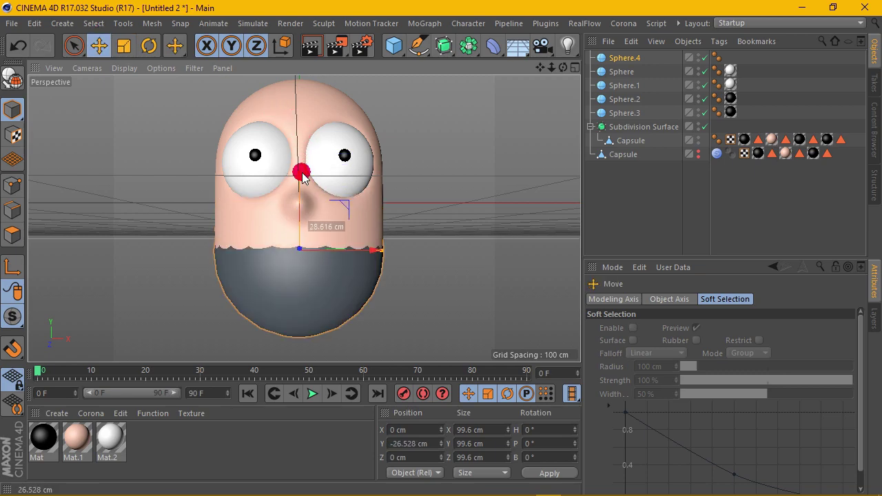
click(625, 58)
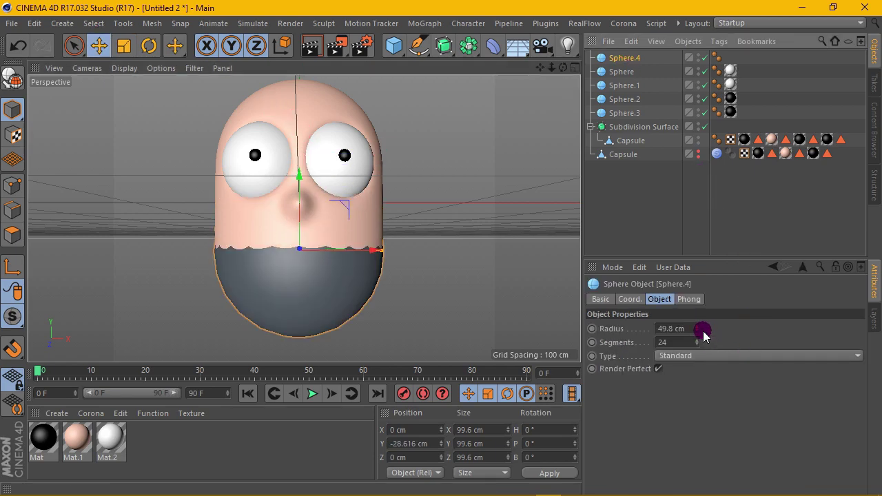
double_click(685, 329)
text(20)
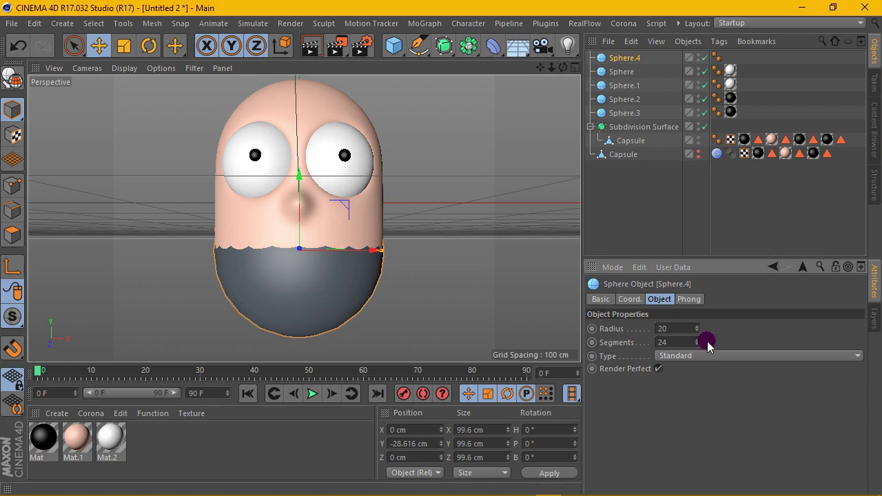
key(Return)
Reduce the sphere's radius to 10 cm and raise it into the mouth opening
mouse_move(562, 66)
mouse_down()
mouse_move(215, 234)
mouse_move(469, 172)
mouse_up()
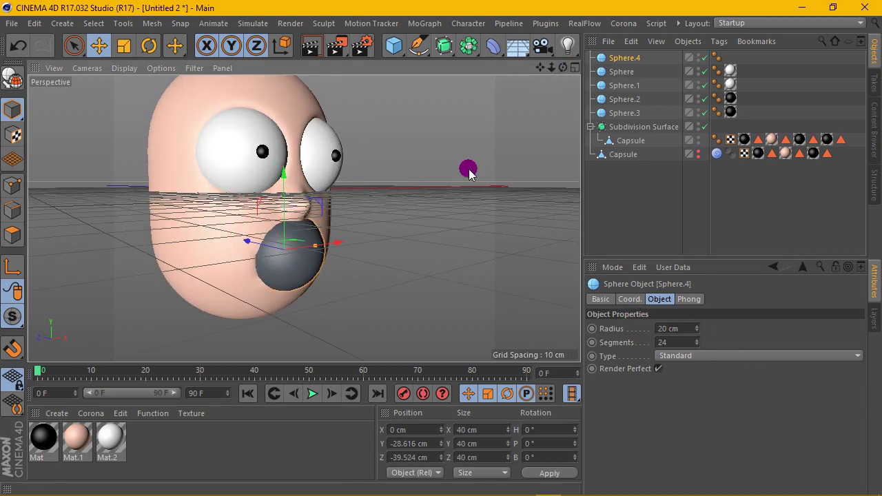
drag(563, 71, 348, 166)
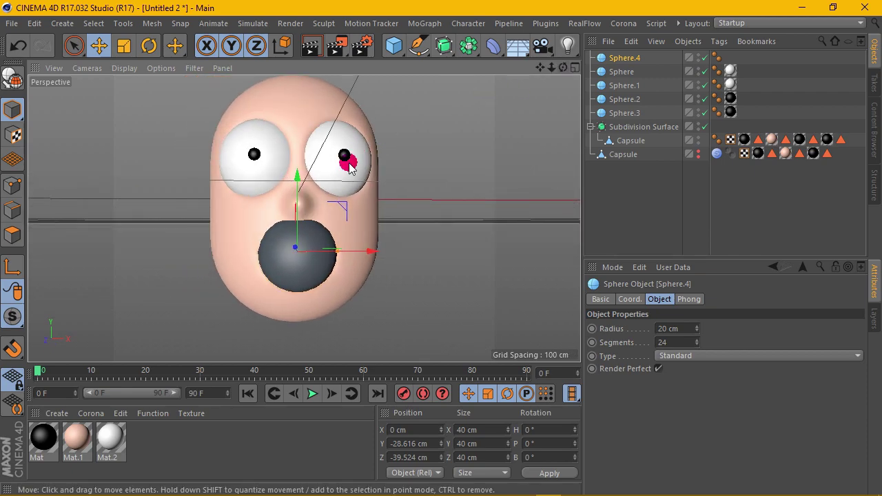
drag(297, 176, 297, 207)
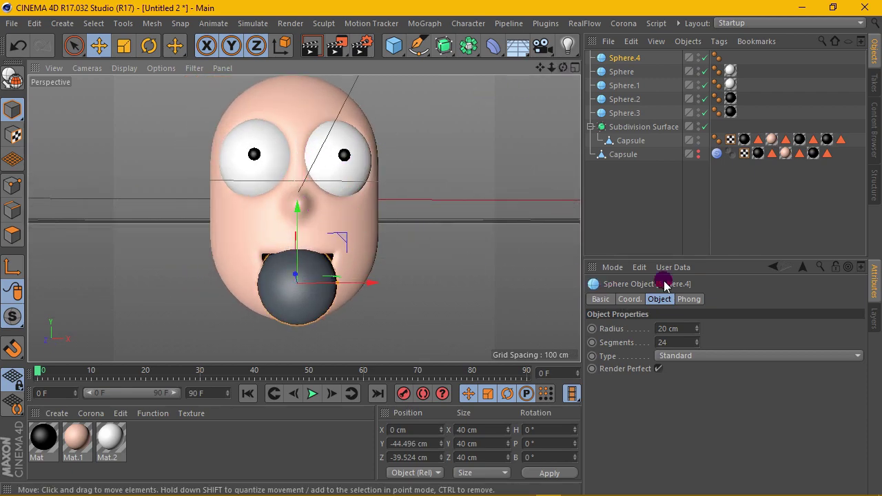
drag(699, 331, 699, 335)
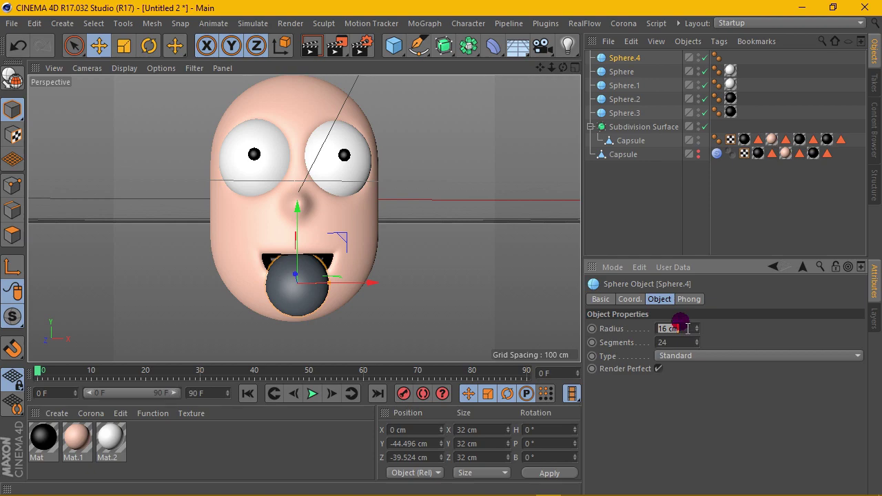
text(10)
key(Return)
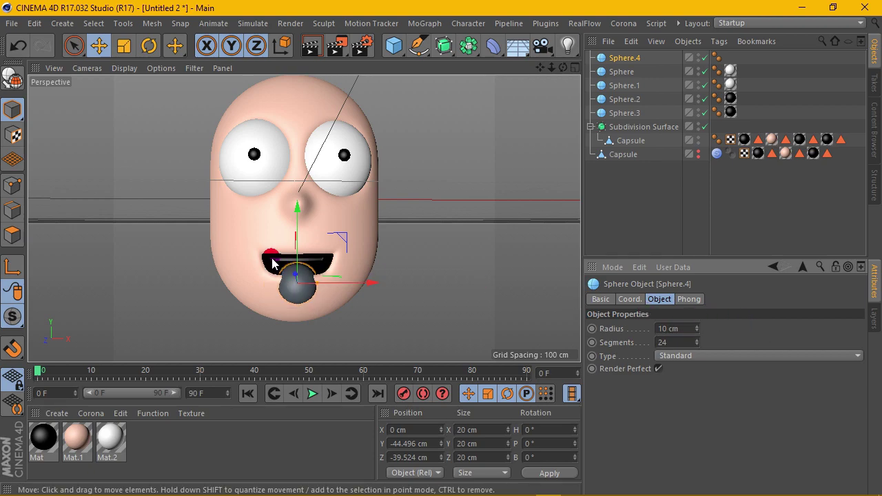
drag(290, 231, 295, 203)
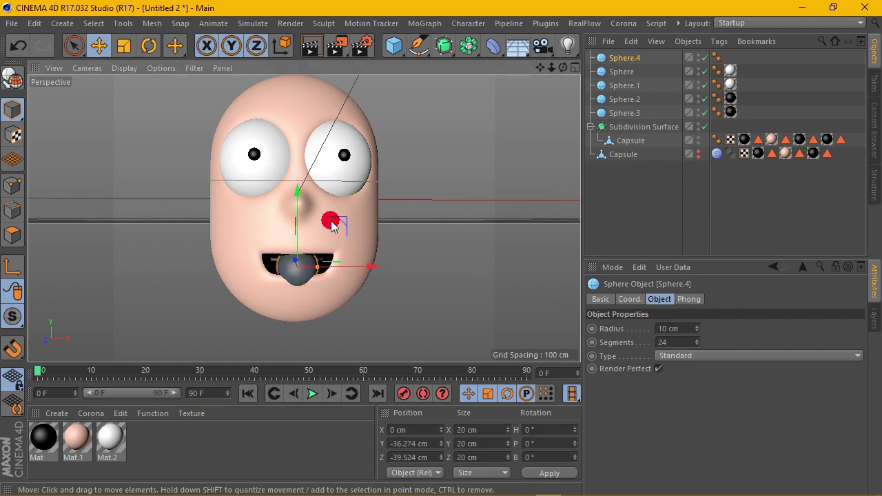
scroll(327, 219, up, 3)
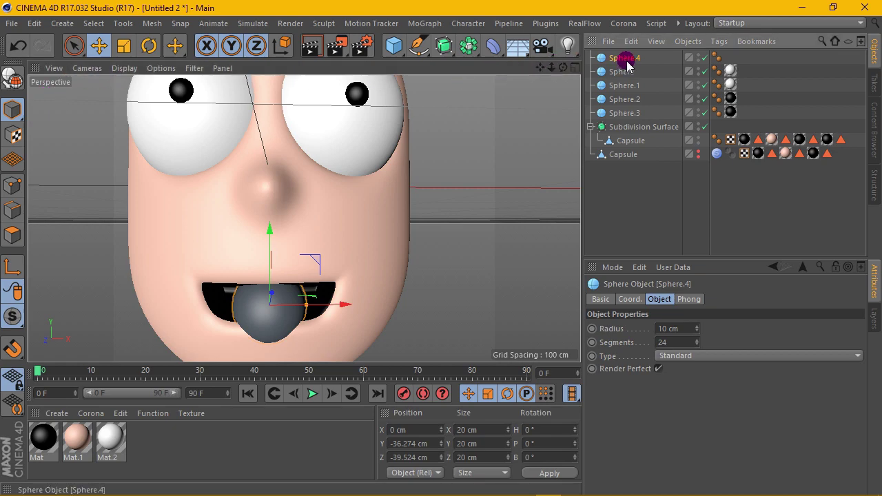
Convert the mouth sphere to a polygon object and switch the viewport to wireframe shading
click(682, 45)
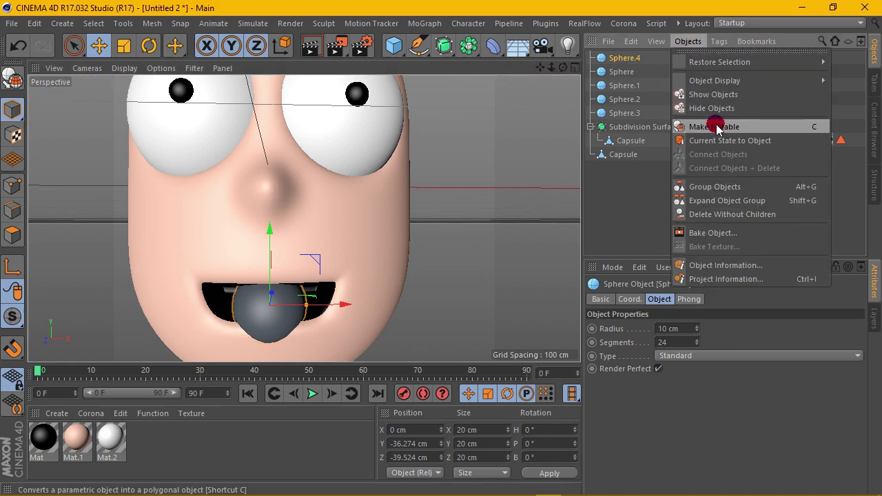
click(717, 129)
click(85, 66)
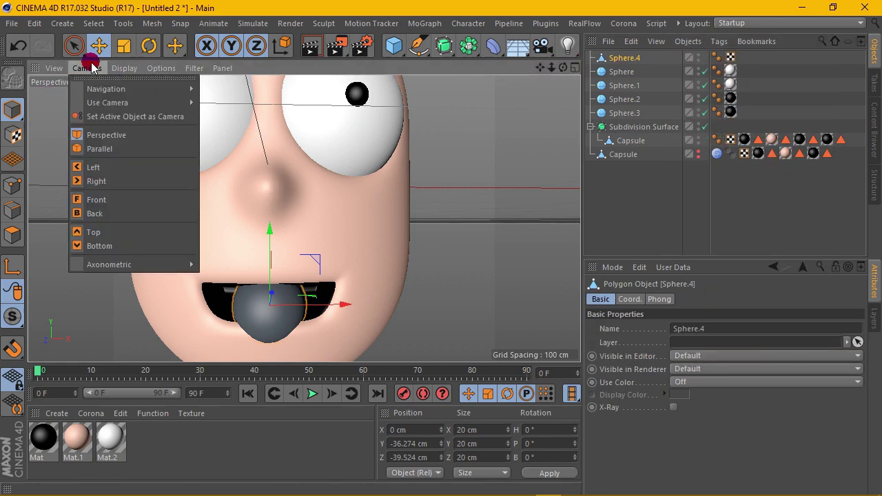
click(133, 99)
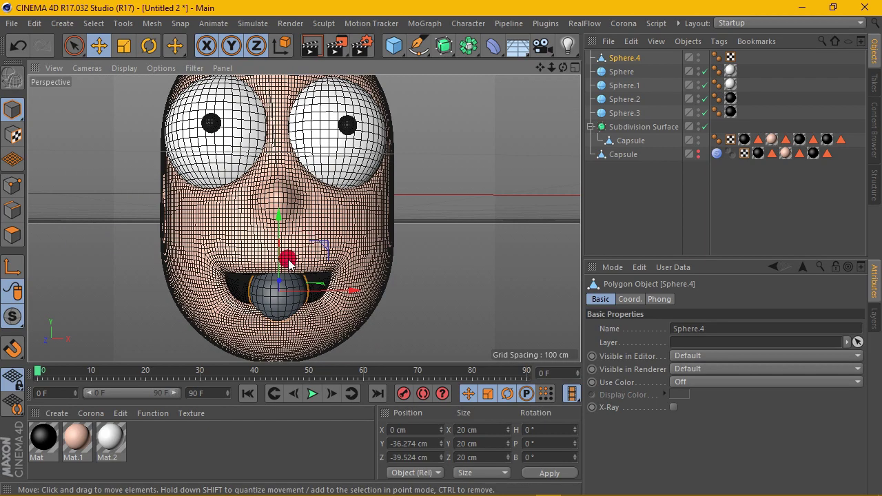
Squash the tongue sphere vertically into a flatter shape
click(126, 46)
drag(279, 212, 276, 248)
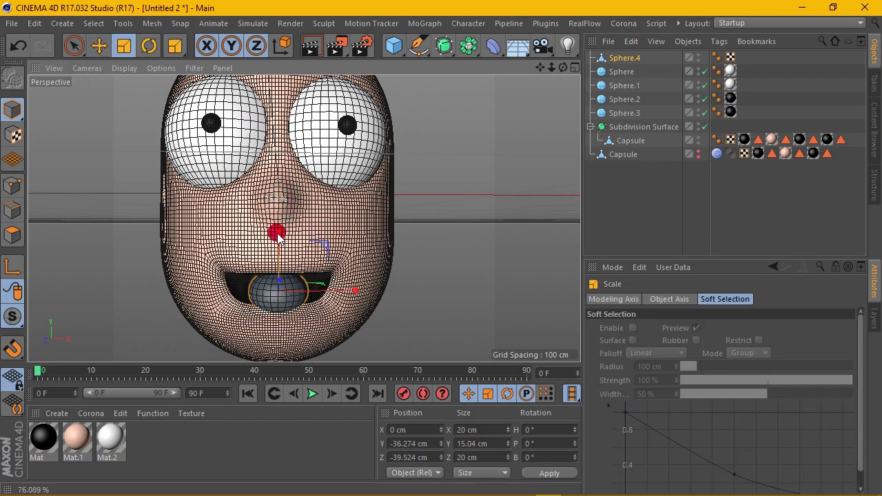
mouse_move(564, 67)
mouse_down()
mouse_move(563, 96)
mouse_move(563, 67)
mouse_up()
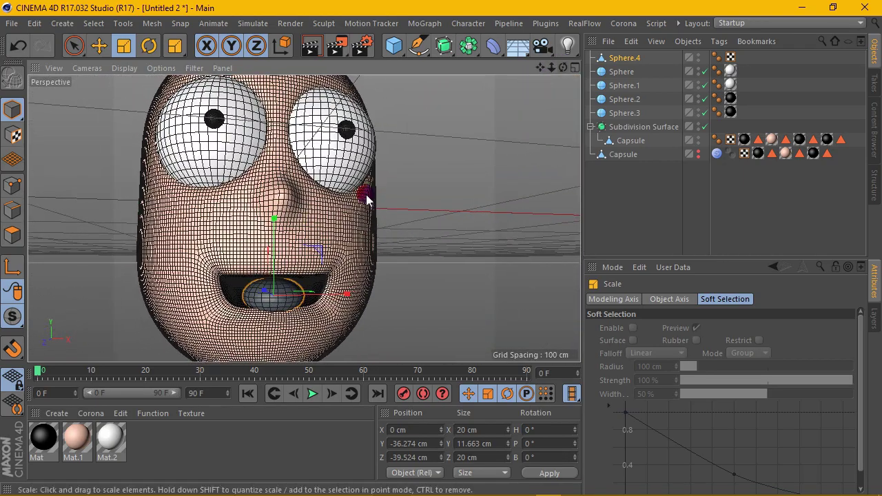
scroll(286, 278, up, 3)
drag(273, 214, 276, 228)
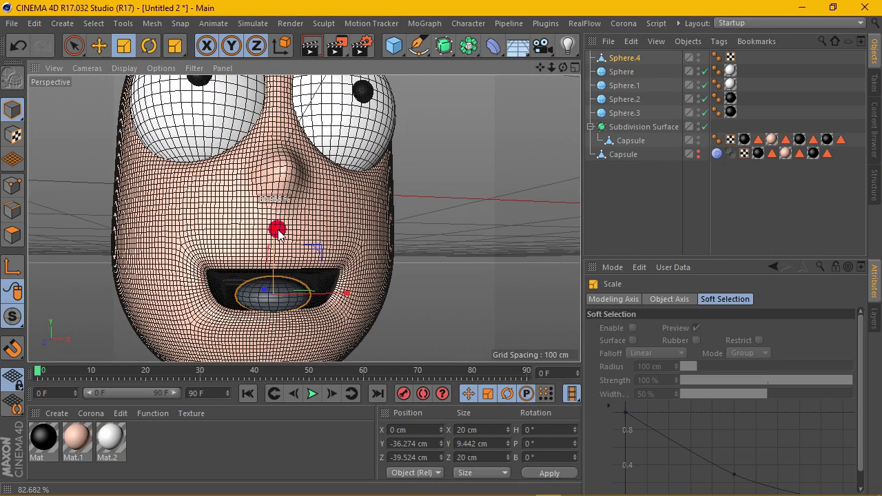
Position the tongue sphere inside the mouth, adjusting its depth and lowering it slightly
click(99, 46)
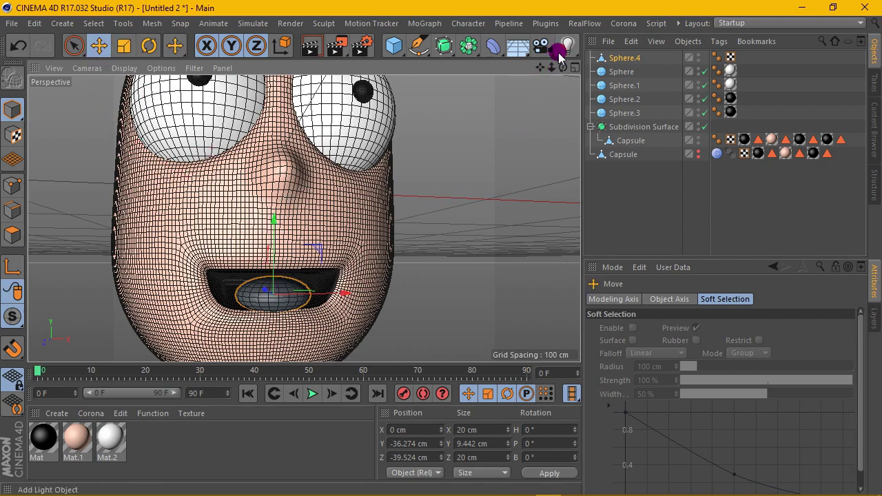
drag(563, 67, 298, 247)
drag(249, 270, 238, 265)
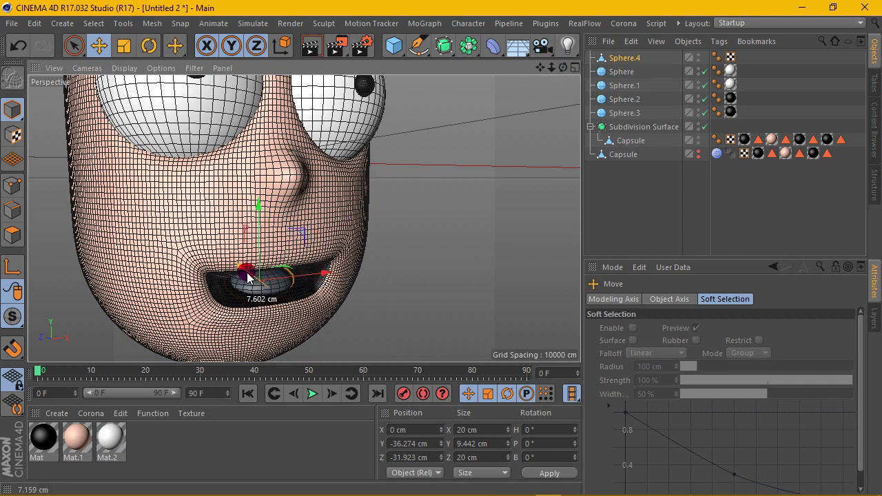
drag(568, 68, 343, 200)
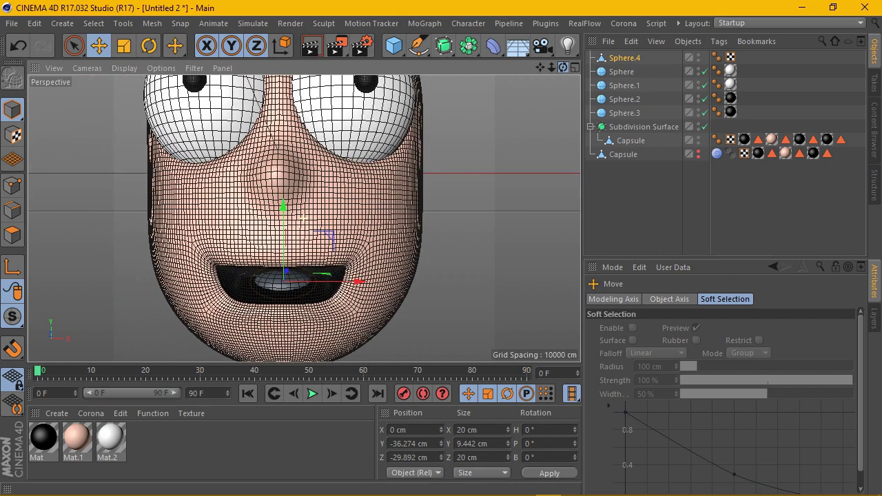
drag(287, 208, 287, 213)
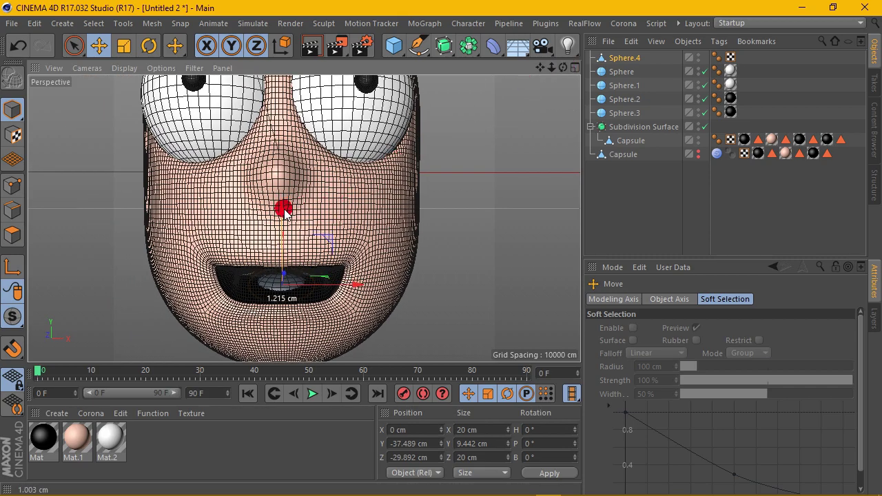
drag(564, 68, 343, 214)
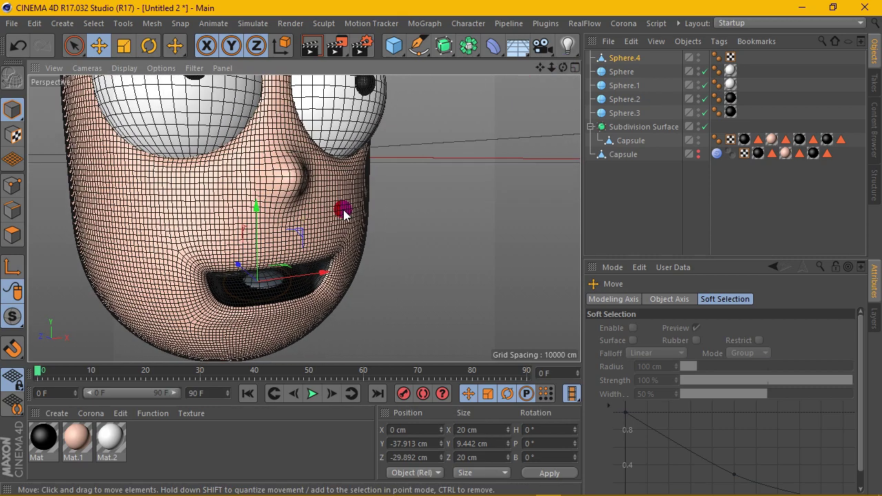
drag(246, 269, 242, 275)
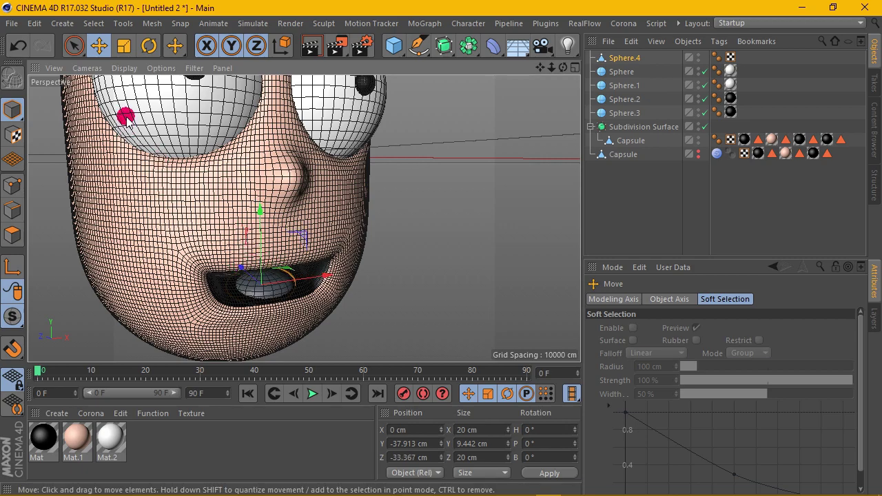
Tilt the tongue about 11.7° in pitch and nudge it into place within the mouth
click(149, 46)
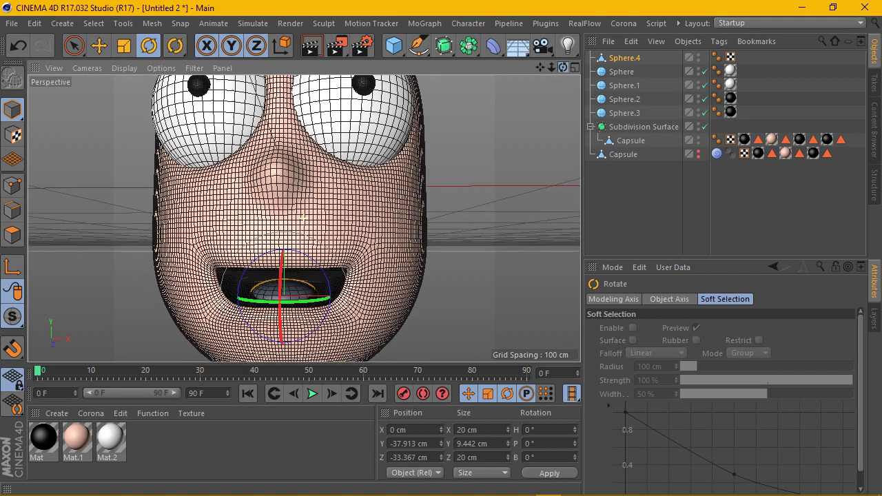
drag(565, 69, 369, 220)
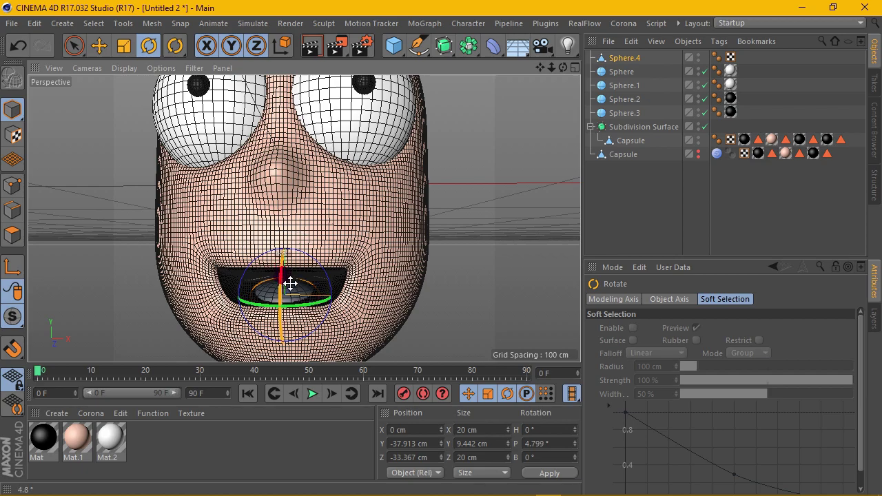
mouse_move(563, 67)
mouse_down()
mouse_move(243, 275)
mouse_move(269, 251)
mouse_up()
click(99, 46)
drag(252, 283, 252, 259)
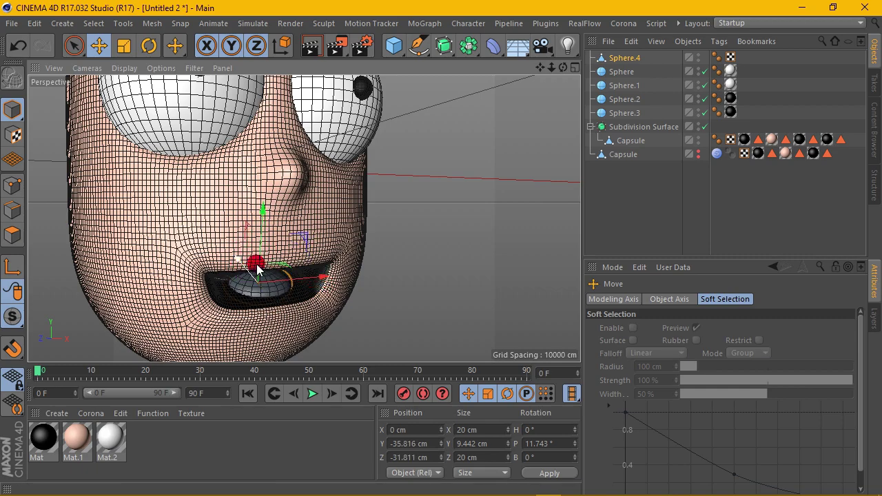
drag(563, 67, 555, 72)
drag(304, 218, 307, 221)
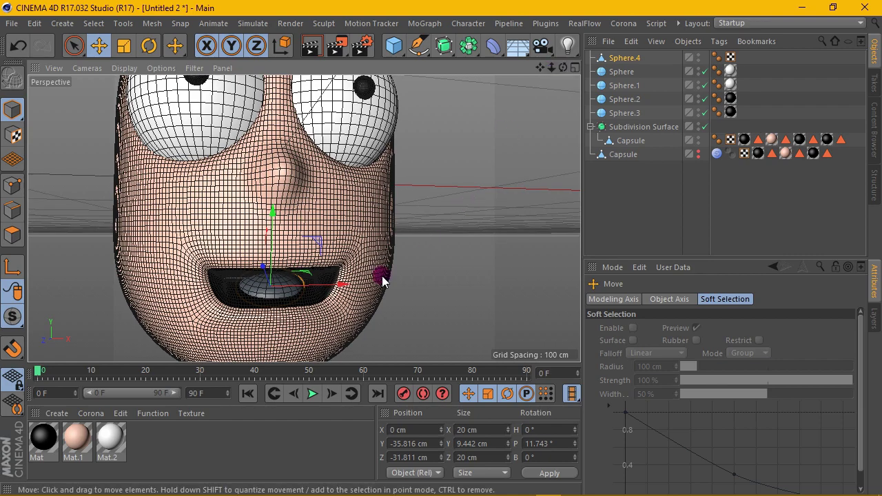
alt+drag(296, 310, 267, 223)
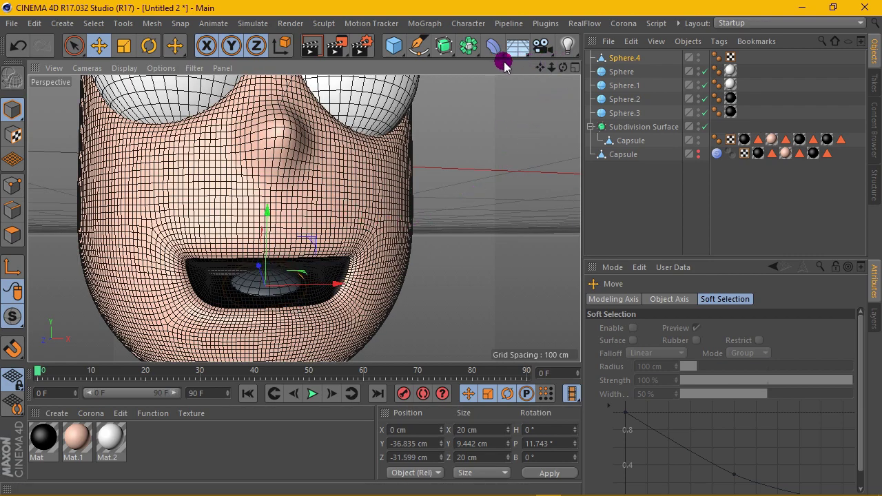
drag(566, 72, 386, 138)
drag(219, 276, 215, 277)
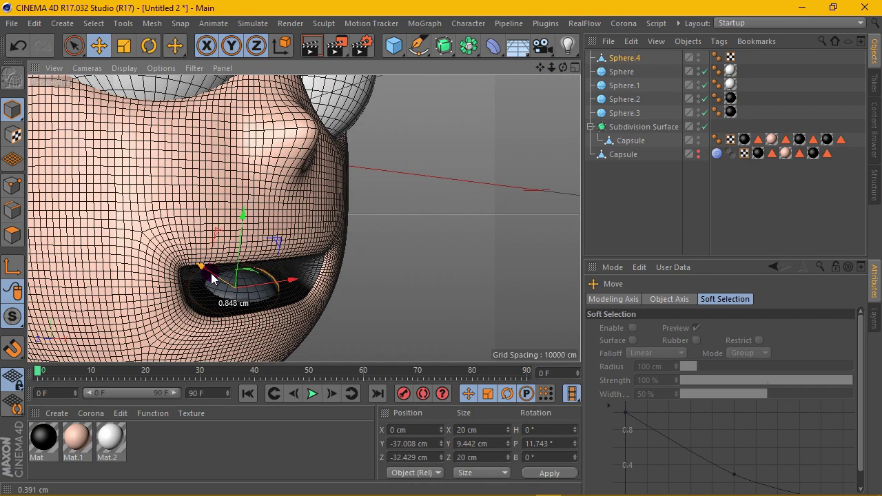
drag(558, 67, 560, 67)
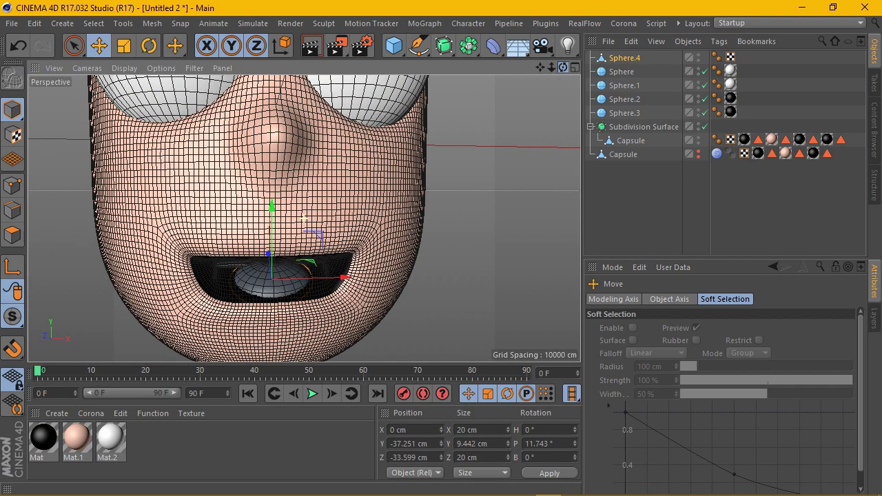
Flatten the tongue sphere a little more, to 6.976 cm high
click(125, 45)
drag(273, 200, 273, 207)
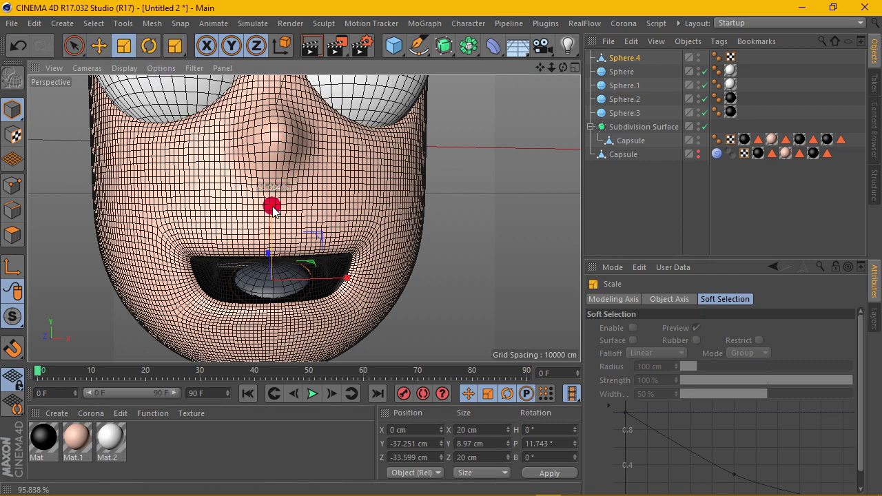
scroll(255, 235, down, 2)
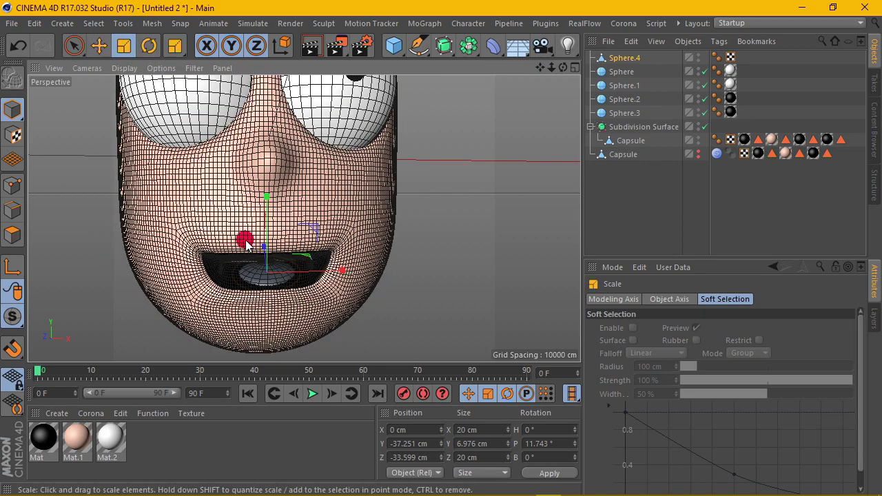
scroll(248, 241, down, 2)
Create a new material Mat.3 and set its colour to pinkish red (H 342°, S 100%)
double_click(138, 438)
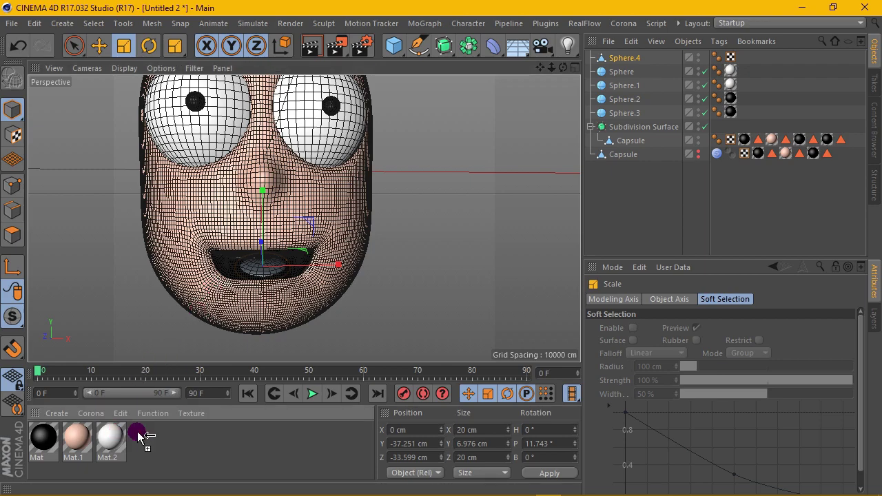
double_click(142, 438)
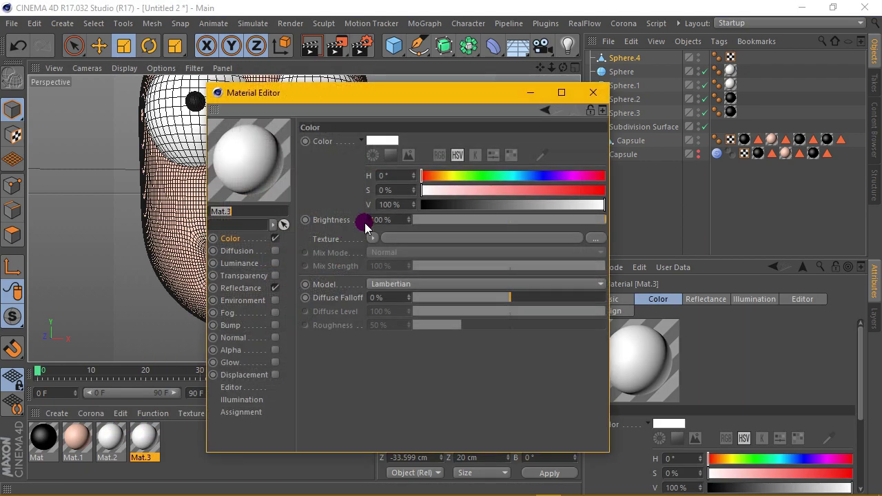
drag(591, 189, 609, 187)
click(597, 182)
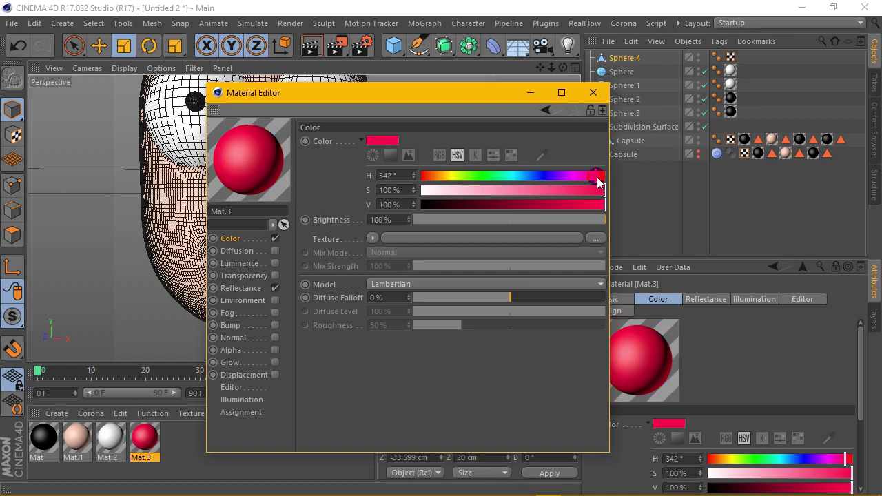
click(593, 91)
Apply Mat.3 to the tongue sphere Sphere.4
drag(144, 437, 168, 429)
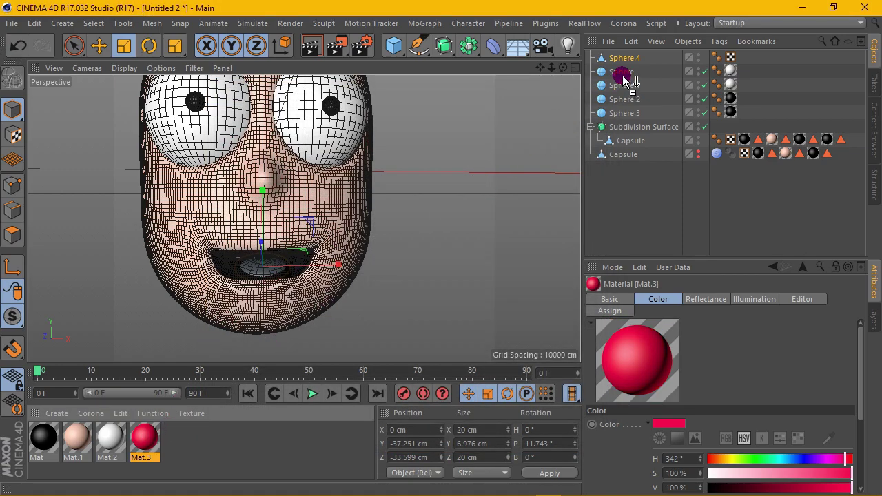
drag(620, 62, 623, 58)
drag(551, 66, 565, 69)
Preview the render, then nudge the red tongue slightly within the mouth
click(314, 47)
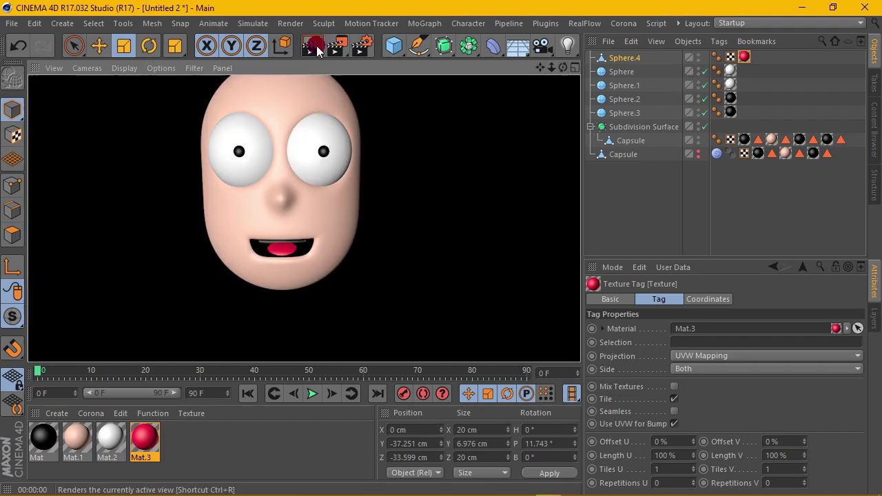
scroll(303, 210, up, 3)
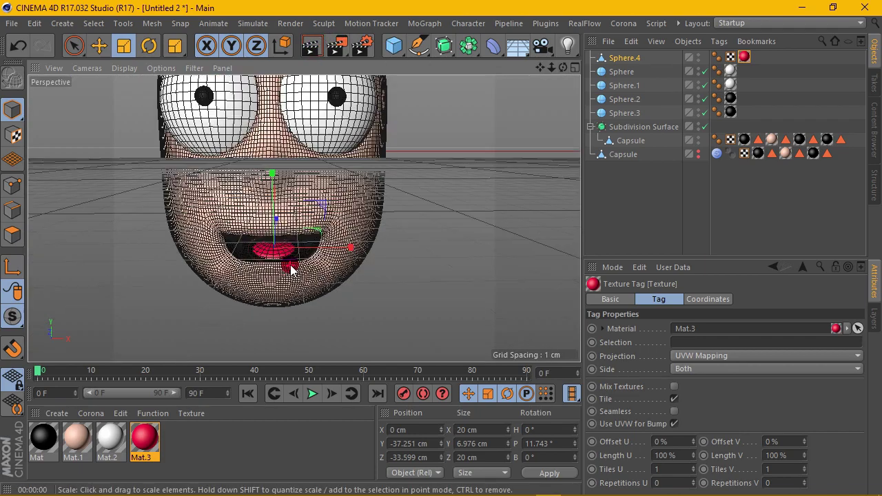
scroll(273, 169, up, 3)
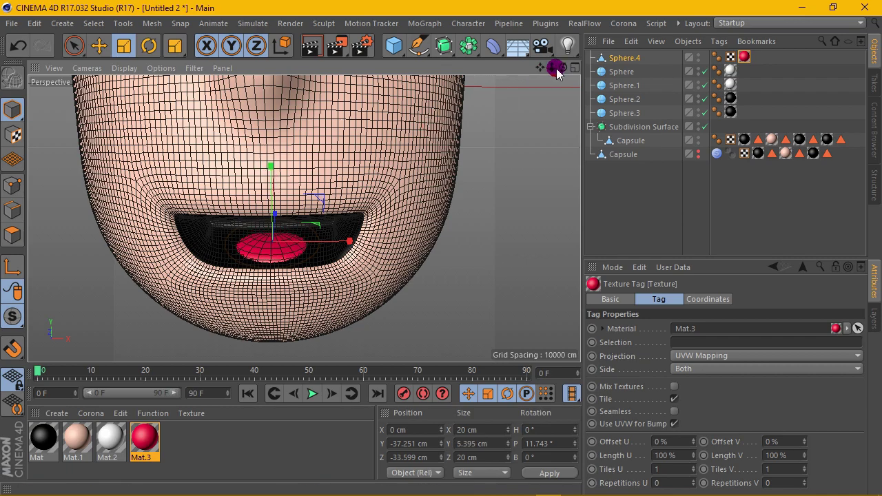
drag(563, 66, 246, 60)
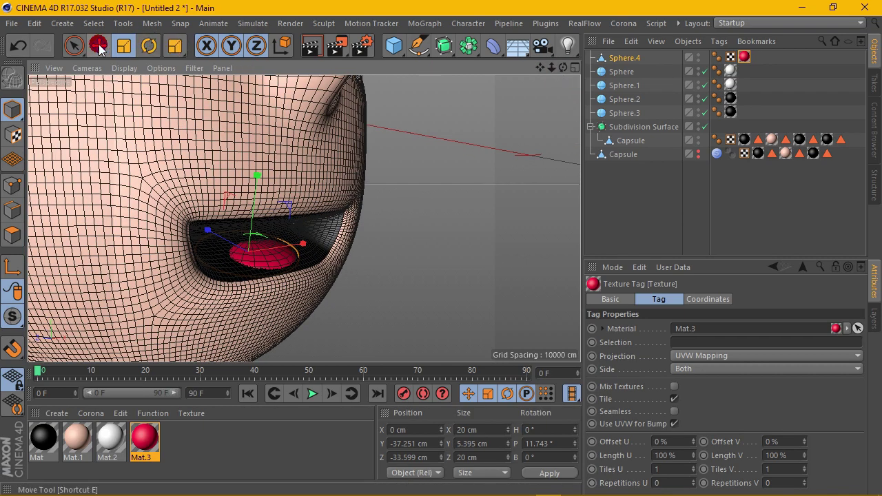
click(99, 46)
drag(256, 177, 258, 218)
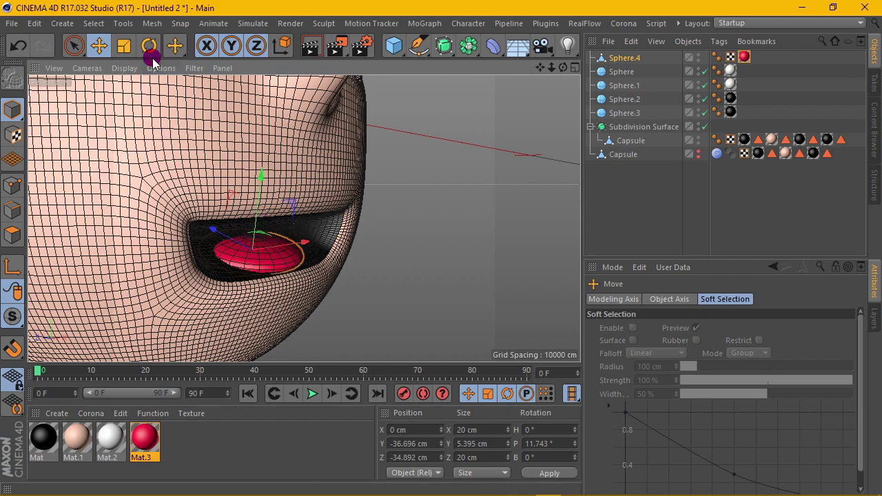
Move the red tongue further inside the mouth and check it in a render
click(149, 46)
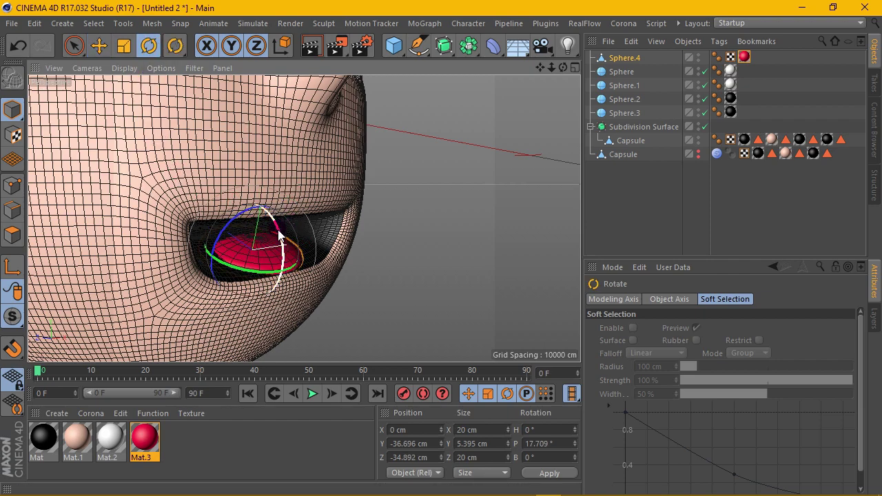
drag(558, 67, 560, 71)
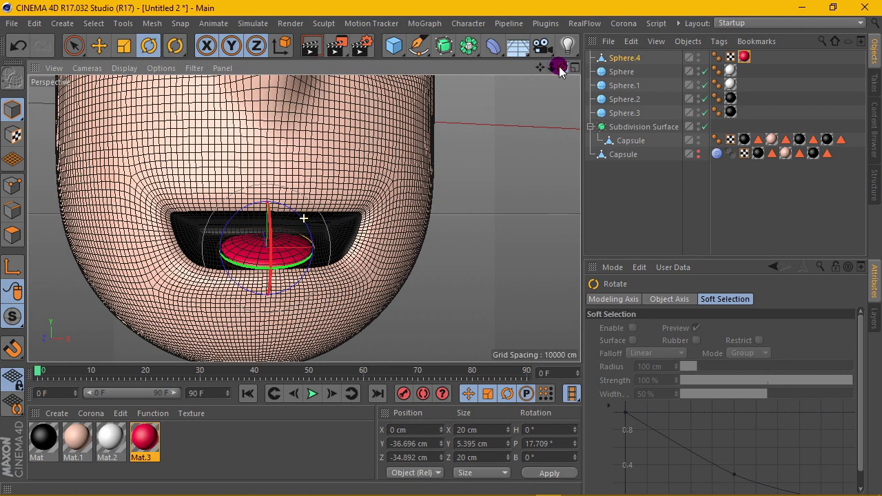
click(124, 45)
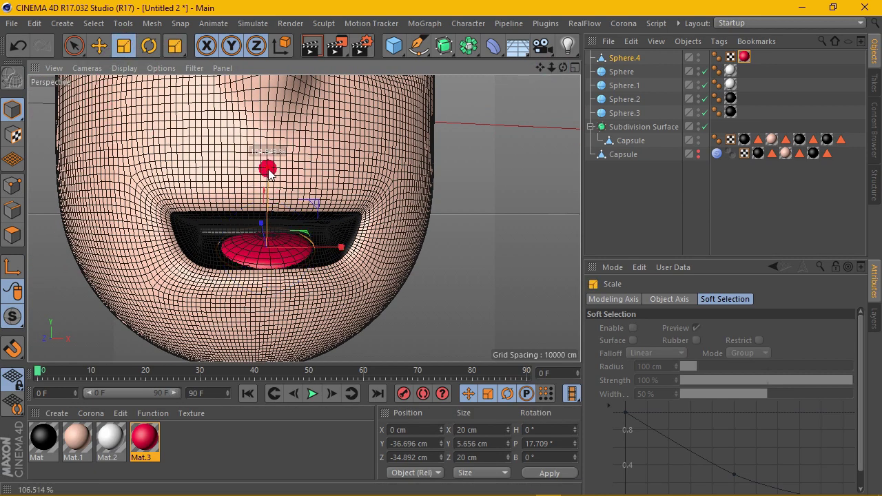
click(98, 45)
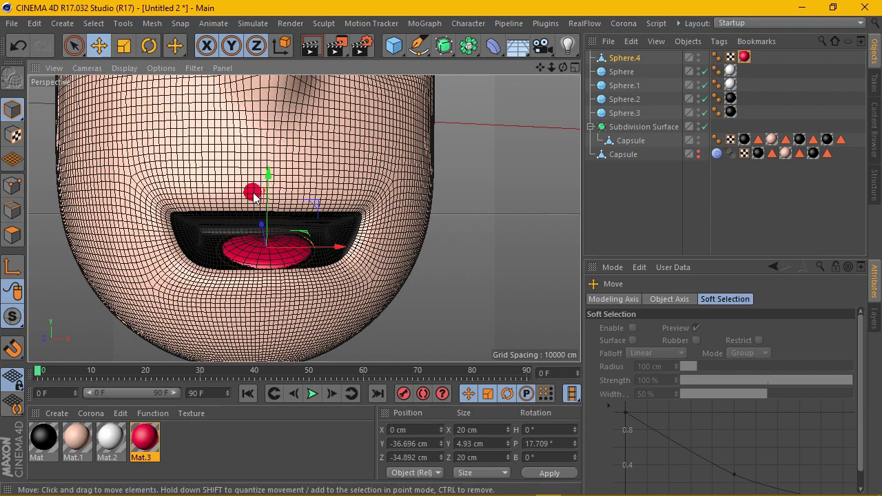
drag(253, 191, 303, 218)
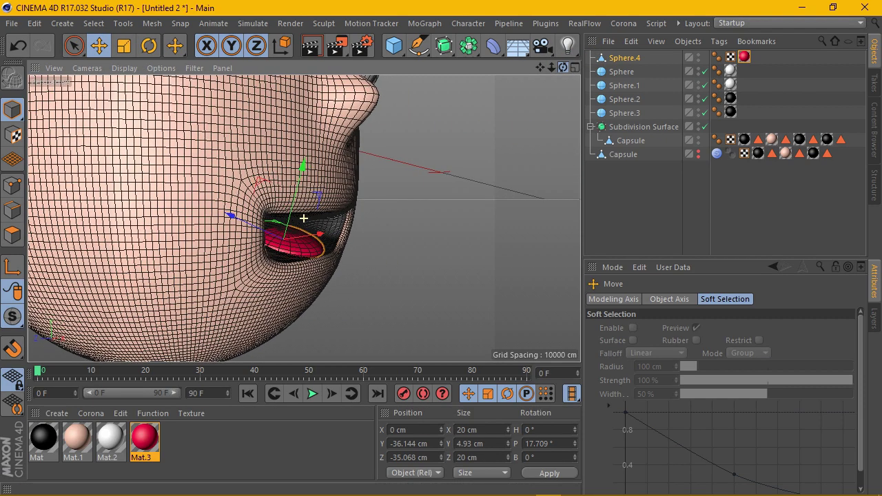
drag(551, 68, 323, 220)
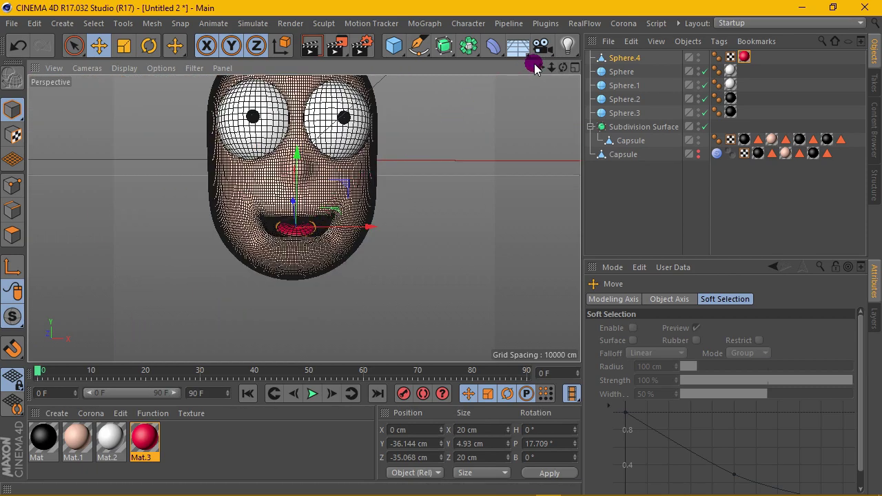
click(313, 47)
click(324, 122)
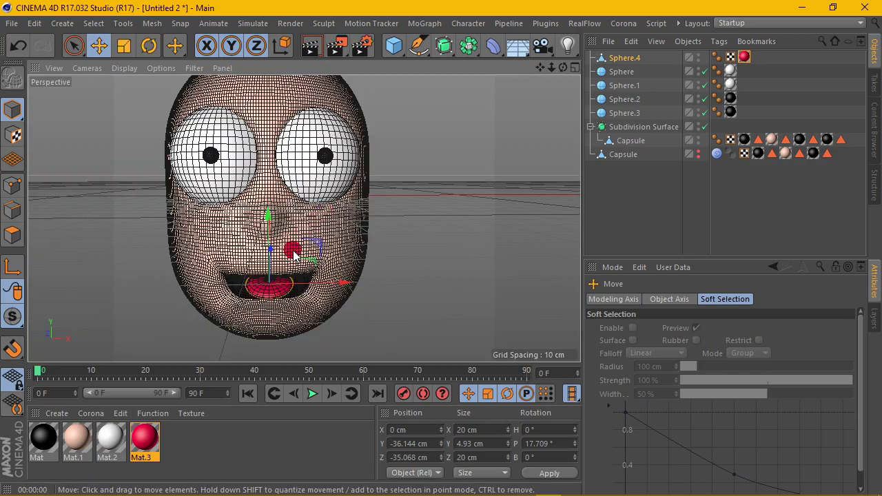
Reposition the tongue within the mouth from a front view and render again
drag(567, 68, 303, 219)
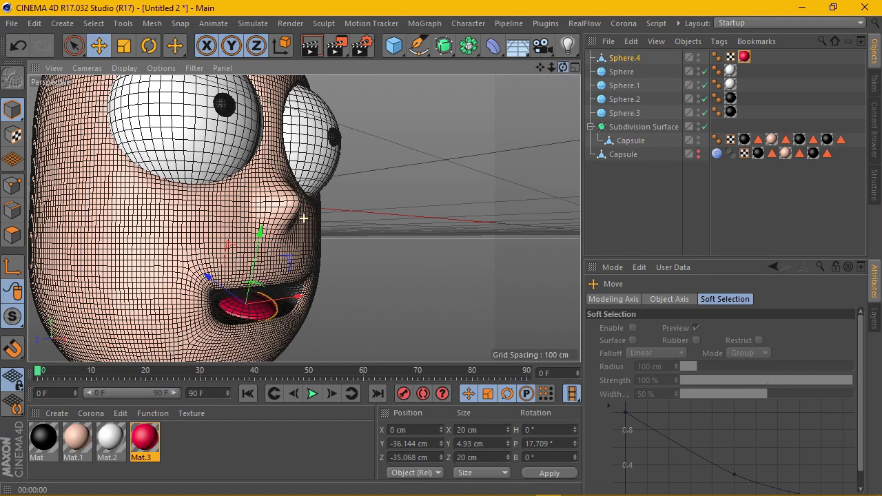
drag(539, 66, 273, 259)
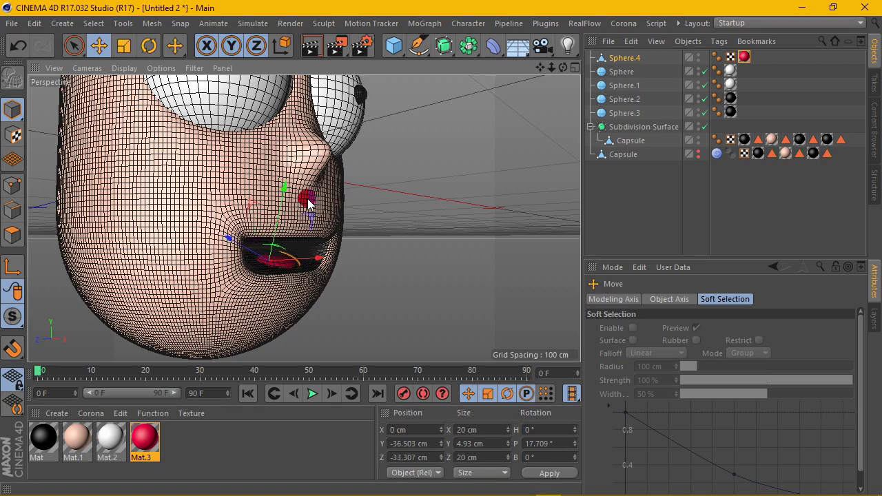
drag(563, 67, 541, 86)
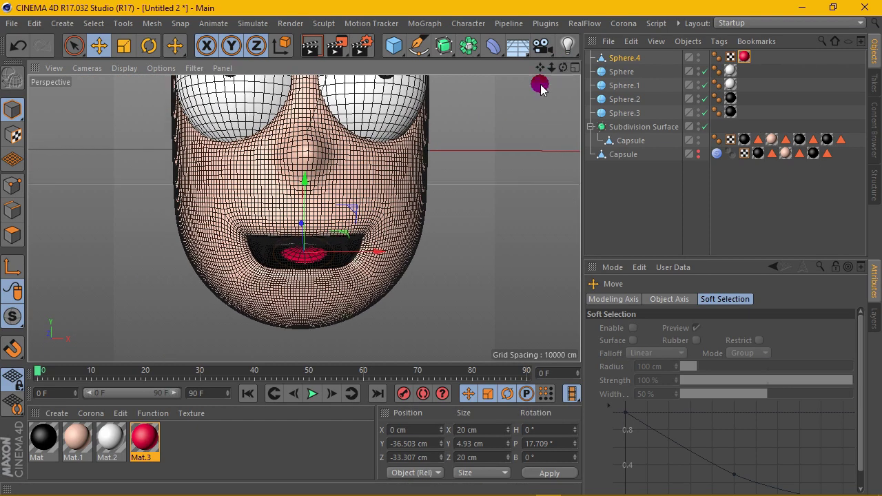
drag(296, 181, 306, 177)
click(309, 54)
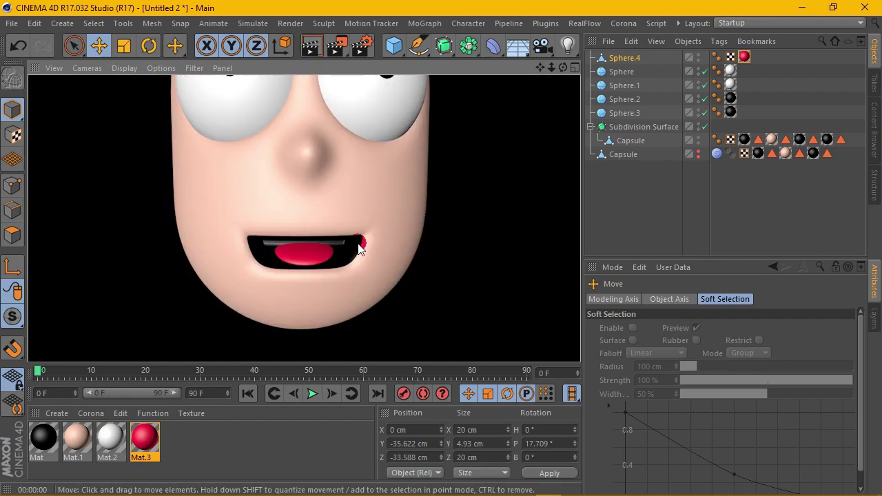
click(331, 249)
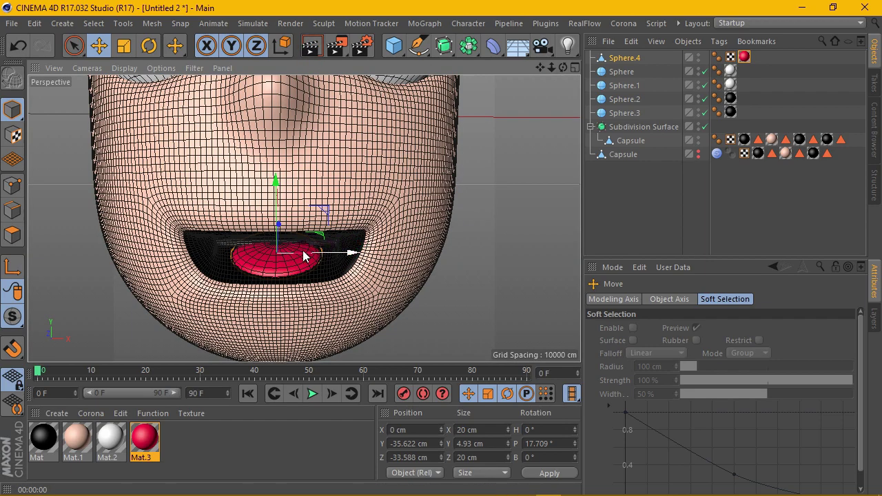
Flatten the tongue to 3.142 cm tall and zoom out to frame the head
click(124, 46)
drag(276, 180, 279, 182)
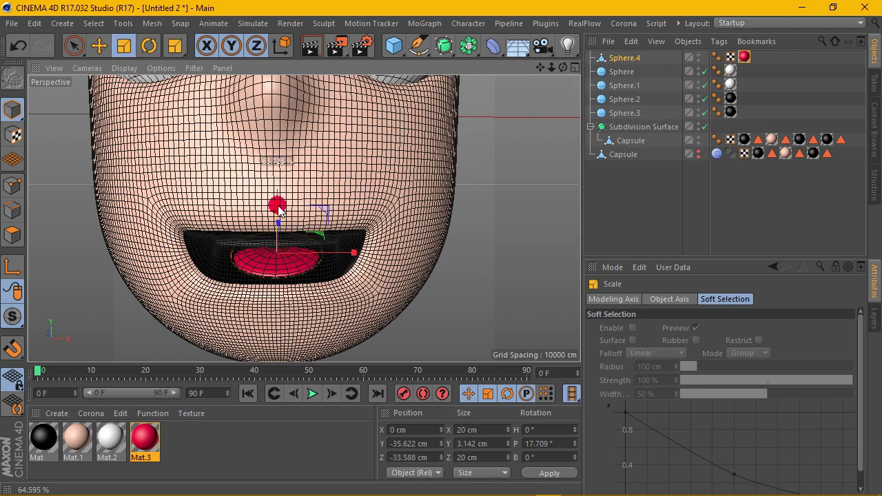
scroll(278, 207, down, 5)
scroll(324, 186, down, 3)
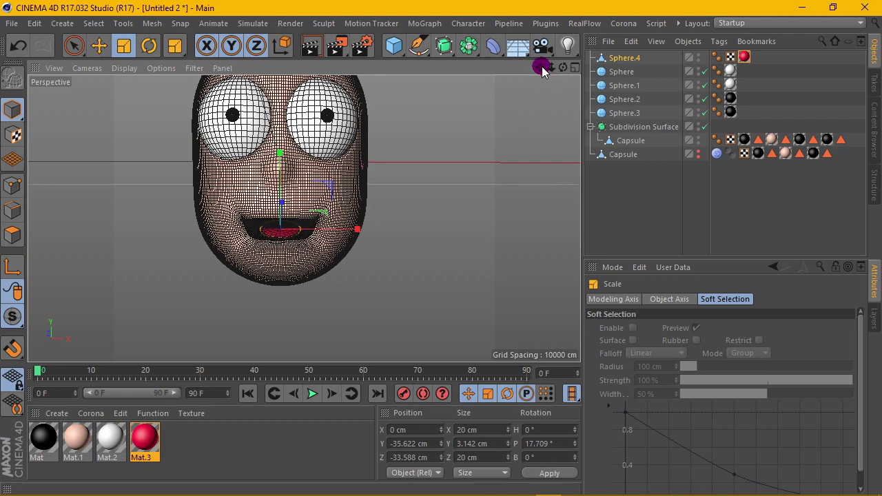
drag(542, 68, 542, 89)
Check a render, switch the viewport to Gouraud Shading, and deselect the tongue sphere
click(312, 49)
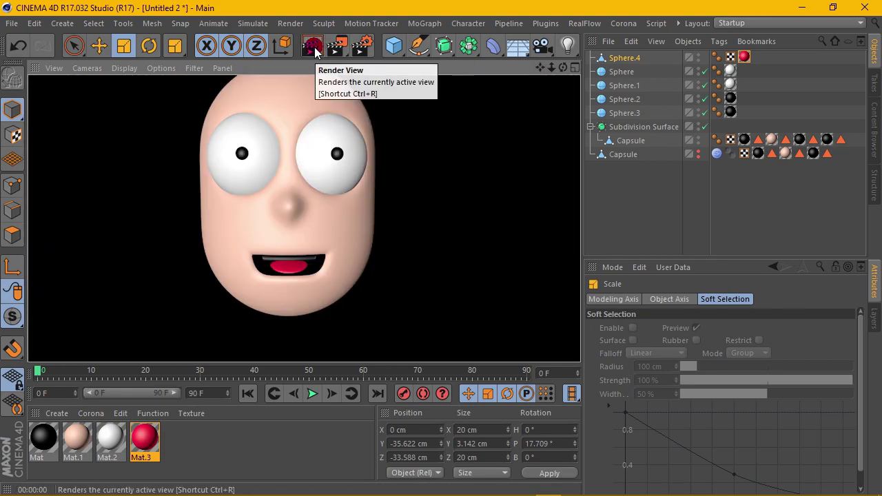
click(325, 208)
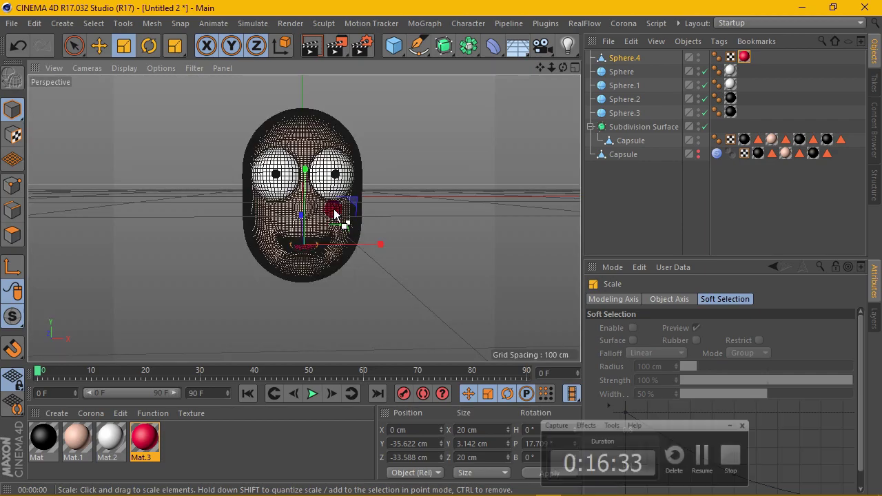
click(99, 45)
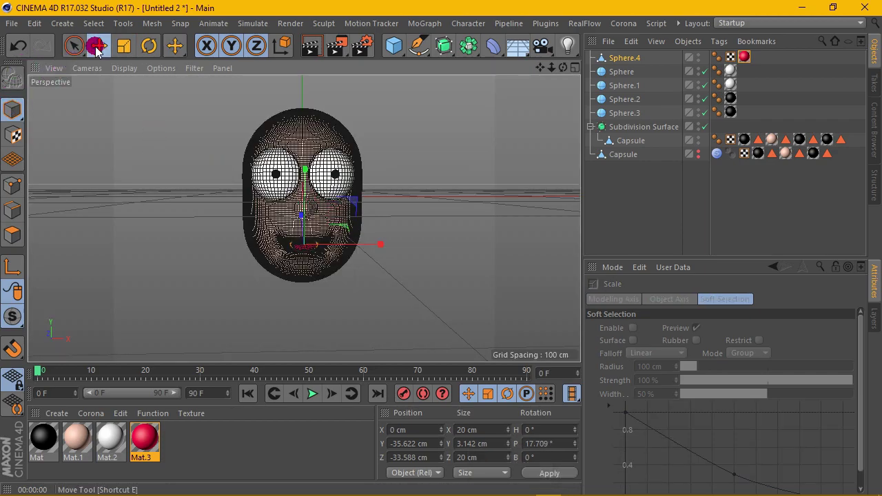
scroll(363, 138, up, 3)
click(124, 69)
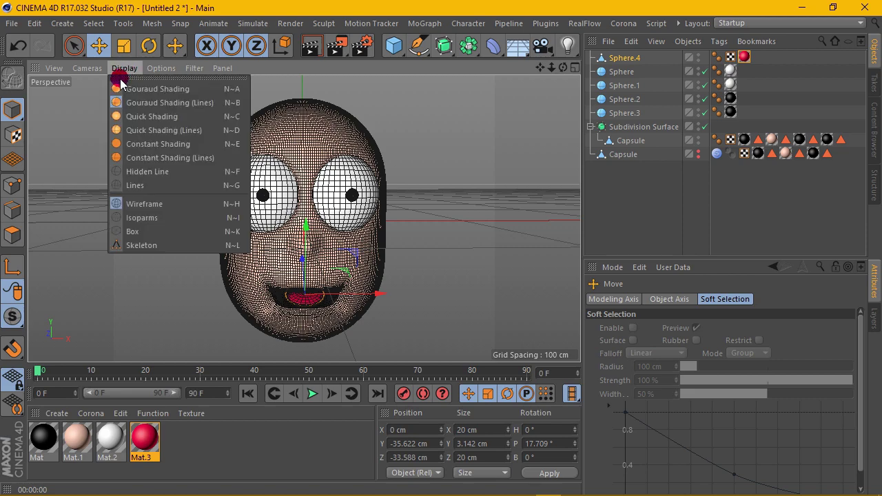
click(148, 88)
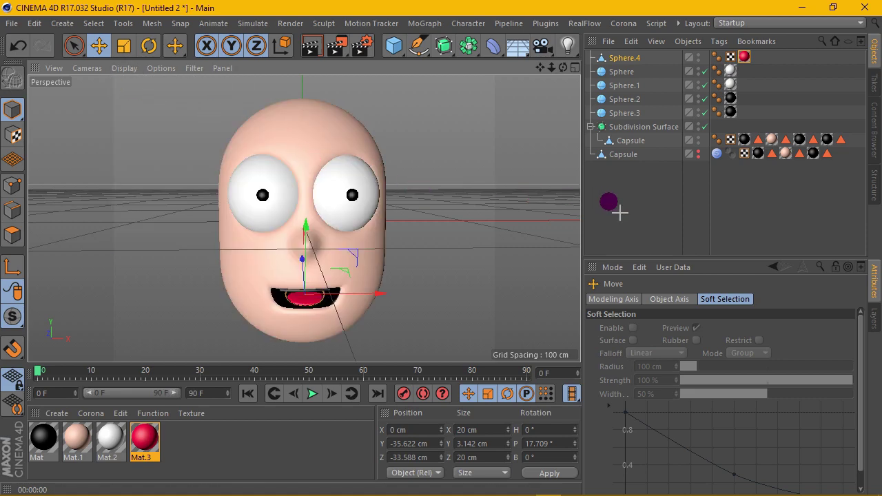
click(609, 202)
drag(373, 187, 520, 58)
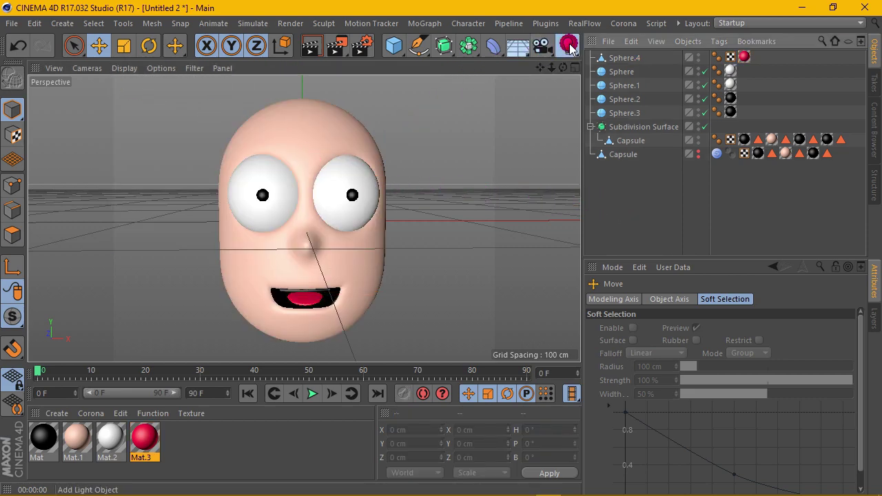
Add an omni light with Shadow Maps (Soft) shadows
drag(570, 47, 609, 61)
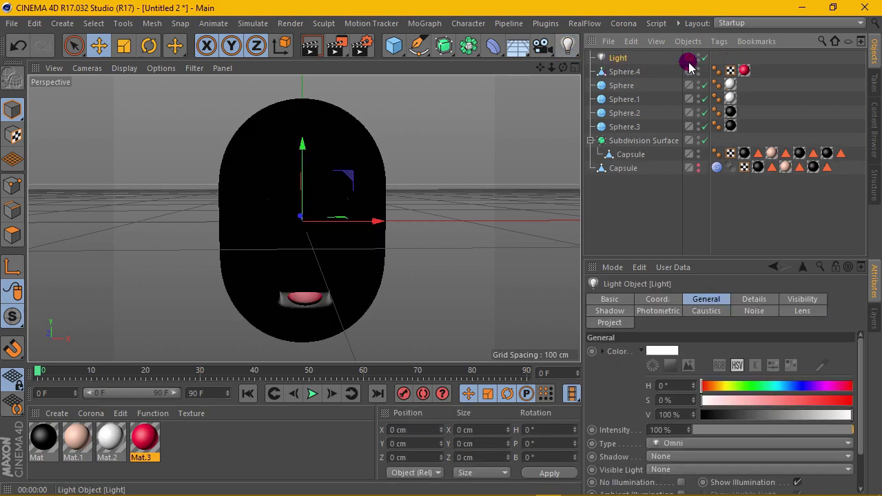
click(698, 457)
click(642, 416)
scroll(374, 223, down, 5)
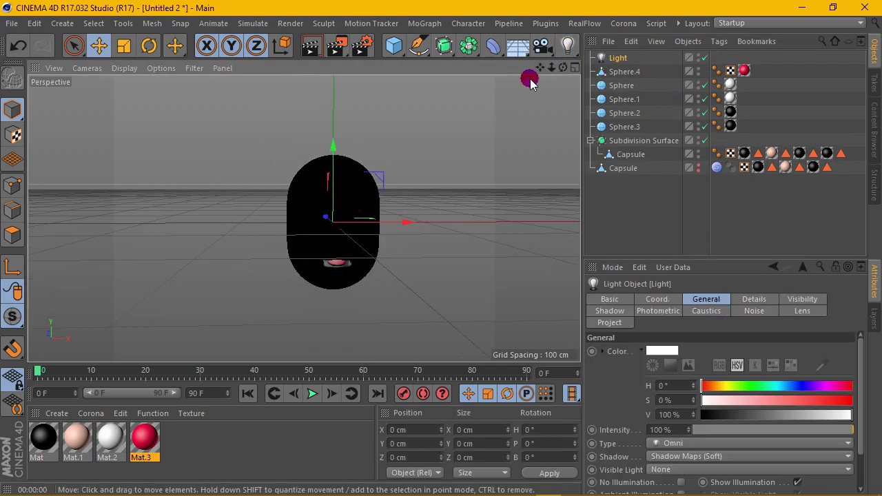
Move the light off to the left of the head
drag(530, 82, 545, 74)
drag(379, 221, 242, 257)
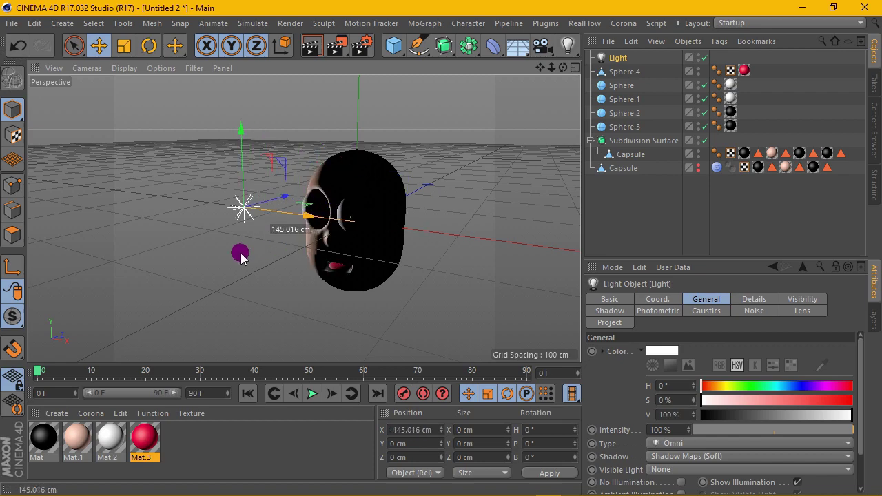
click(235, 257)
scroll(254, 234, down, 3)
In the four-view layout, place the light above and in front of the face (Y 70.208, Z −270.367 cm)
click(574, 67)
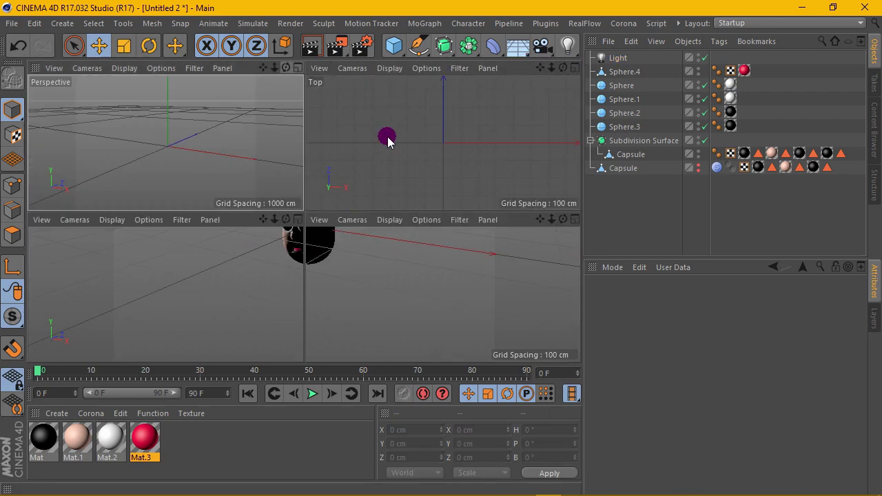
click(614, 58)
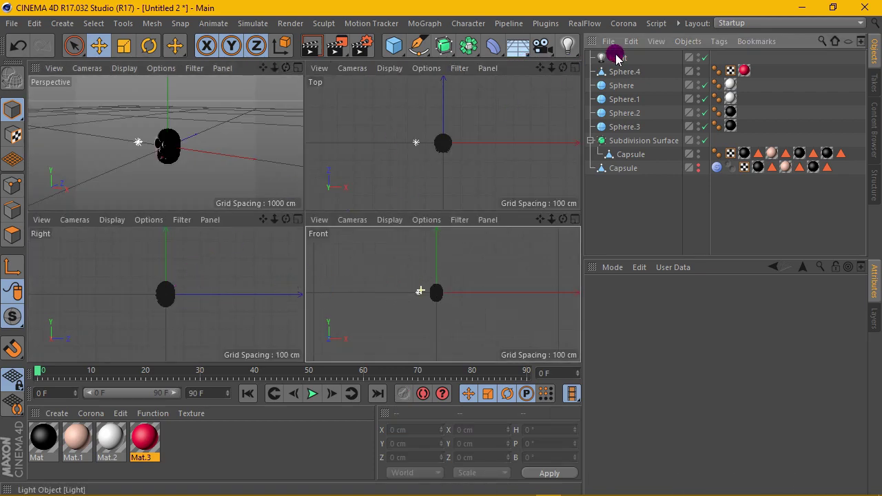
drag(187, 294, 157, 296)
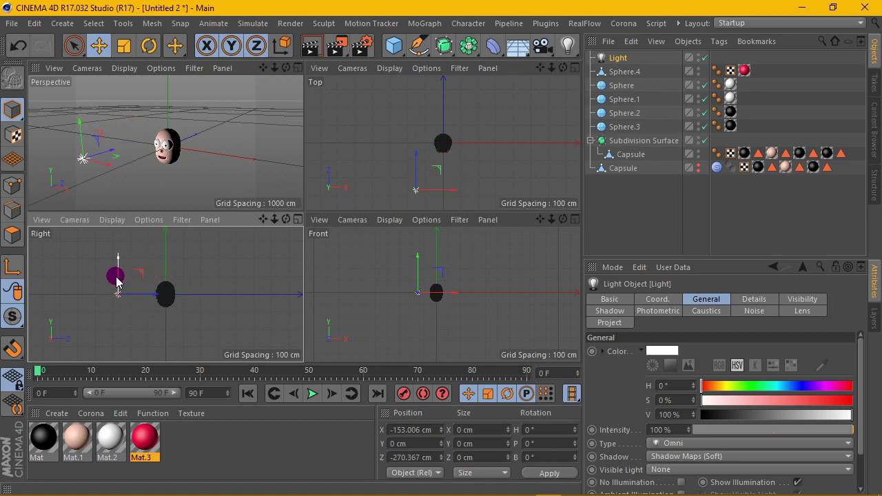
drag(118, 258, 119, 257)
drag(445, 284, 468, 286)
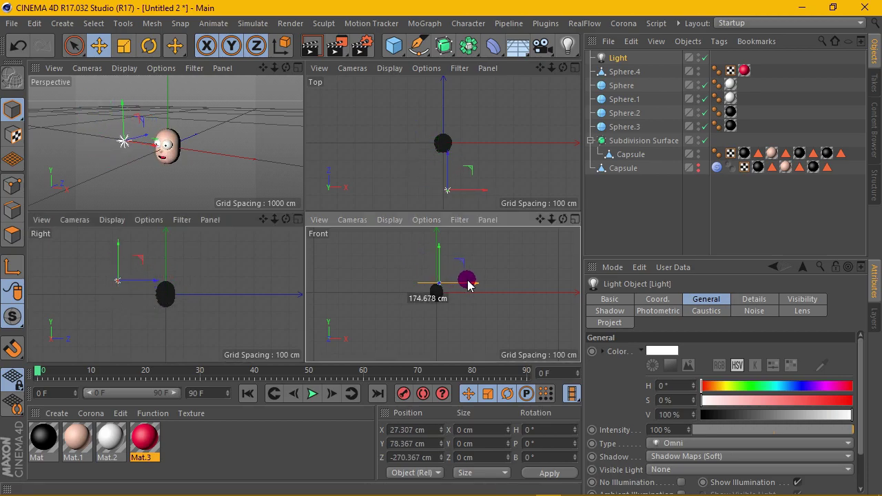
click(301, 67)
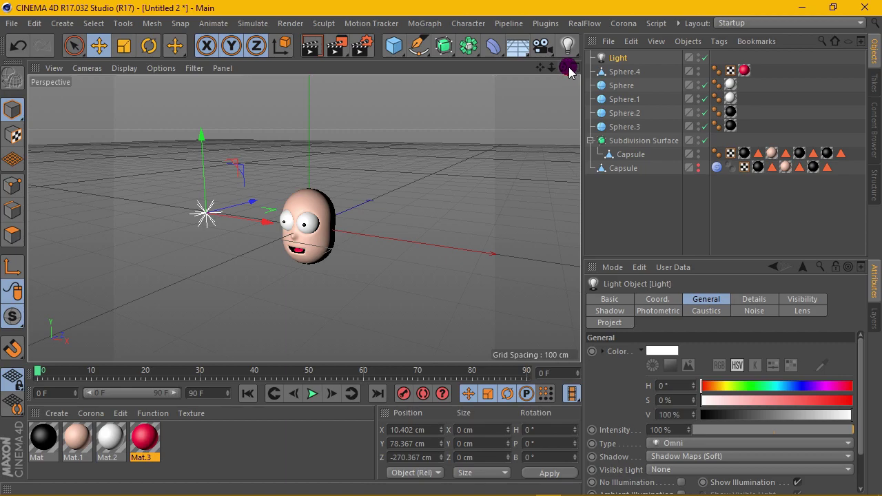
Frame the head front-on and render the lit scene
mouse_move(567, 66)
mouse_down()
mouse_move(297, 116)
mouse_move(321, 144)
mouse_up()
scroll(350, 240, up, 5)
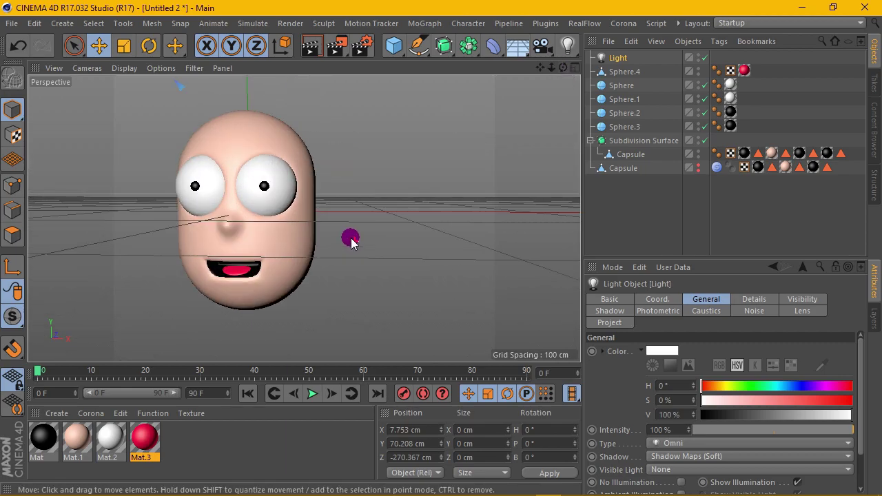
drag(541, 72, 360, 78)
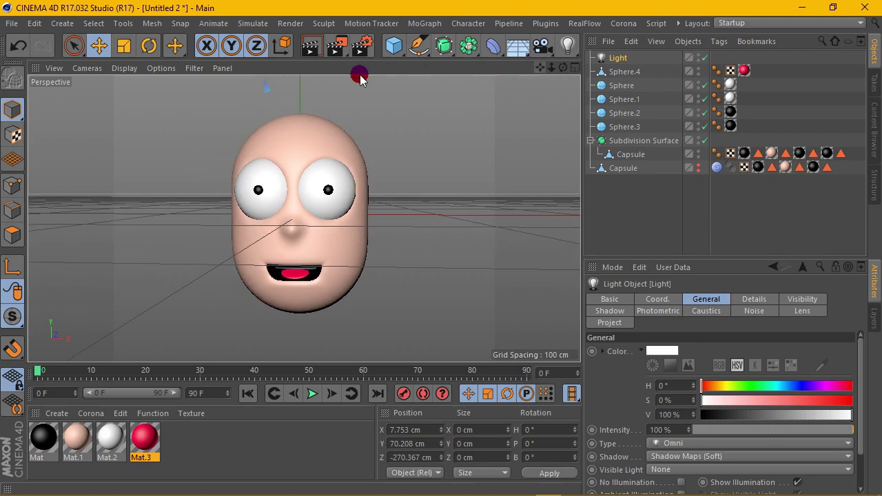
click(317, 46)
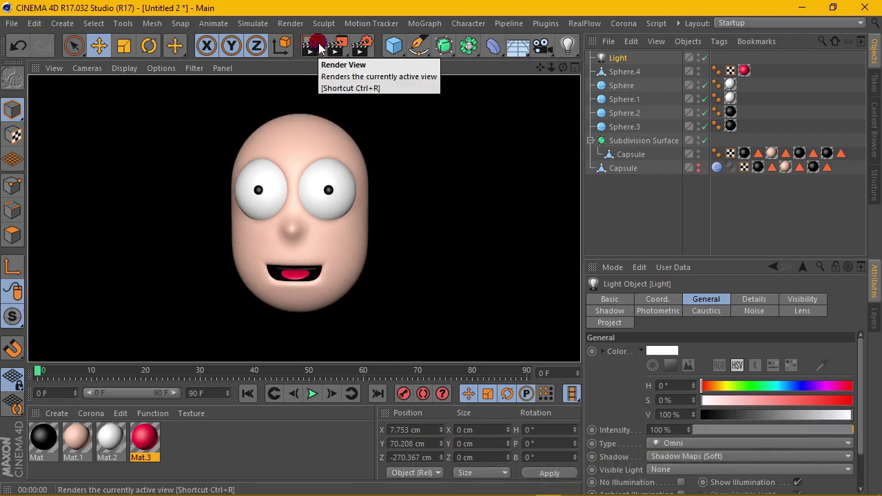